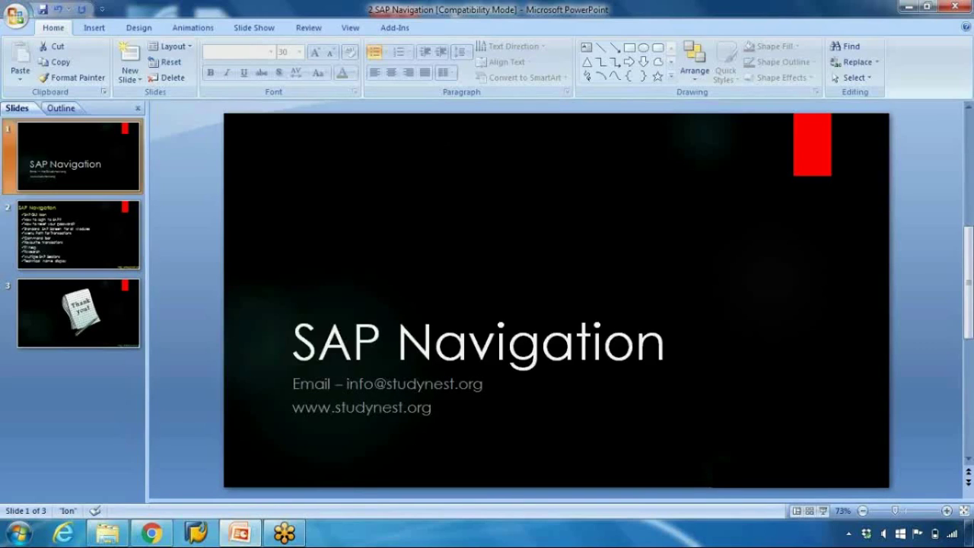
Step: Go to the SAP Navigation topic list on slide 2, and switch to the Windows desktop
{"action": "scroll", "coordinate": [335, 186], "scroll_direction": "down", "scroll_amount": 1}
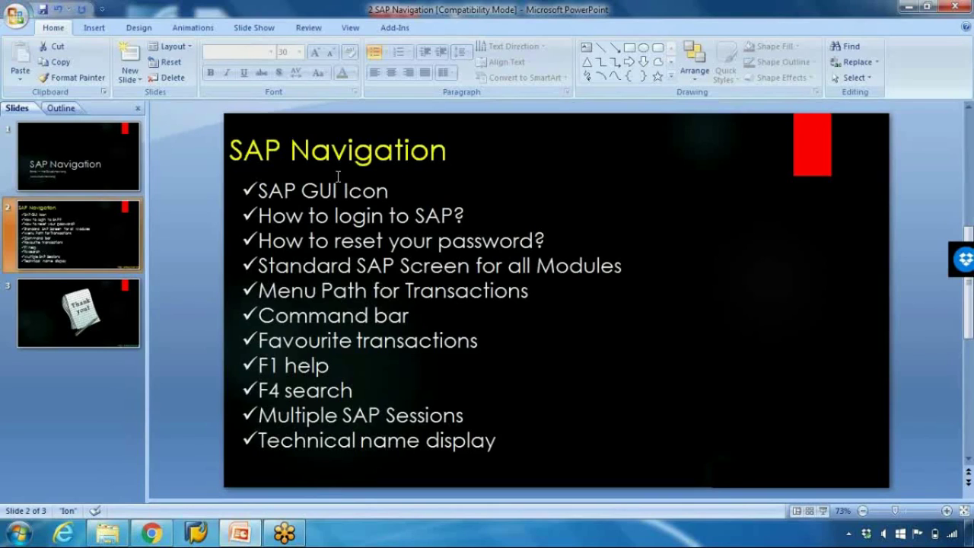
{"action": "left_click", "coordinate": [967, 539]}
{"action": "left_click", "coordinate": [970, 537]}
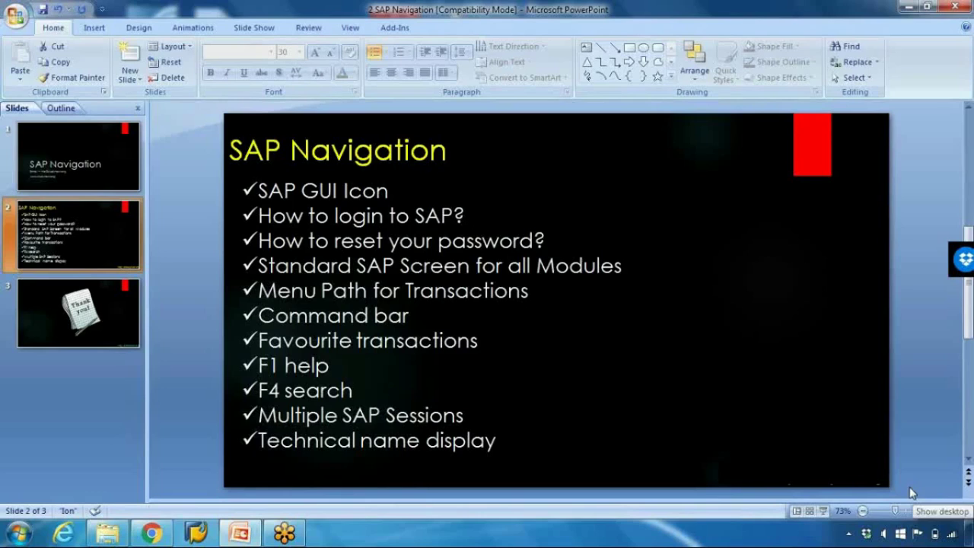
{"action": "left_click", "coordinate": [970, 535]}
Step: Move the SAP Logon shortcut to an empty area of the desktop and launch SAP Logon
{"action": "left_click", "coordinate": [646, 346]}
{"action": "left_click_drag", "start_coordinate": [642, 347], "coordinate": [703, 347]}
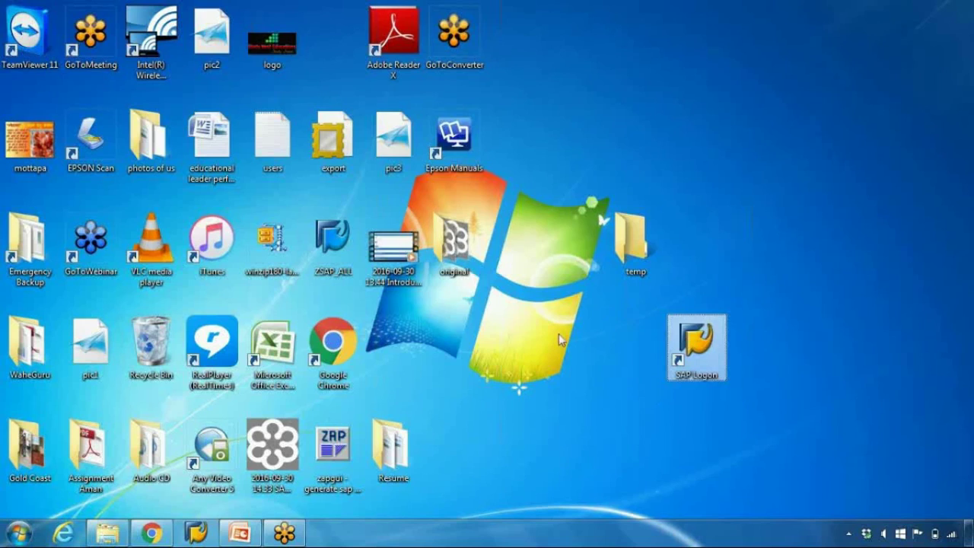
{"action": "double_click", "coordinate": [701, 344]}
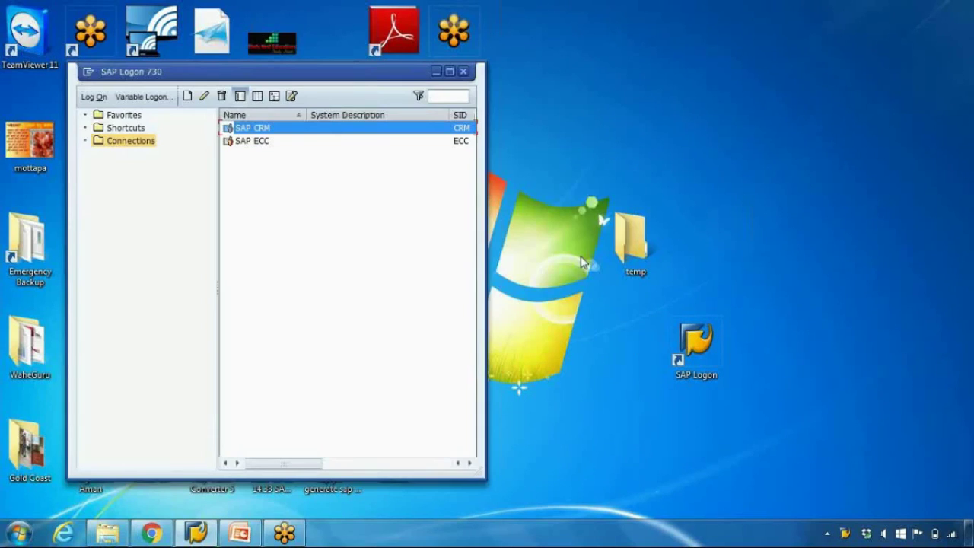
Step: Open the SAP ECC connection and log on with the user name and account password
{"action": "left_click", "coordinate": [263, 143]}
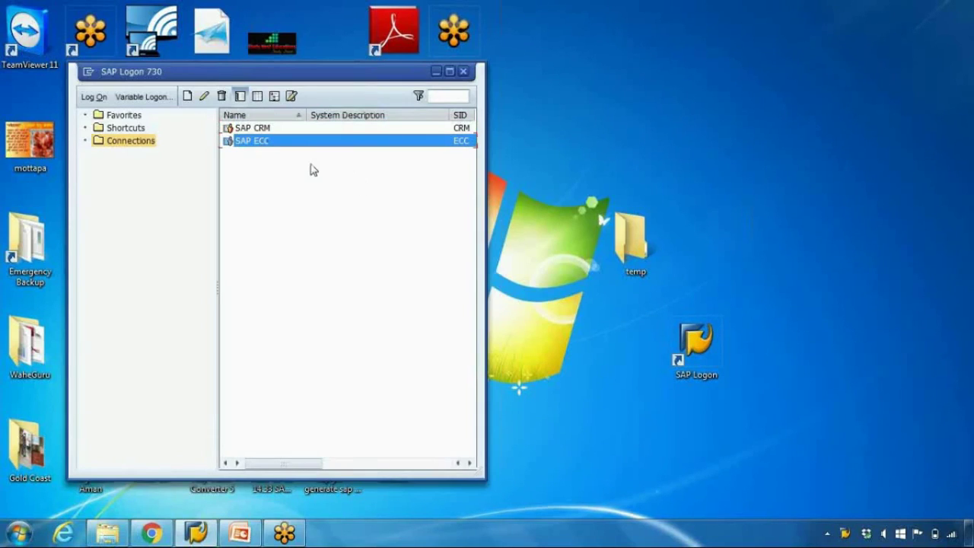
{"action": "double_click", "coordinate": [278, 143]}
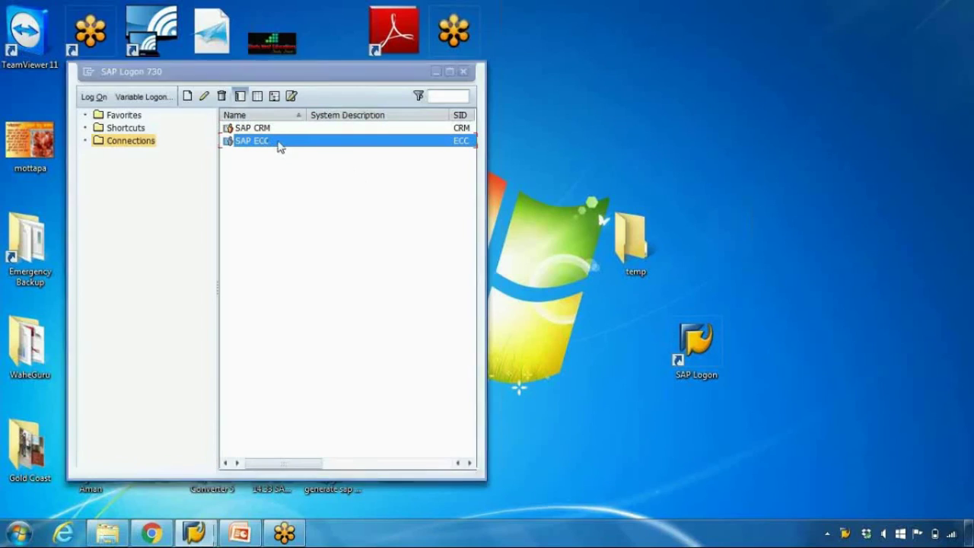
{"action": "type", "text": "gurjeet"}
{"action": "key", "text": "Tab"}
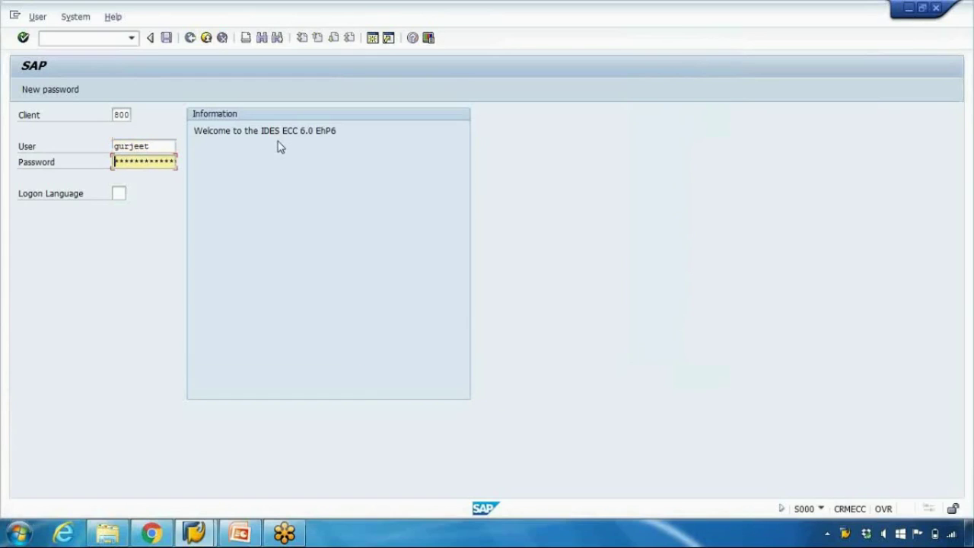
{"action": "type", "text": "**********"}
{"action": "key", "text": "Return"}
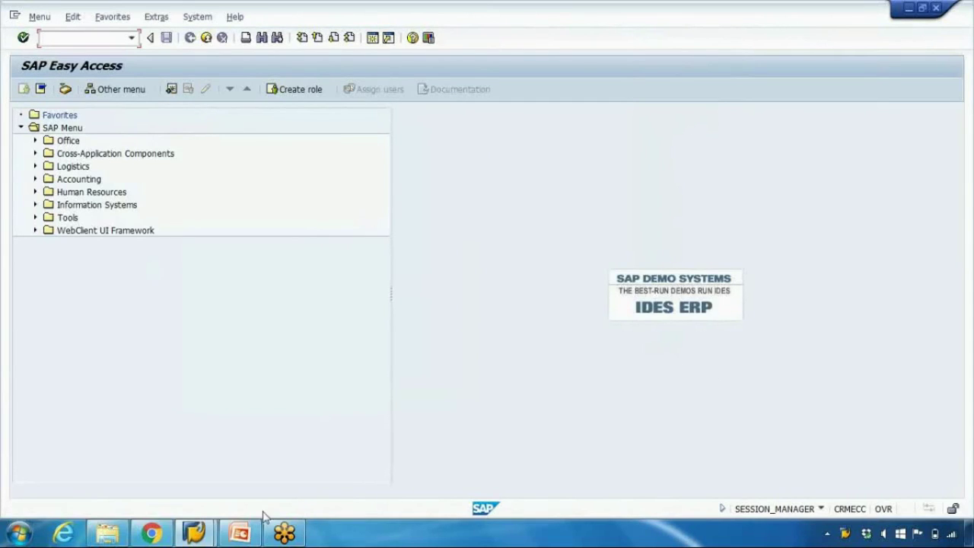
Step: Bring the SAP Logon 730 window to the front and close it, keeping the SAP Easy Access session open
{"action": "mouse_move", "coordinate": [205, 528]}
{"action": "left_click", "coordinate": [139, 454]}
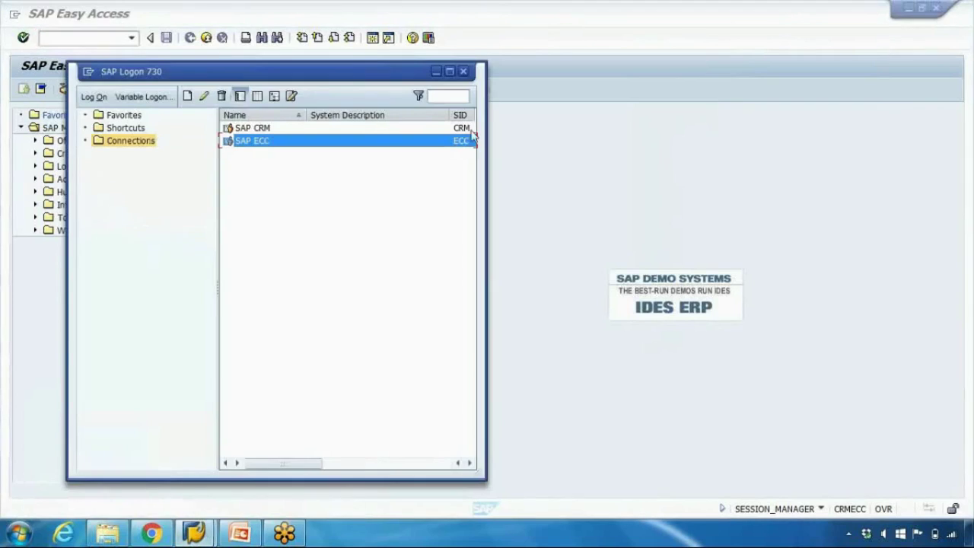
{"action": "left_click", "coordinate": [463, 71]}
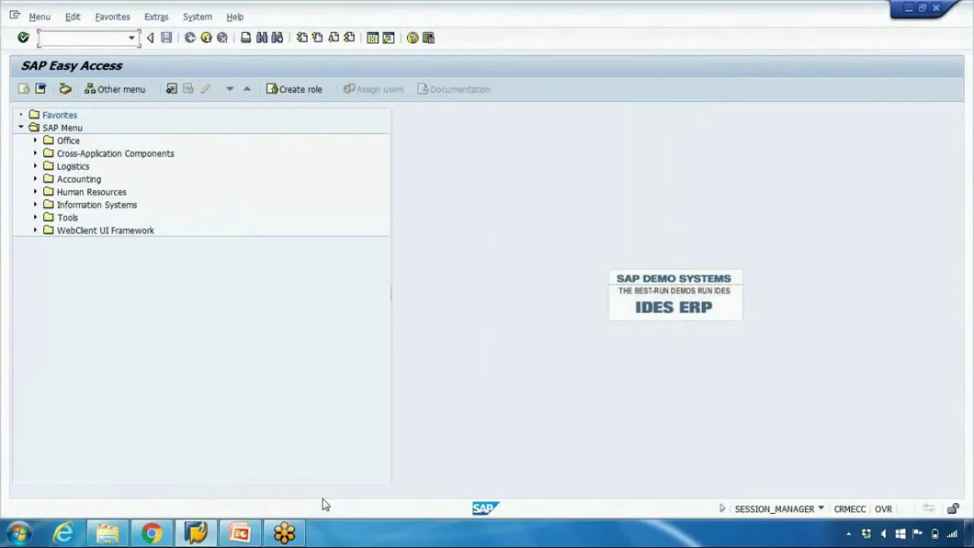
Step: Review the SAP Navigation topic list in PowerPoint and return to the SAP Easy Access screen
{"action": "mouse_move", "coordinate": [240, 532]}
{"action": "left_click", "coordinate": [240, 533]}
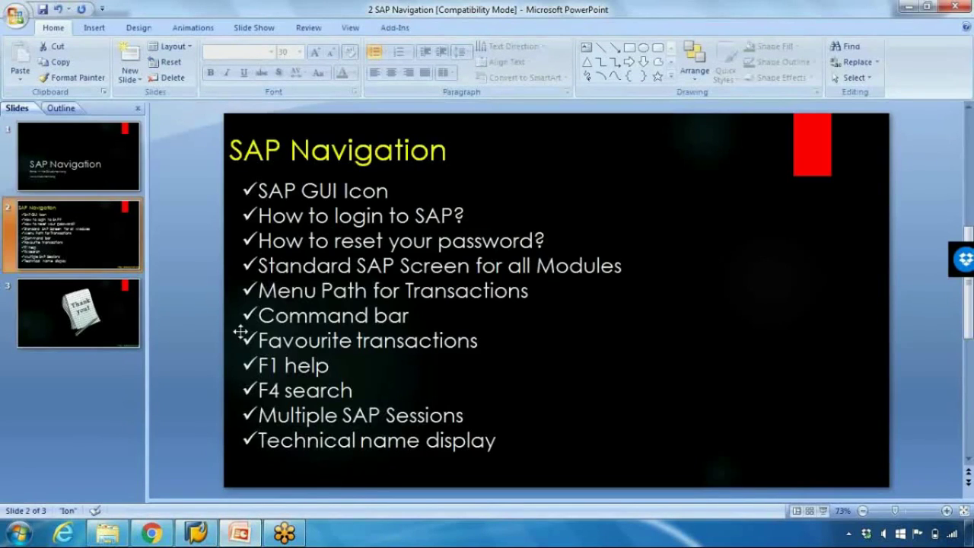
{"action": "left_click", "coordinate": [239, 532]}
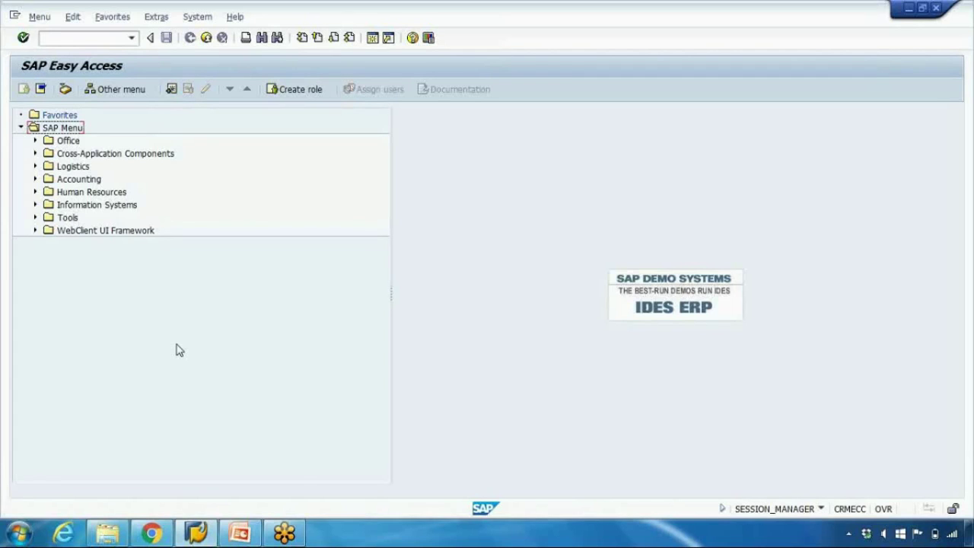
{"action": "left_click", "coordinate": [244, 530]}
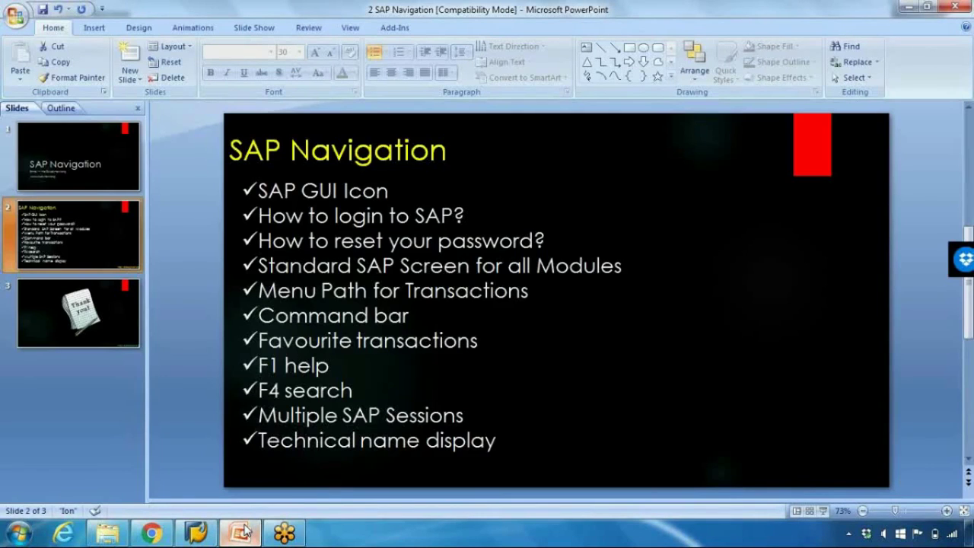
{"action": "left_click", "coordinate": [244, 531]}
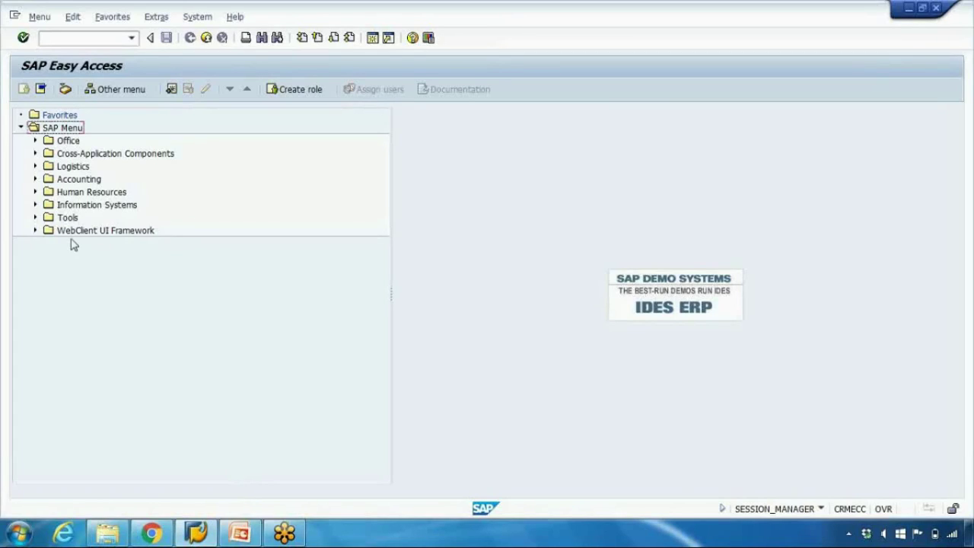
Step: Expand Logistics, Sales and Distribution, Master Data, Business Partner, Customer and Create in the SAP Menu, and select VD01 - Sales and Distribution
{"action": "left_click", "coordinate": [35, 166]}
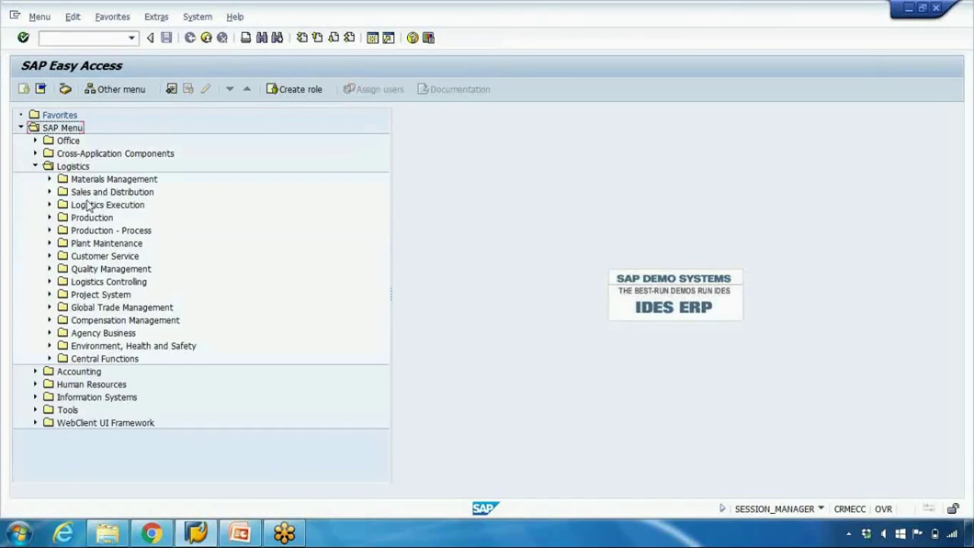
{"action": "left_click", "coordinate": [86, 196]}
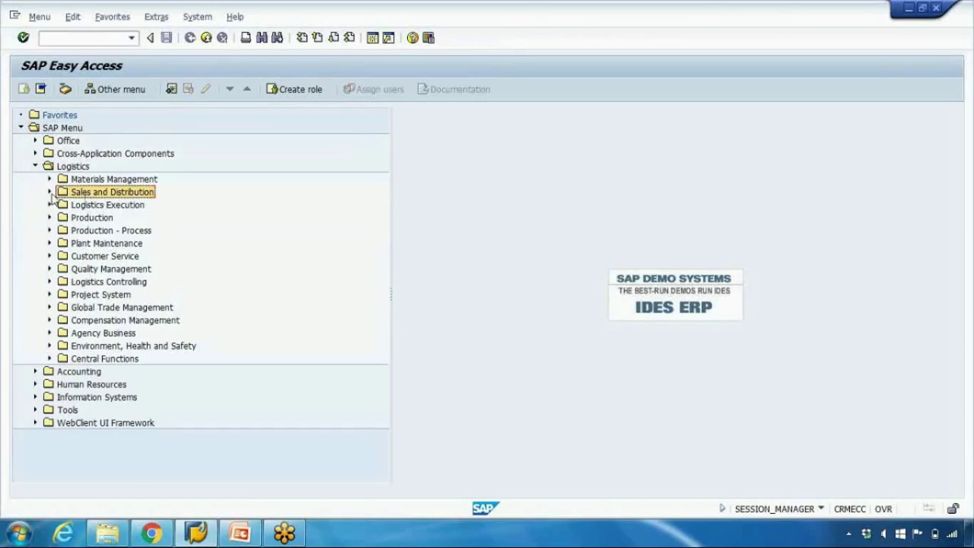
{"action": "left_click", "coordinate": [50, 192]}
{"action": "left_click", "coordinate": [96, 207]}
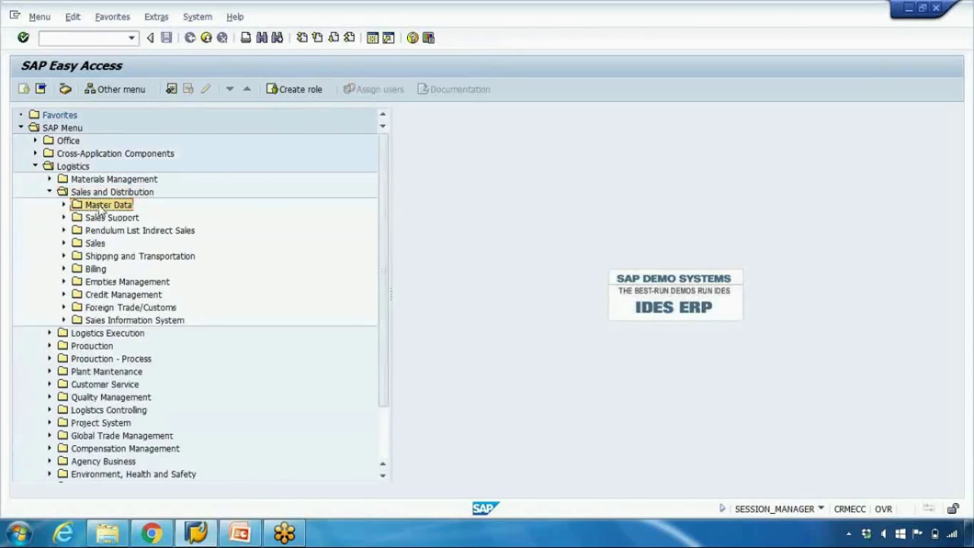
{"action": "left_click", "coordinate": [64, 205]}
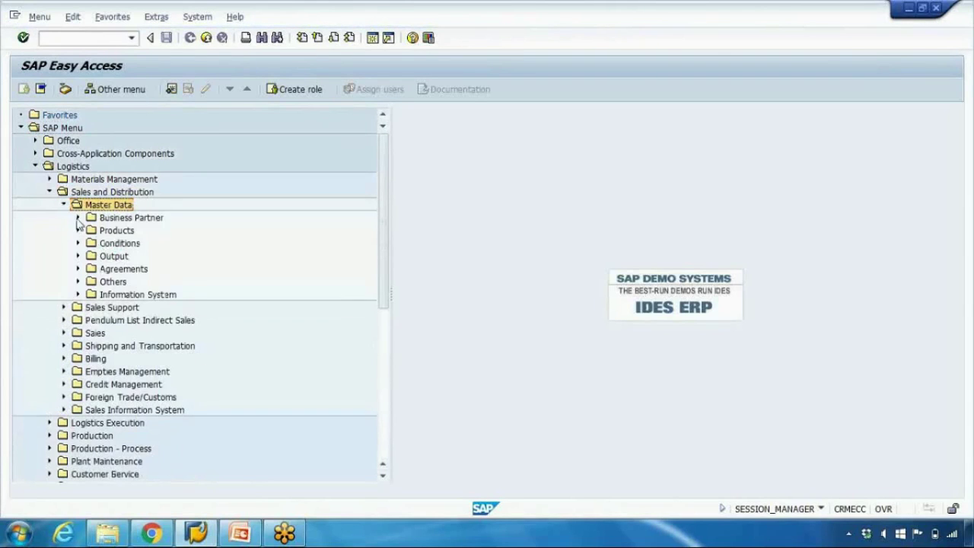
{"action": "left_click", "coordinate": [78, 219]}
{"action": "left_click", "coordinate": [126, 243]}
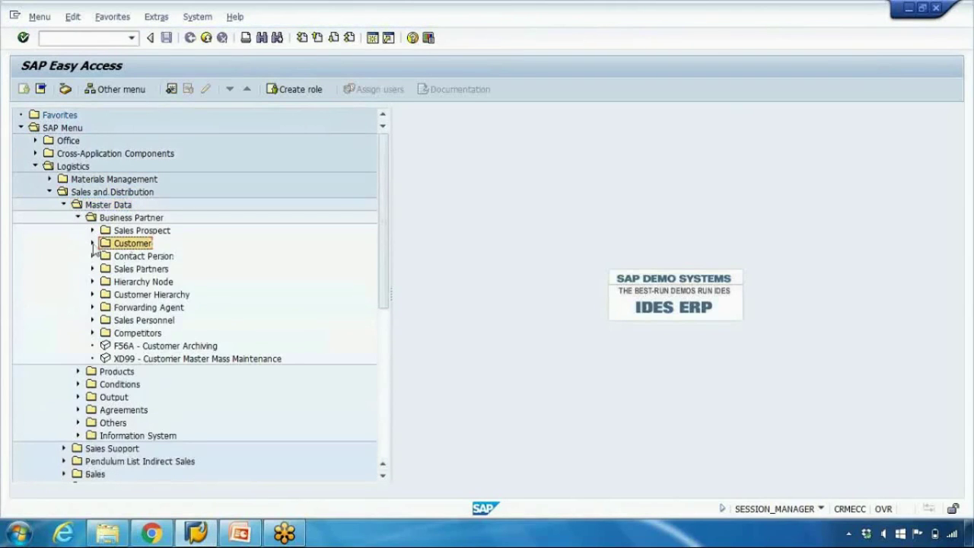
{"action": "left_click", "coordinate": [93, 244]}
{"action": "left_click", "coordinate": [107, 257]}
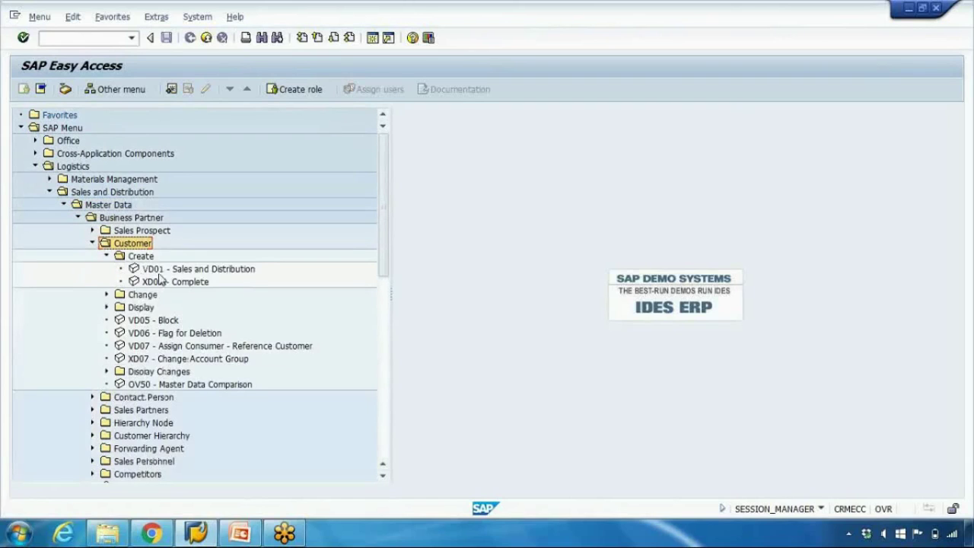
{"action": "left_click", "coordinate": [161, 273]}
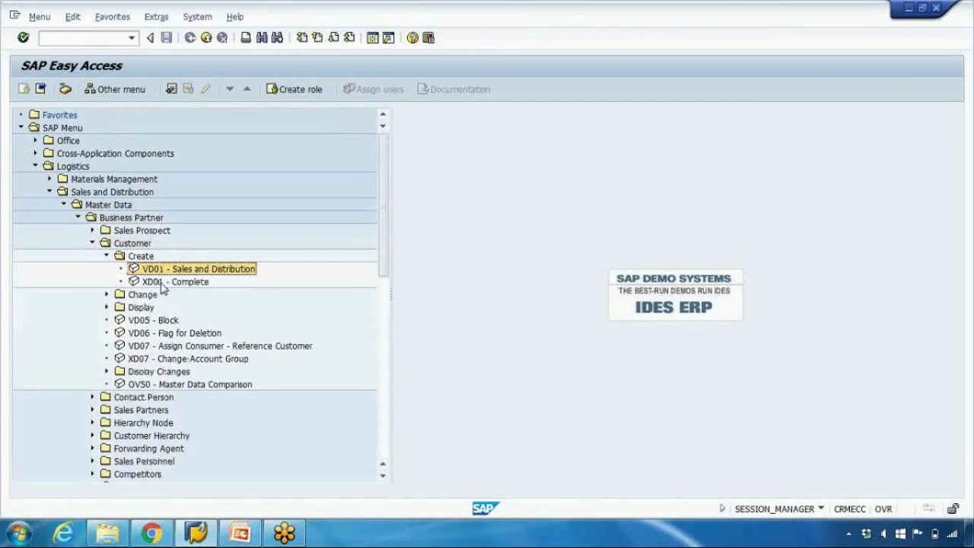
Step: Expand the customer Change folder to view its transactions, and collapse the Customer and Business Partner folders
{"action": "left_click", "coordinate": [107, 294]}
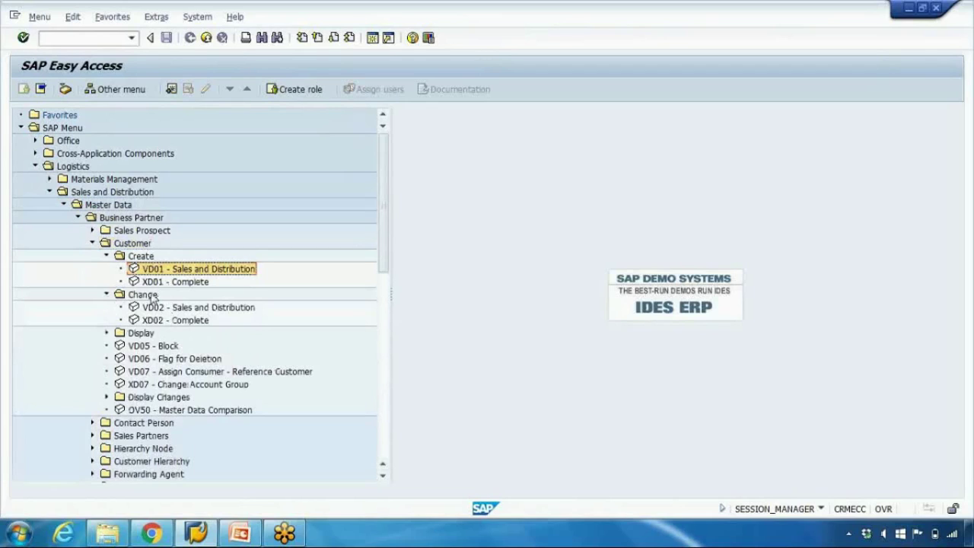
{"action": "left_click", "coordinate": [92, 244]}
{"action": "left_click", "coordinate": [77, 218]}
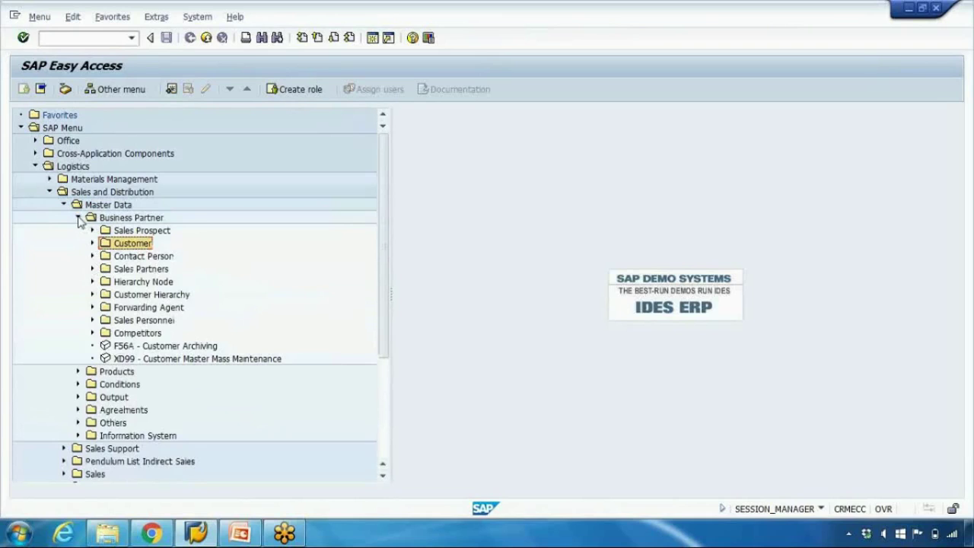
Step: Expand Products, Material and Trading Goods under Master Data, and select the MMH1 - Create transaction
{"action": "left_click", "coordinate": [80, 232]}
{"action": "left_click", "coordinate": [78, 231]}
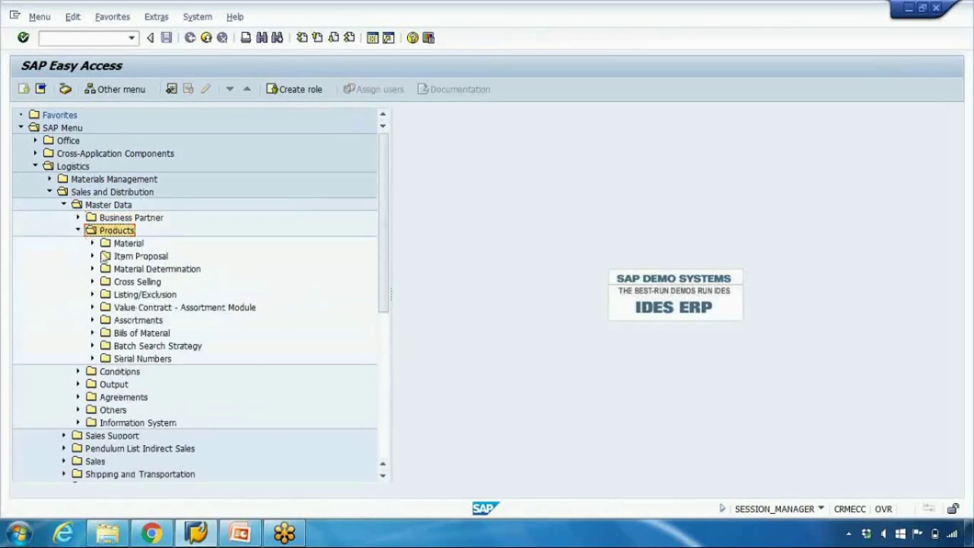
{"action": "left_click", "coordinate": [92, 242]}
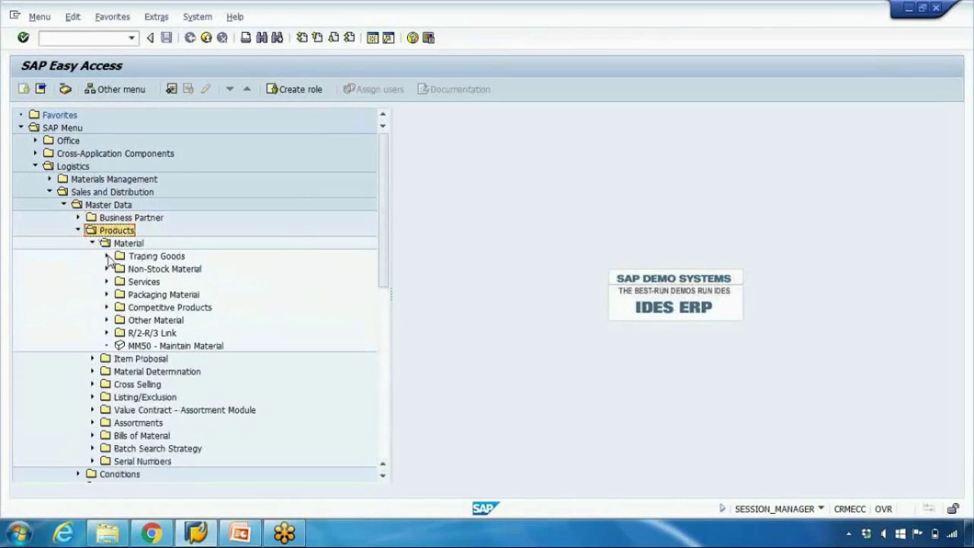
{"action": "left_click", "coordinate": [108, 257]}
{"action": "left_click", "coordinate": [155, 271]}
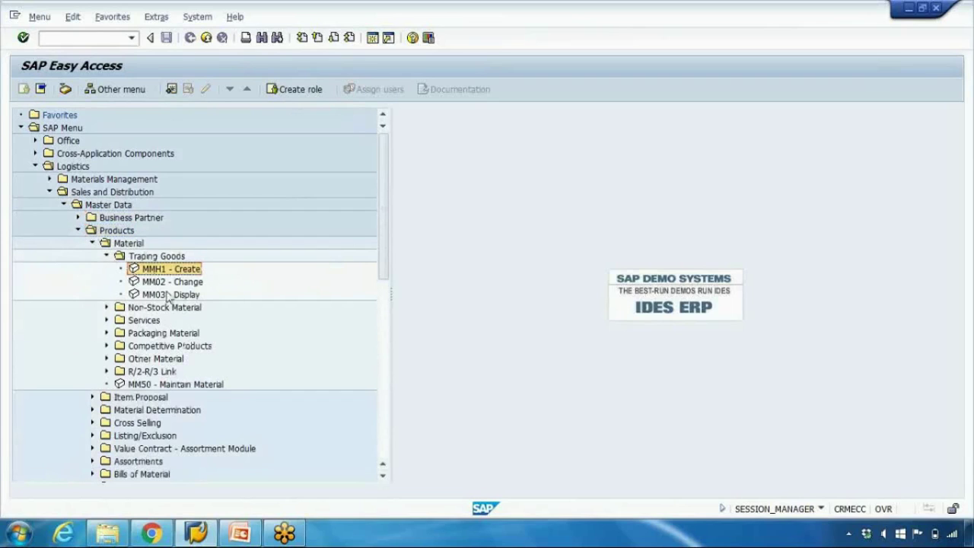
Step: Collapse the Trading Goods, Material, Products and Master Data folders
{"action": "left_click", "coordinate": [104, 255]}
{"action": "left_click", "coordinate": [92, 243]}
{"action": "left_click", "coordinate": [78, 229]}
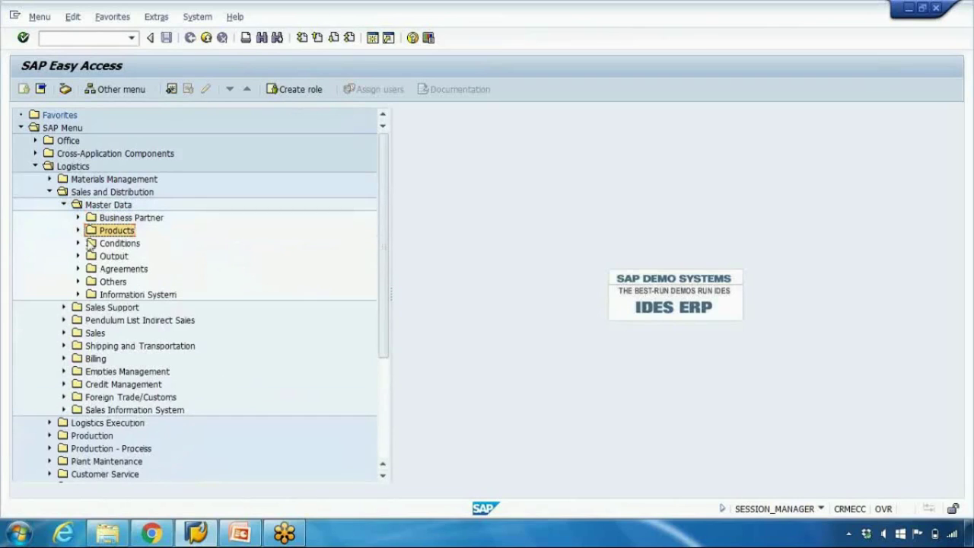
{"action": "left_click", "coordinate": [65, 205]}
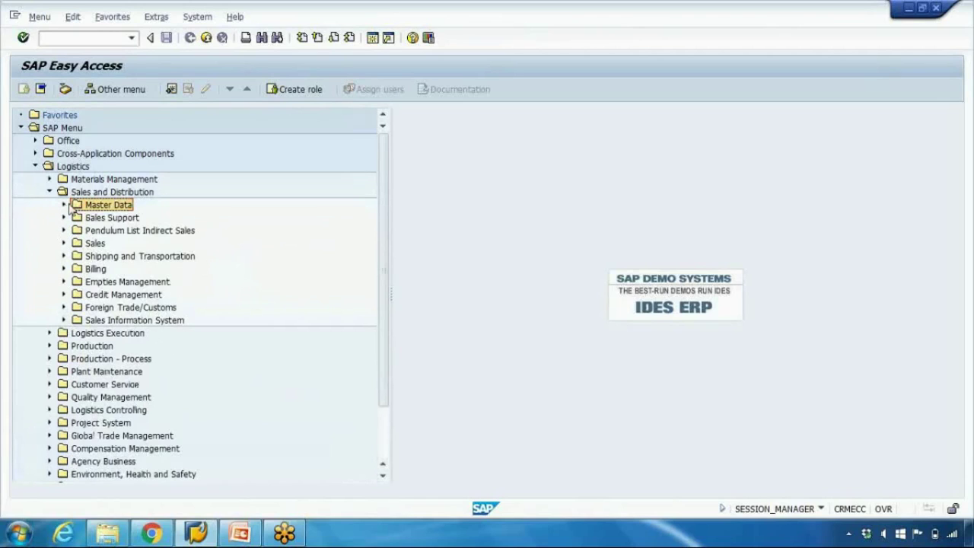
Step: Expand Sales and Order under Sales and Distribution, open VA01 - Create, and return to the SAP Easy Access menu
{"action": "left_click", "coordinate": [64, 243]}
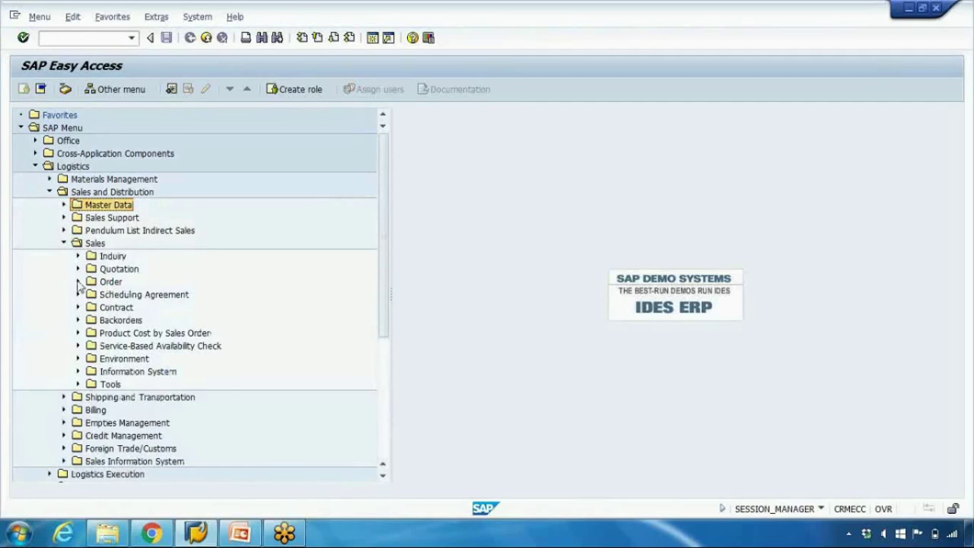
{"action": "left_click", "coordinate": [77, 282]}
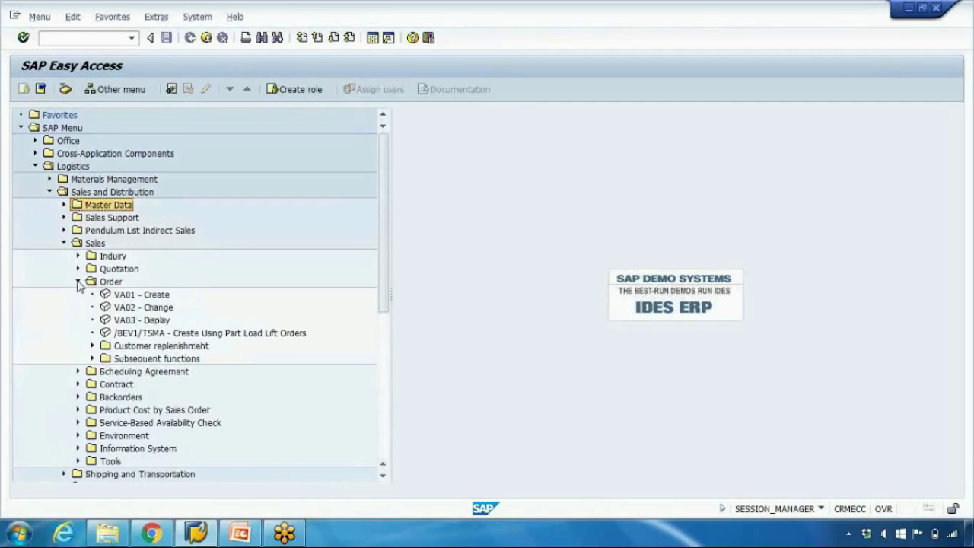
{"action": "left_click", "coordinate": [134, 298]}
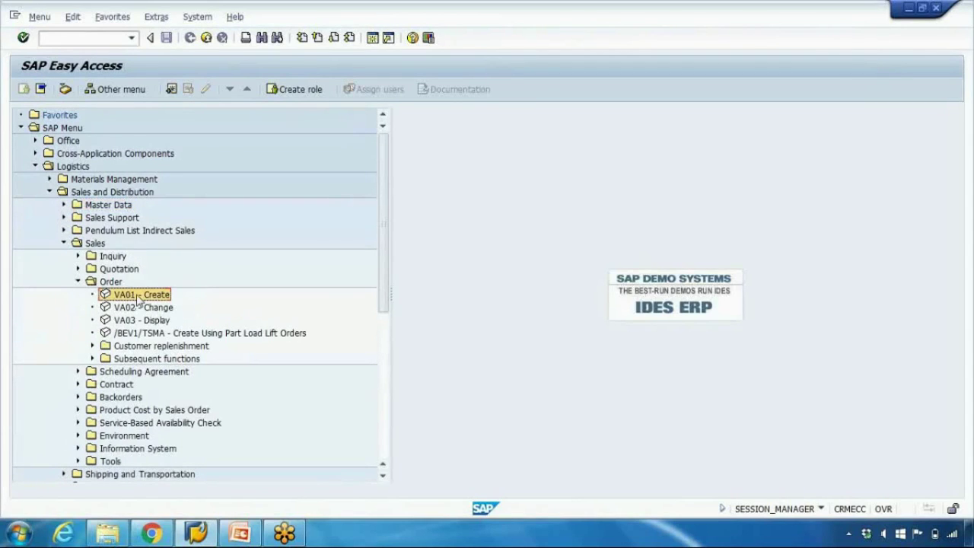
{"action": "double_click", "coordinate": [147, 298]}
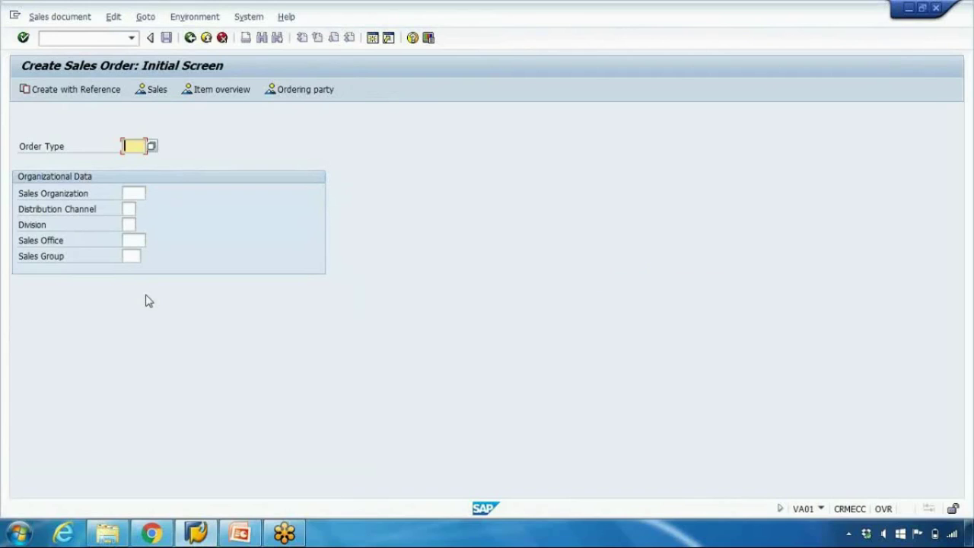
{"action": "left_click", "coordinate": [189, 37]}
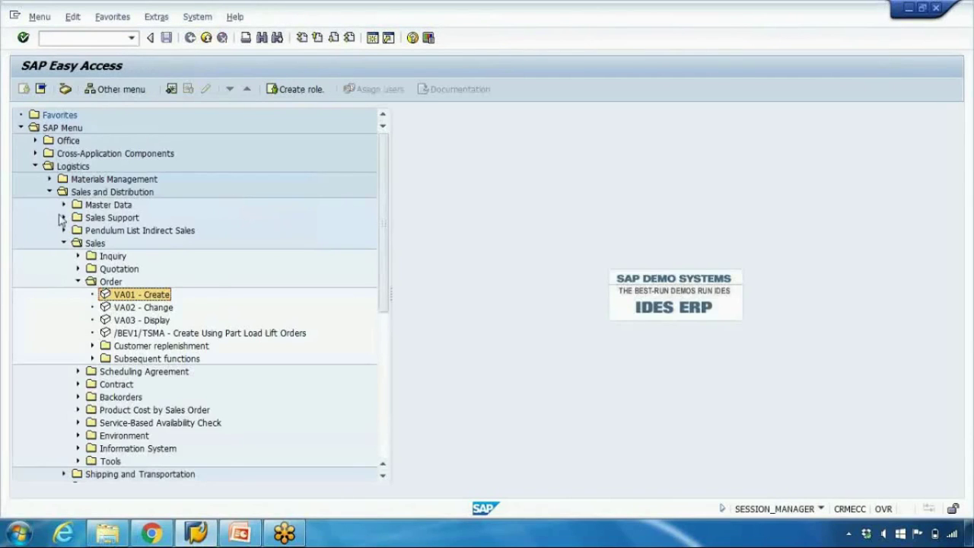
Step: Collapse Sales and Distribution, and expand Materials Management, Purchasing, Purchase Order and Create down to its first transaction
{"action": "left_click", "coordinate": [50, 192]}
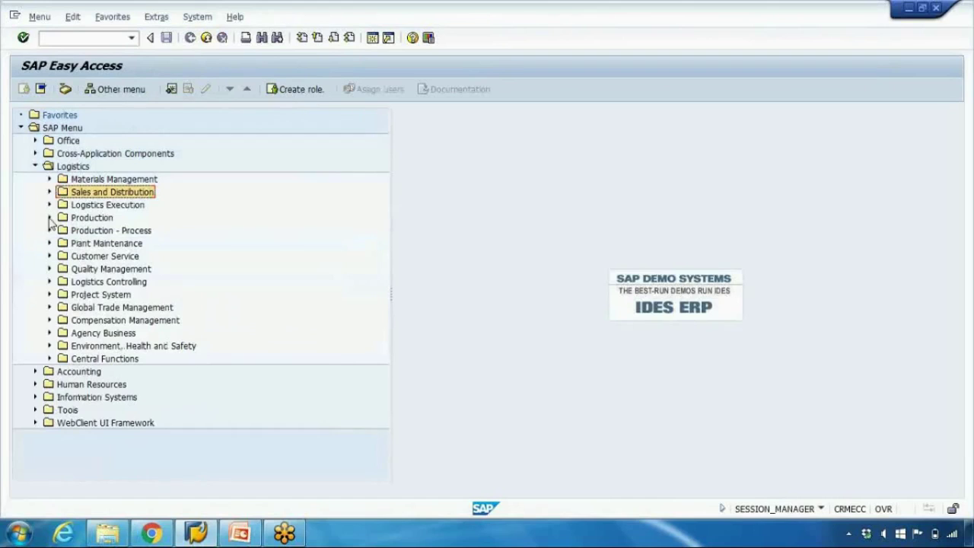
{"action": "left_click", "coordinate": [49, 180]}
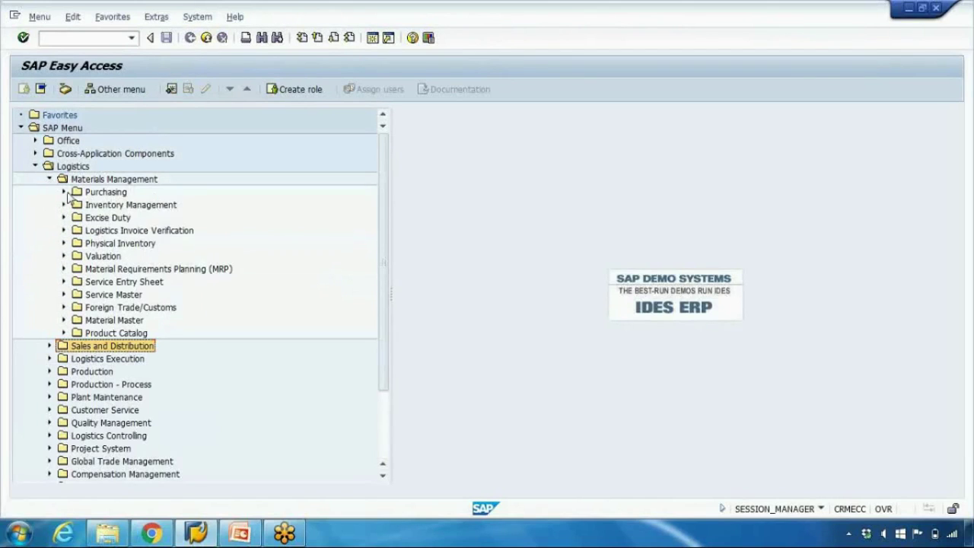
{"action": "left_click", "coordinate": [64, 192]}
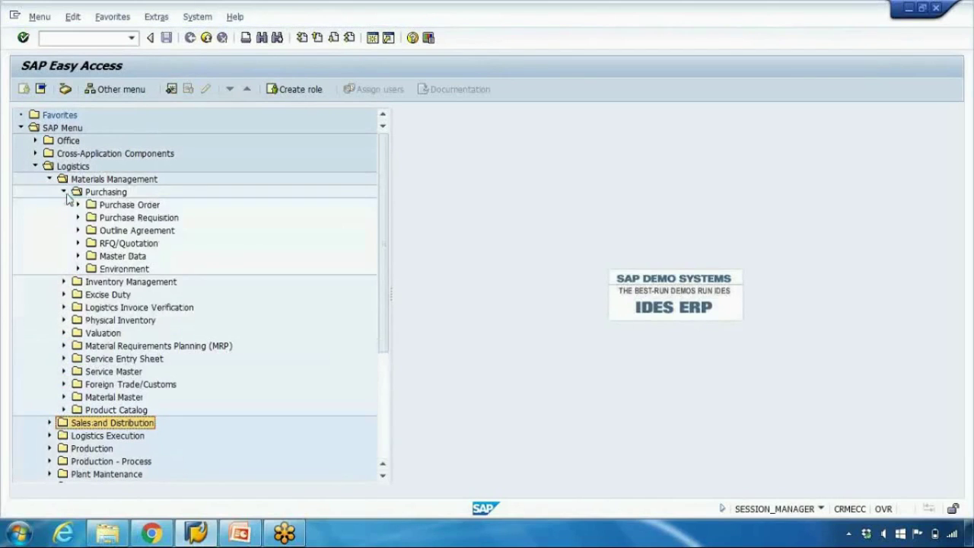
{"action": "left_click", "coordinate": [107, 207]}
{"action": "left_click", "coordinate": [78, 204]}
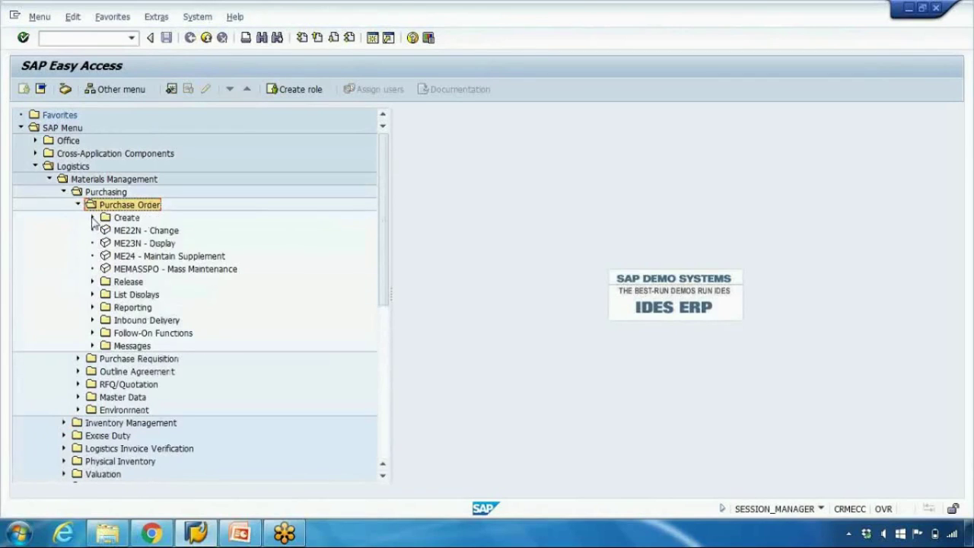
{"action": "left_click", "coordinate": [92, 217]}
{"action": "left_click", "coordinate": [133, 231]}
Step: Collapse the Purchase Order, Purchasing and Materials Management folders
{"action": "left_click", "coordinate": [77, 205]}
{"action": "left_click", "coordinate": [64, 192]}
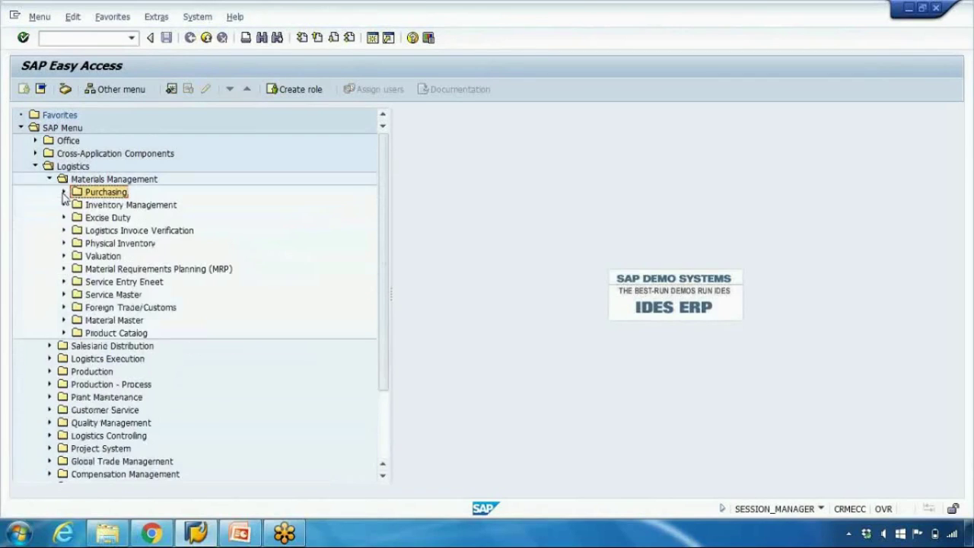
{"action": "left_click", "coordinate": [50, 179]}
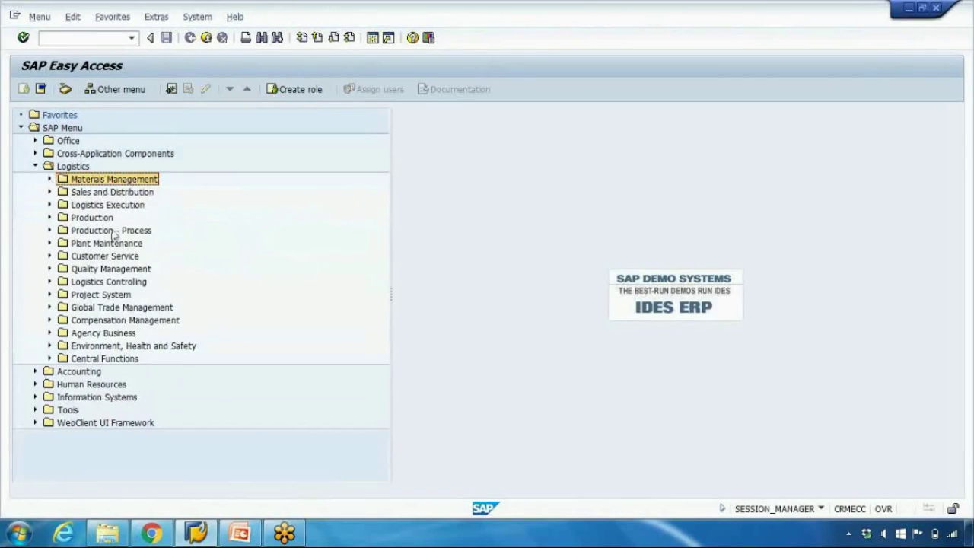
Step: Expand Production, Master Data and Bills of Material to view their contents, and collapse the Production folder
{"action": "left_click", "coordinate": [76, 221]}
{"action": "left_click", "coordinate": [52, 218]}
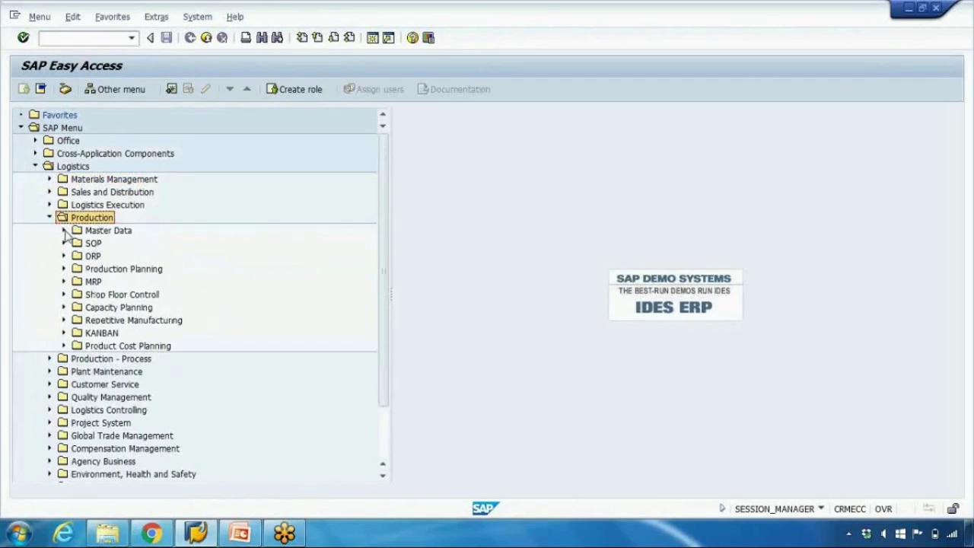
{"action": "left_click", "coordinate": [64, 230]}
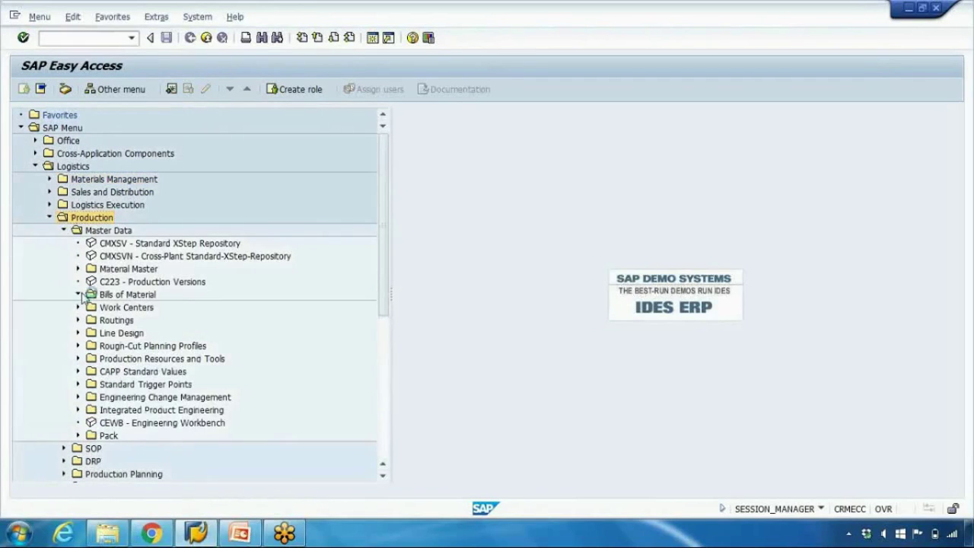
{"action": "left_click", "coordinate": [77, 294]}
{"action": "left_click", "coordinate": [50, 219]}
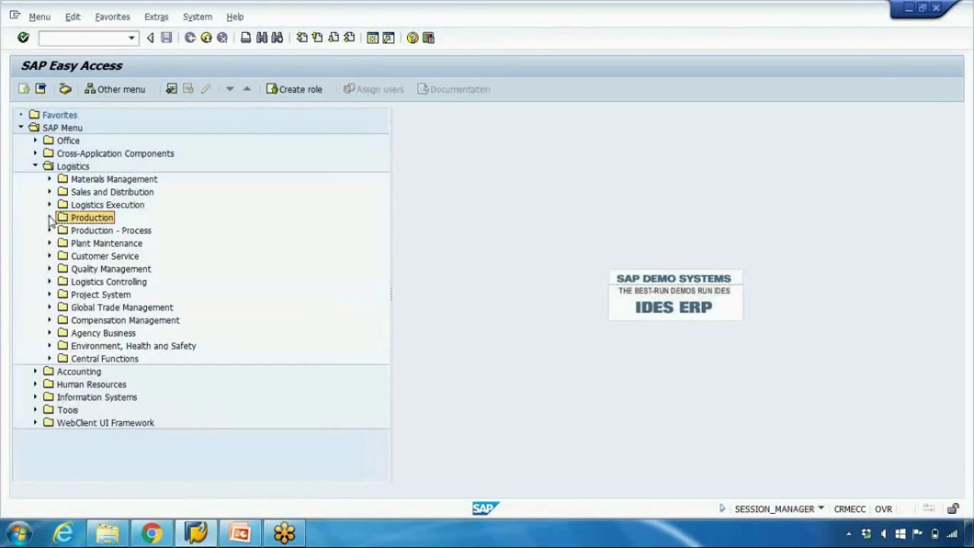
Step: Collapse Logistics, view the Accounting subfolders and collapse them, and select the Human Resources folder
{"action": "left_click", "coordinate": [35, 166]}
{"action": "left_click", "coordinate": [35, 180]}
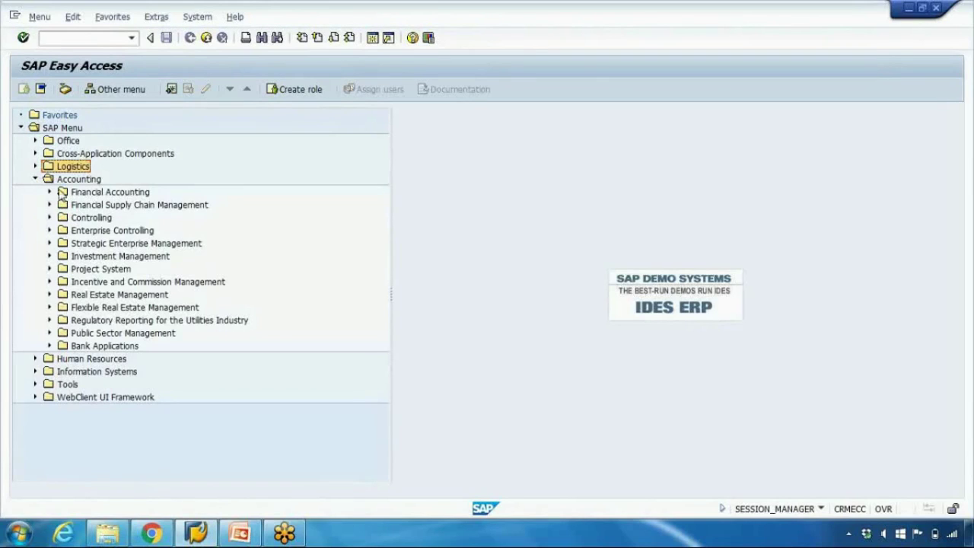
{"action": "left_click", "coordinate": [35, 179]}
{"action": "left_click", "coordinate": [74, 193]}
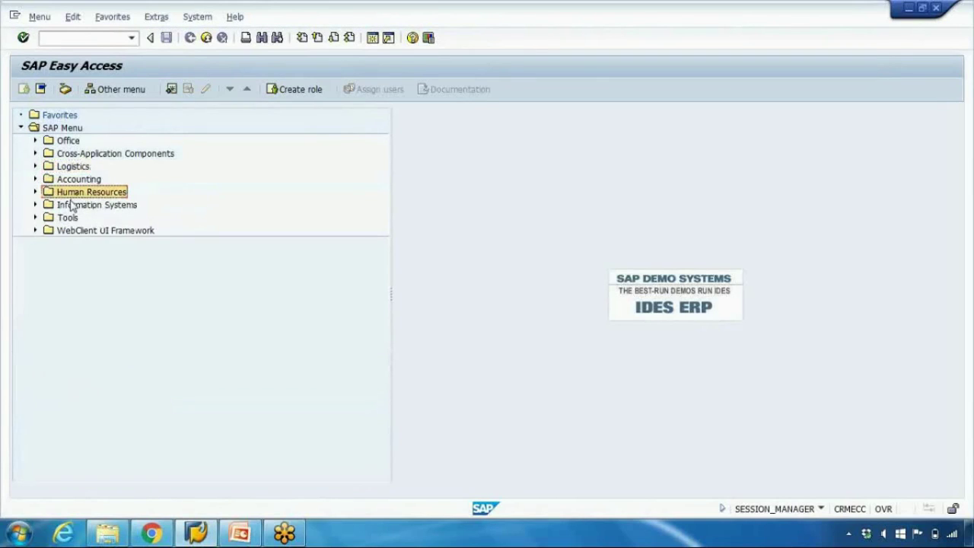
Step: Expand Logistics and Sales and Distribution again, and check the SAP Navigation slide in PowerPoint before returning to SAP
{"action": "left_click", "coordinate": [35, 166]}
{"action": "left_click", "coordinate": [49, 191]}
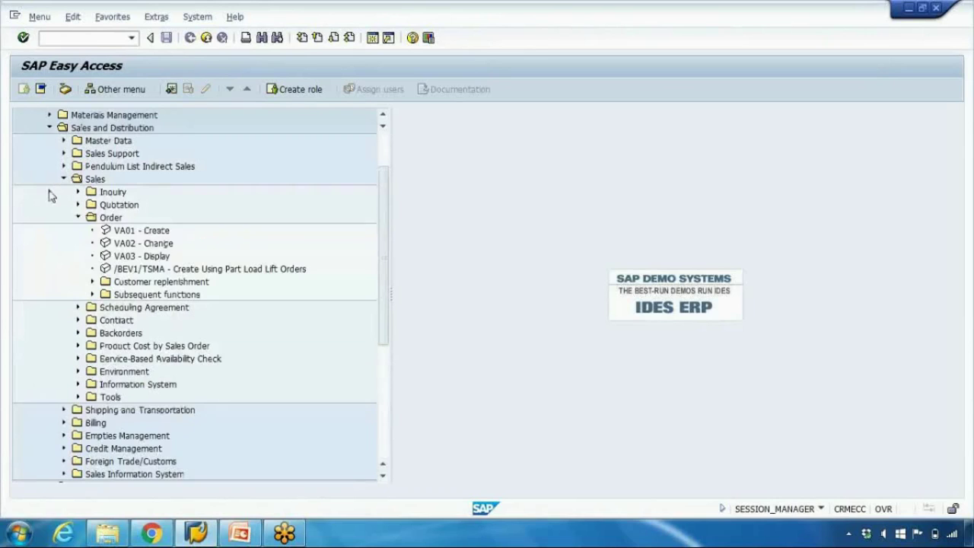
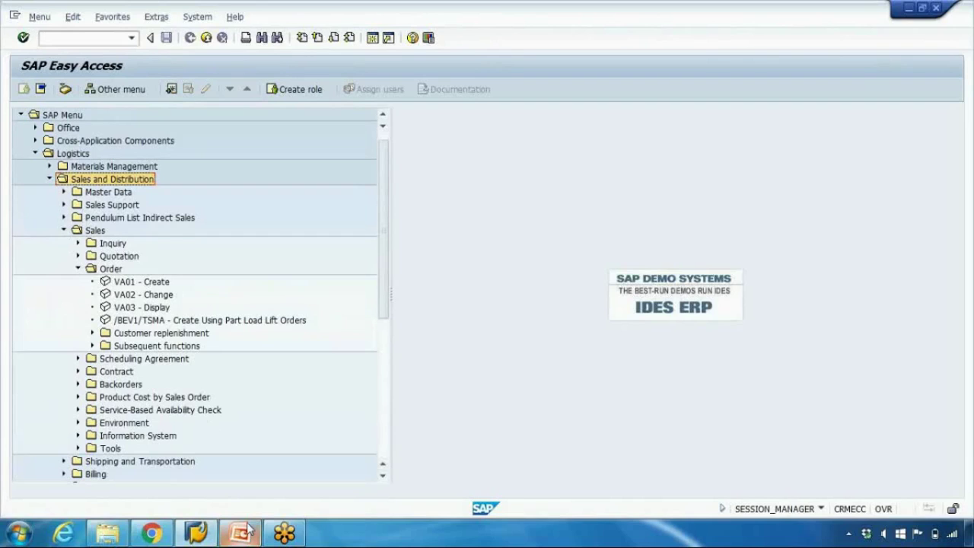
{"action": "left_click", "coordinate": [247, 531]}
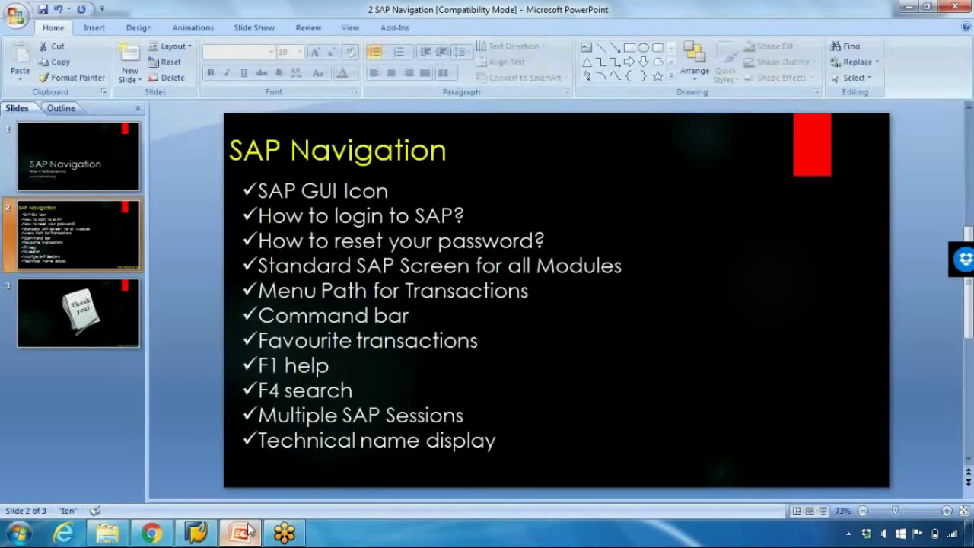
{"action": "left_click", "coordinate": [248, 530]}
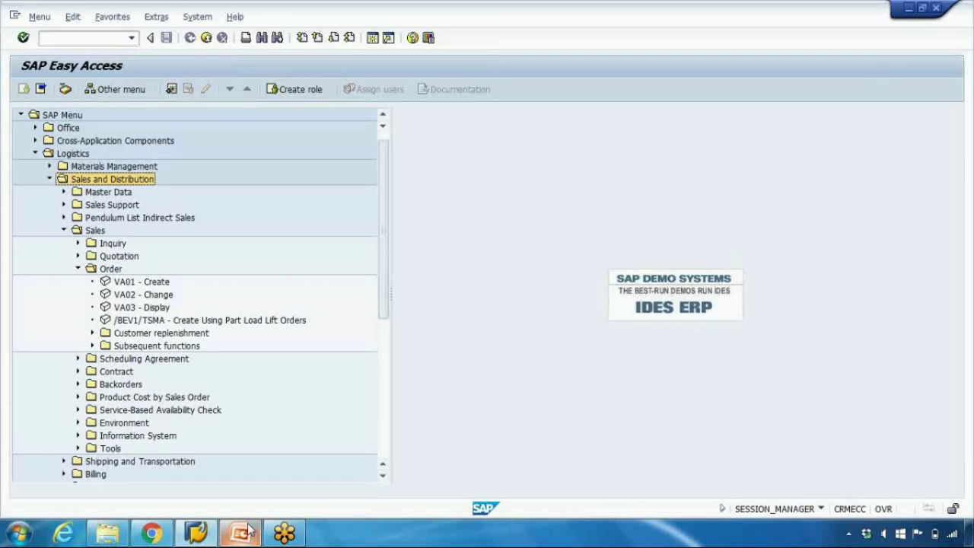
Step: Open VA01 - Create from the Order folder, and return to the SAP Easy Access menu
{"action": "left_click", "coordinate": [118, 287]}
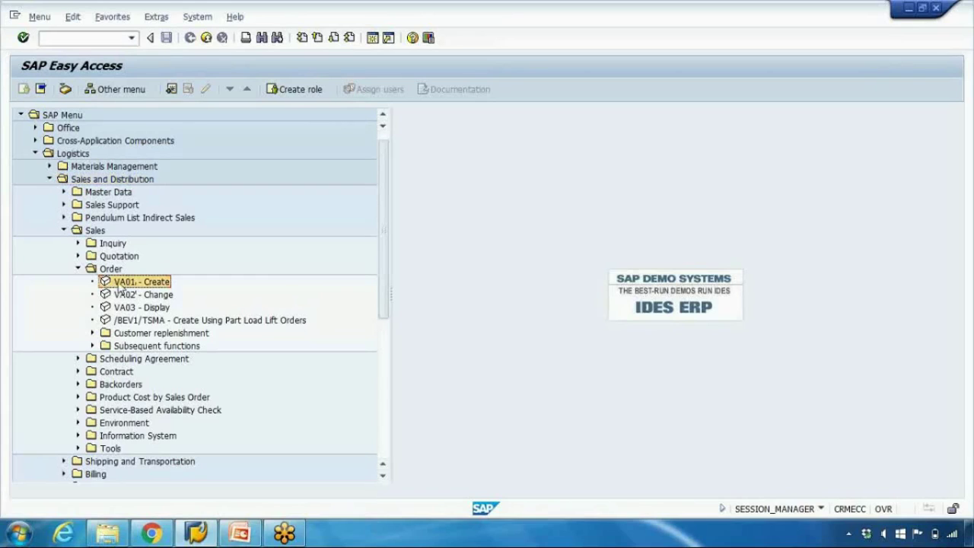
{"action": "double_click", "coordinate": [144, 283]}
{"action": "type", "text": "OR"}
{"action": "key", "text": "Return"}
Step: Collapse the Order and Sales folders, and open the sales order creation screen with transaction code va01
{"action": "left_click", "coordinate": [58, 37]}
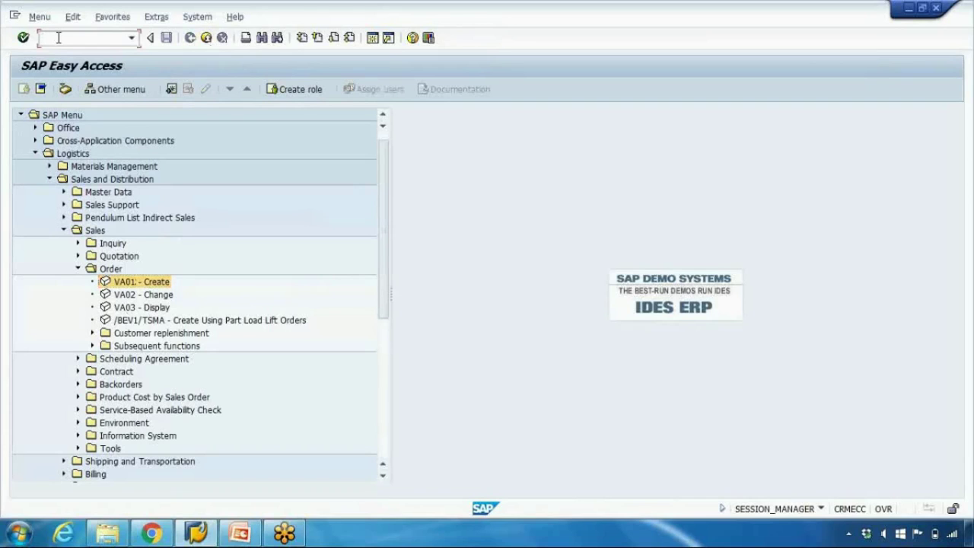
{"action": "left_click", "coordinate": [78, 269]}
{"action": "left_click", "coordinate": [63, 230]}
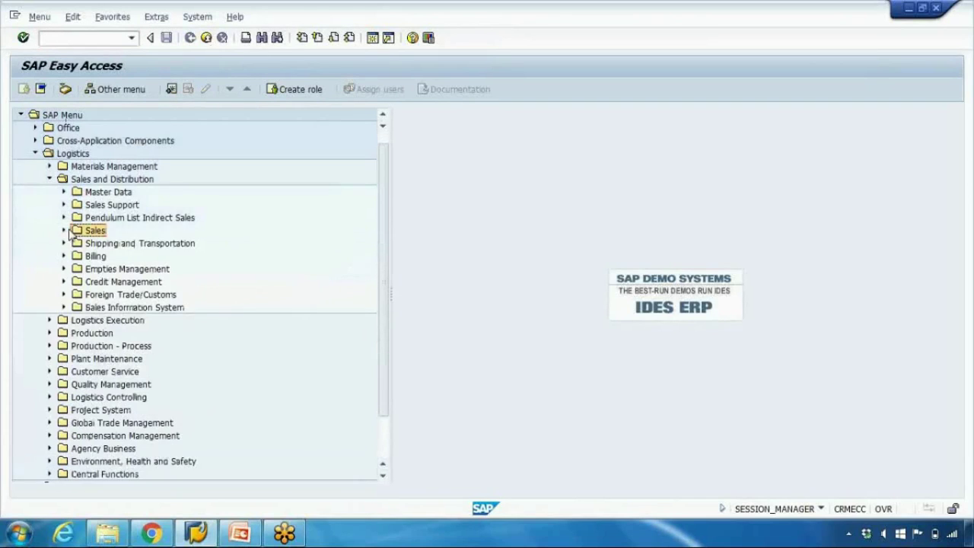
{"action": "left_click", "coordinate": [69, 38]}
{"action": "type", "text": "va01"}
{"action": "key", "text": "Return"}
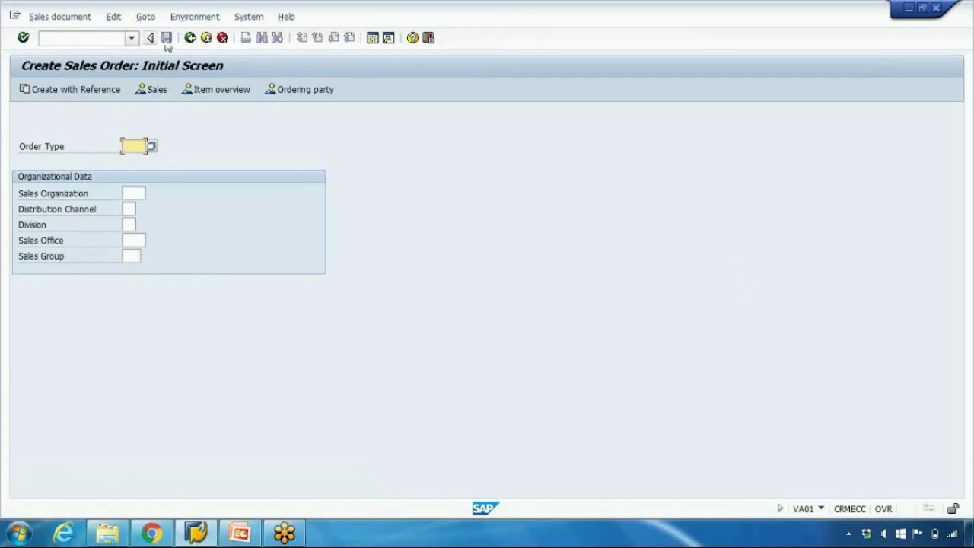
Step: Return to the SAP Easy Access menu and open the sales order change screen with transaction code va02
{"action": "left_click", "coordinate": [190, 38]}
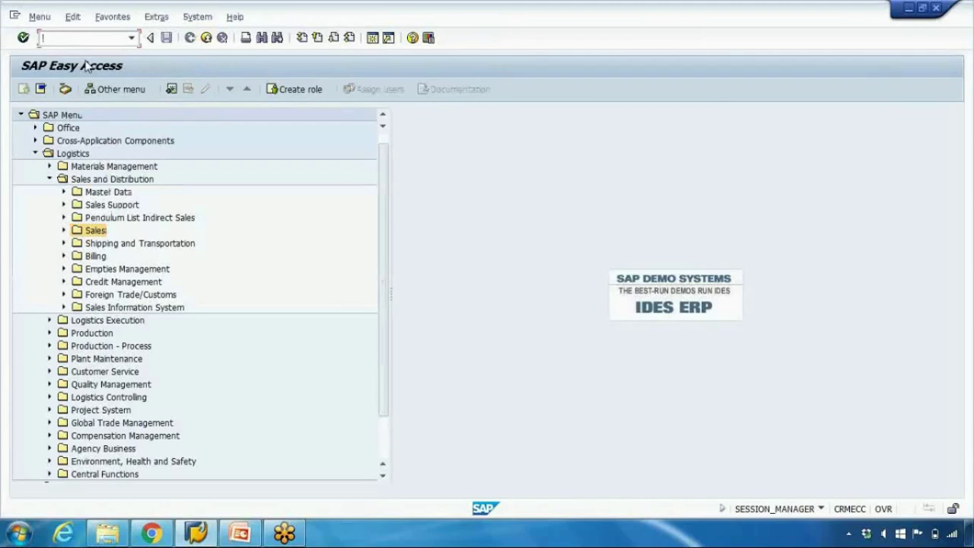
{"action": "type", "text": "v"}
{"action": "type", "text": "a01"}
{"action": "key", "text": "Return"}
{"action": "type", "text": "va02"}
{"action": "key", "text": "Return"}
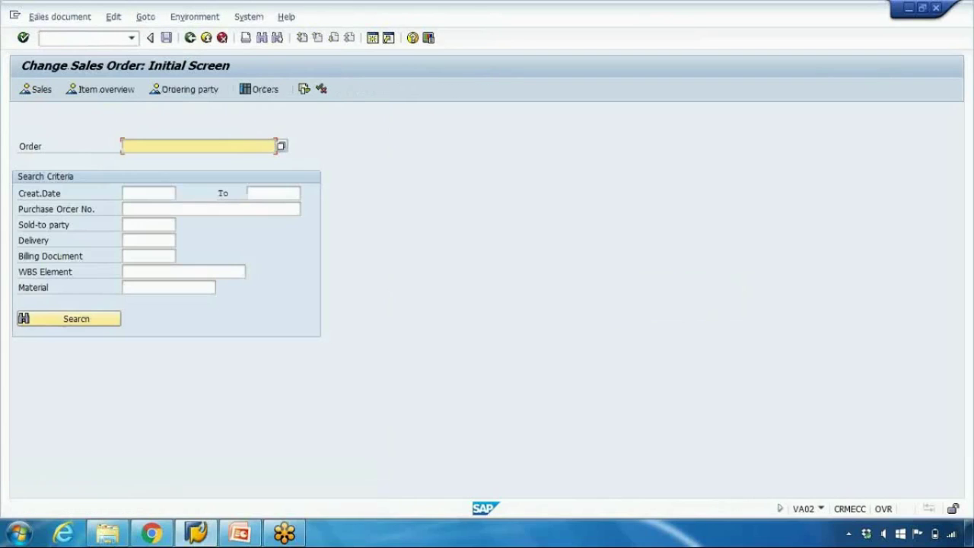
Step: Return to the SAP Easy Access menu and open the material change screen with transaction code MM02
{"action": "left_click", "coordinate": [43, 37]}
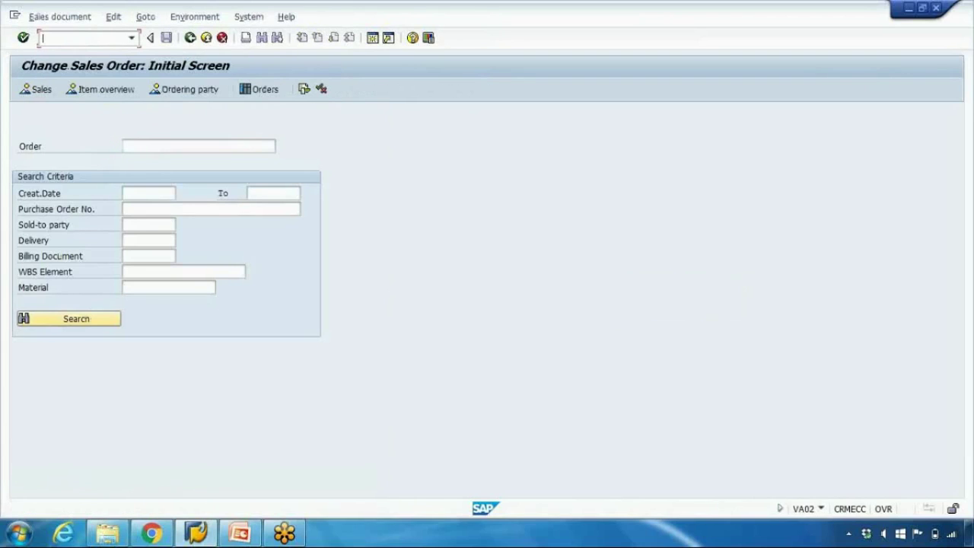
{"action": "left_click", "coordinate": [191, 37]}
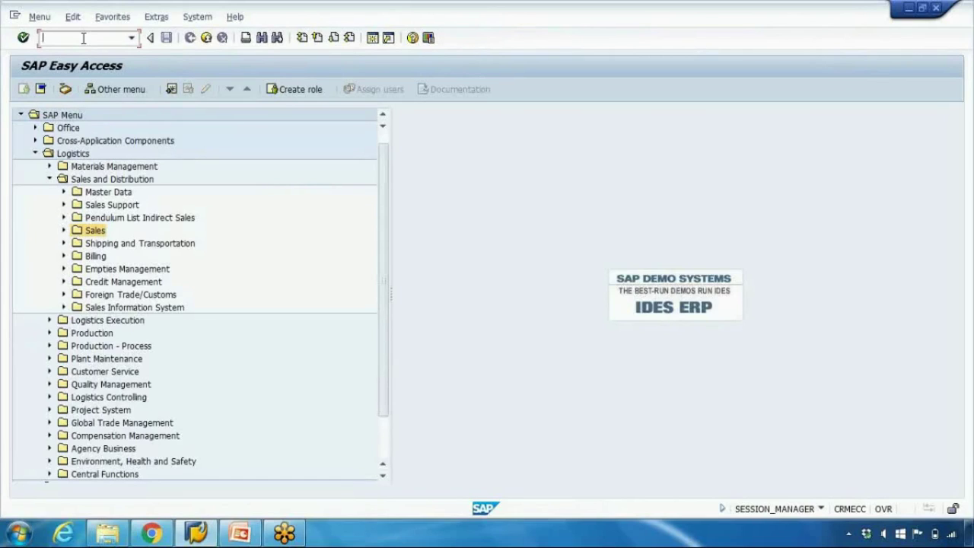
{"action": "type", "text": "va01"}
{"action": "key", "text": "Return"}
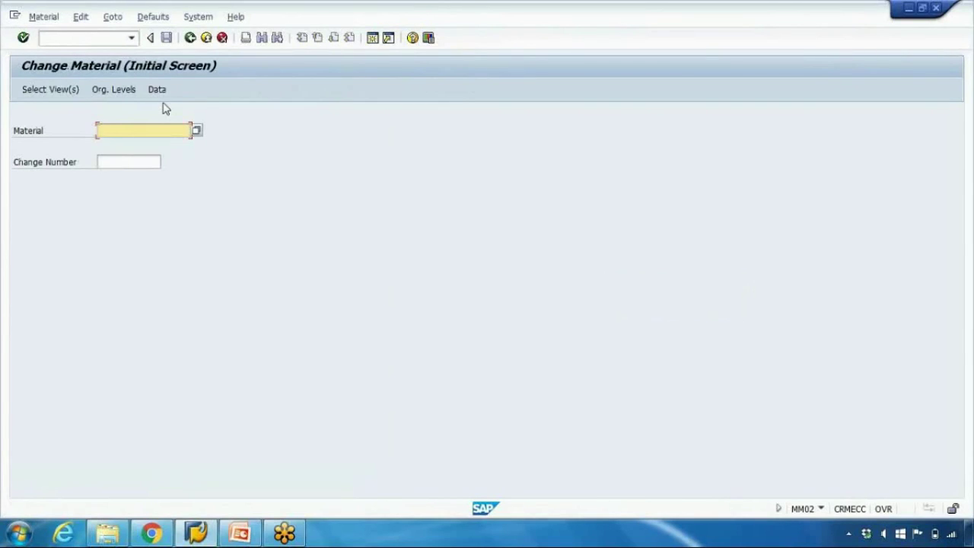
Step: Try to switch from MM02 directly to VA02 by entering the transaction code without a prefix
{"action": "left_click", "coordinate": [56, 38]}
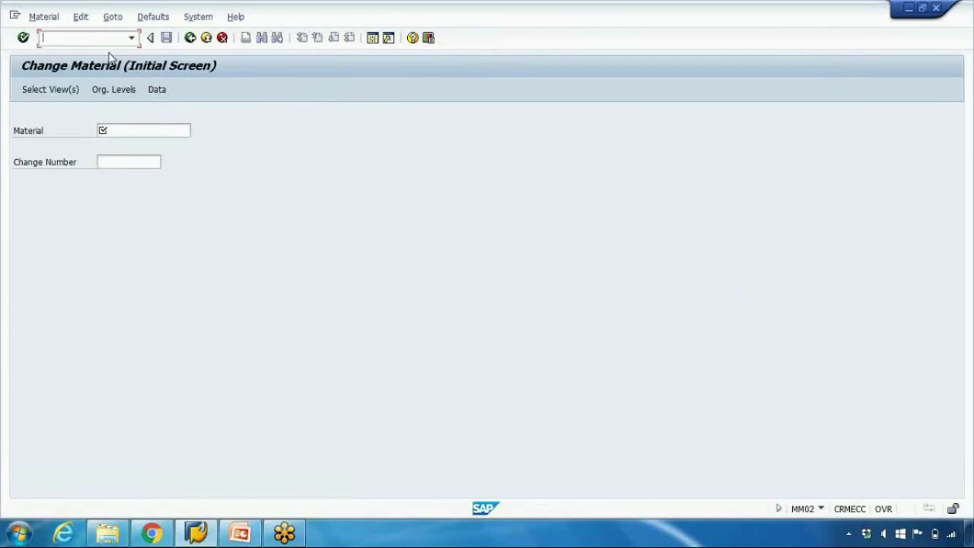
{"action": "type", "text": "va02"}
{"action": "key", "text": "Return"}
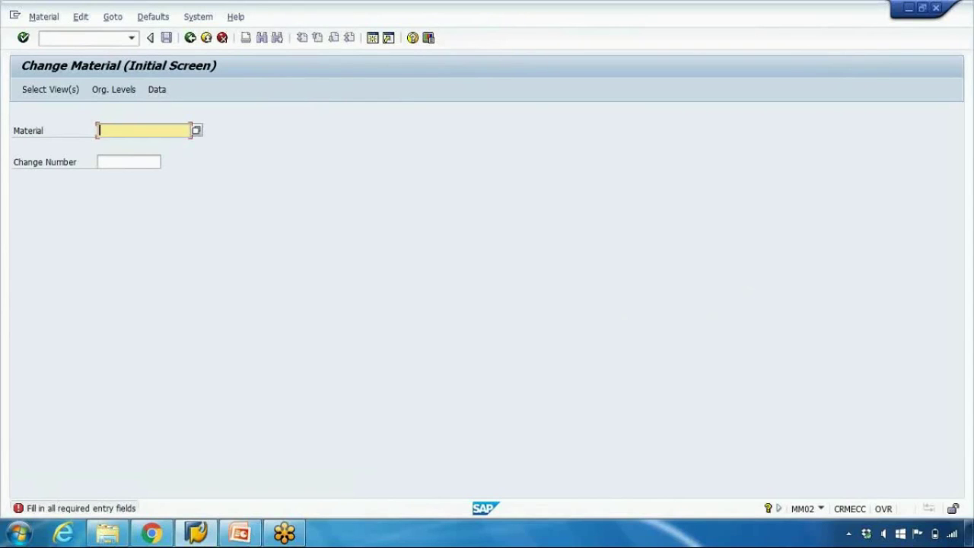
Step: Switch from MM02 directly to the sales order change screen with the command /nva02
{"action": "left_click", "coordinate": [102, 41]}
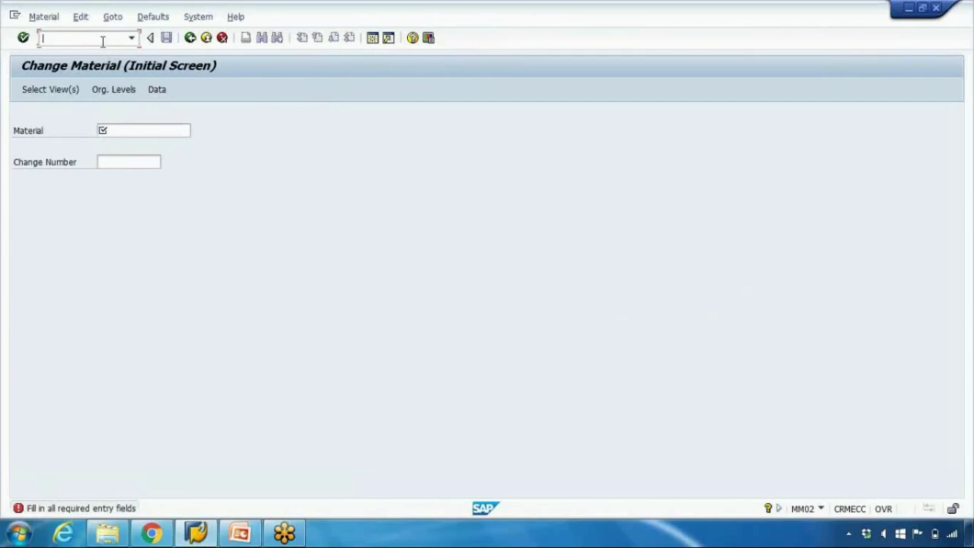
{"action": "type", "text": "/n"}
{"action": "type", "text": "va02"}
{"action": "key", "text": "Return"}
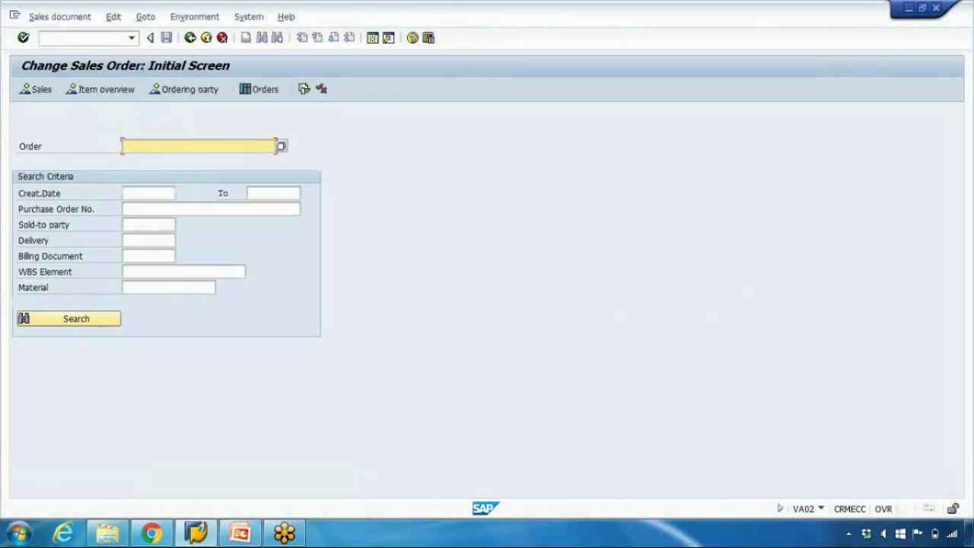
Step: Try to leave VA02 for another transaction by entering its code without the /n prefix
{"action": "left_click", "coordinate": [96, 38]}
{"action": "type", "text": "va02"}
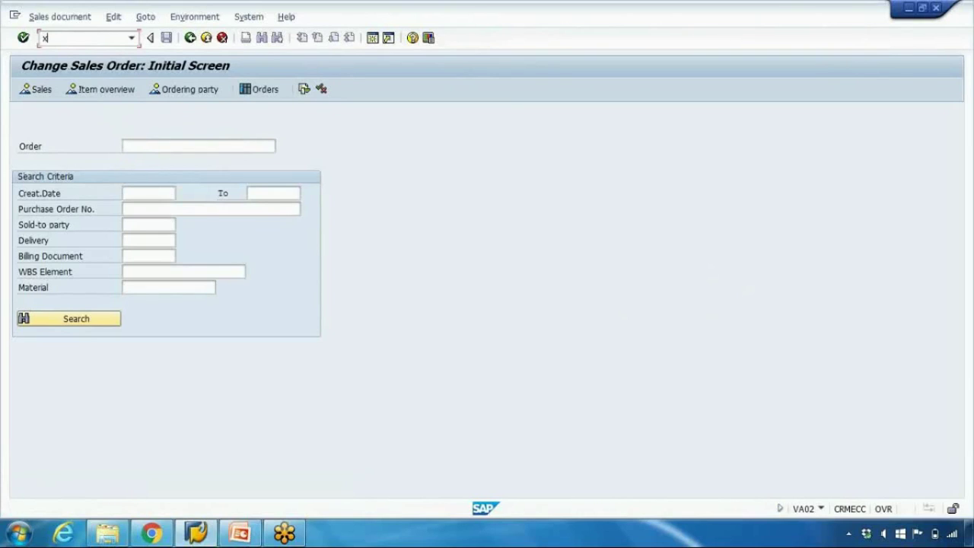
{"action": "key", "text": "Return"}
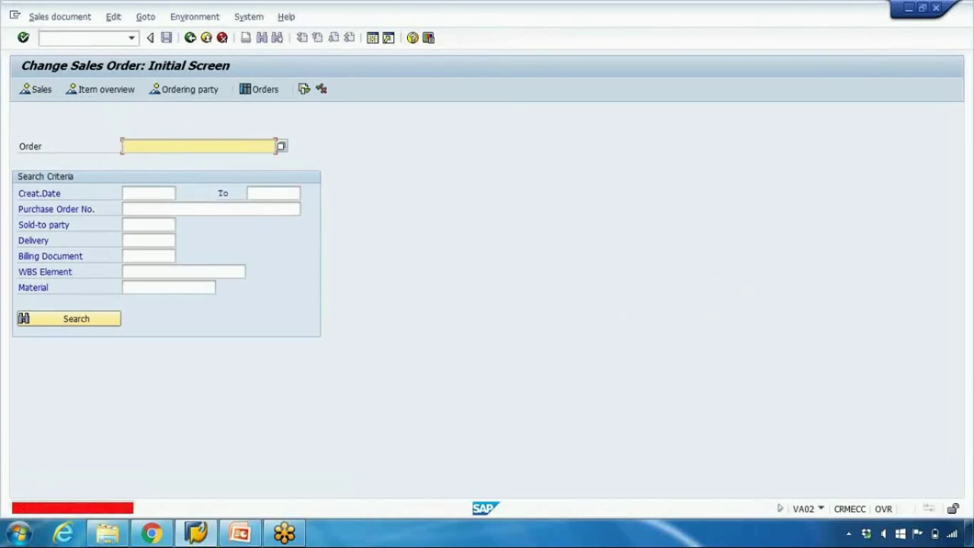
Step: Switch from VA02 to the customer change transaction with the command /nxd02, and return to the SAP Easy Access menu
{"action": "left_click", "coordinate": [137, 38]}
{"action": "type", "text": "/nxd02"}
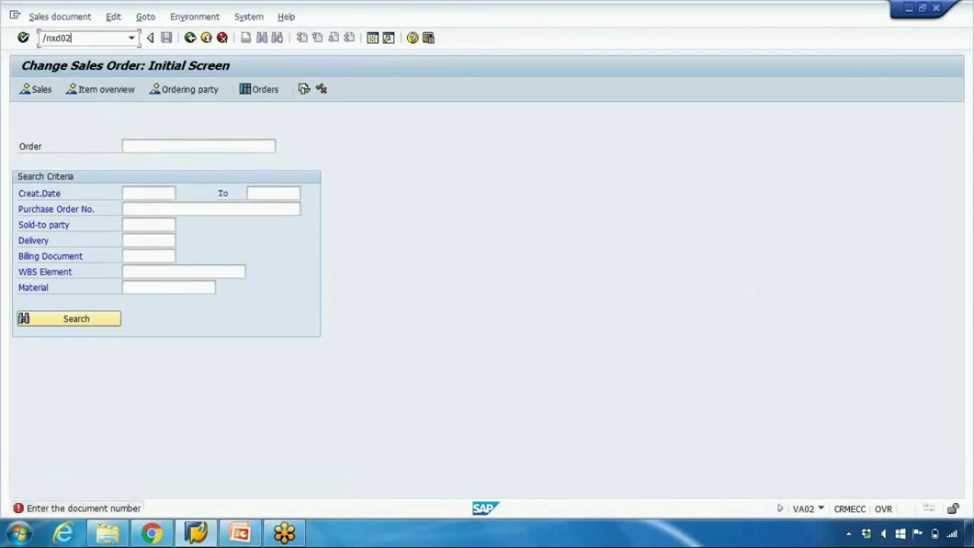
{"action": "key", "text": "Return"}
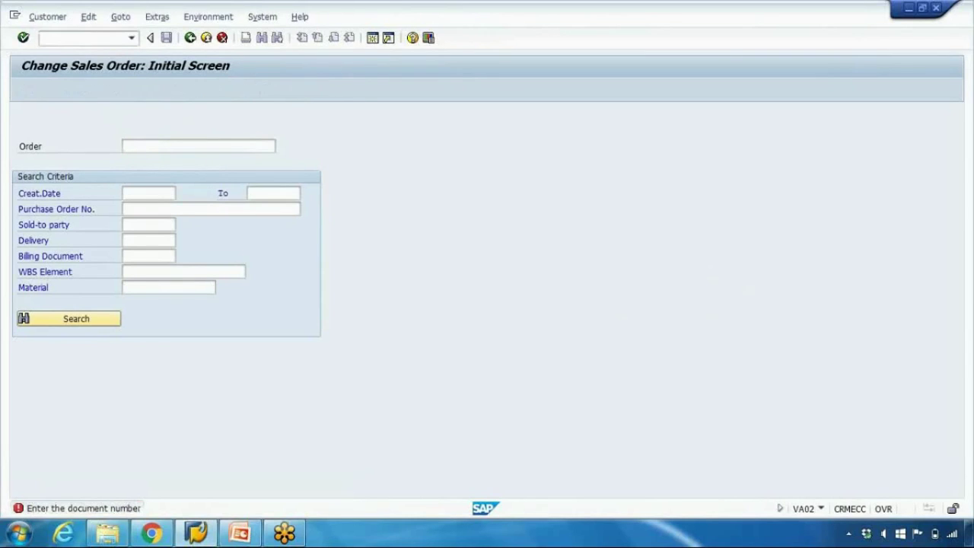
{"action": "left_click", "coordinate": [350, 114]}
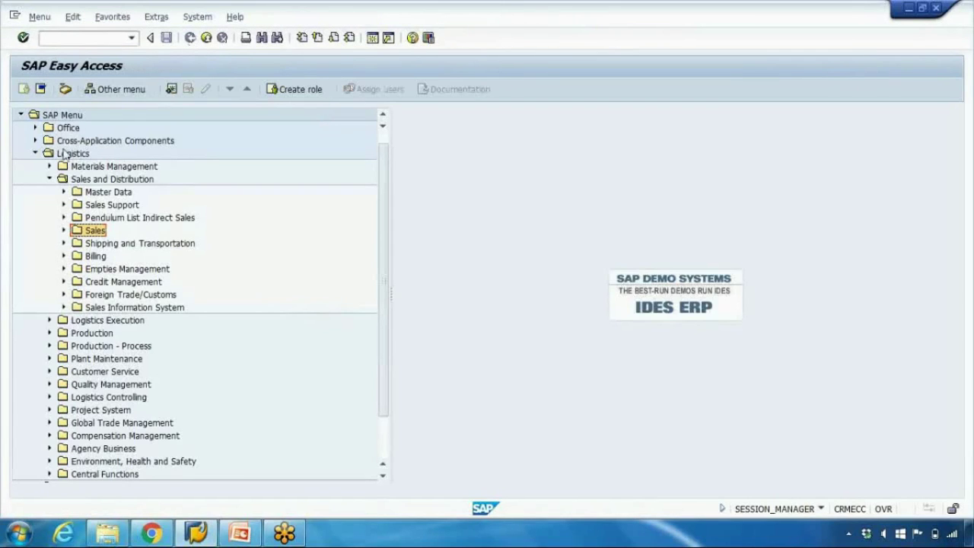
Step: Enter the prefix /n as a command without running it, and switch to the SAP Navigation slide in PowerPoint
{"action": "left_click", "coordinate": [83, 43]}
{"action": "type", "text": "/n"}
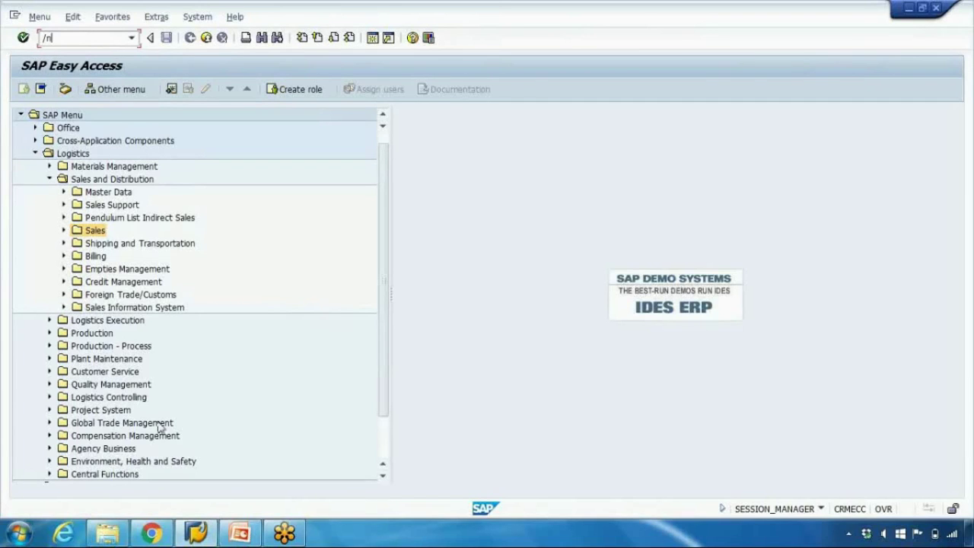
{"action": "left_click", "coordinate": [256, 538]}
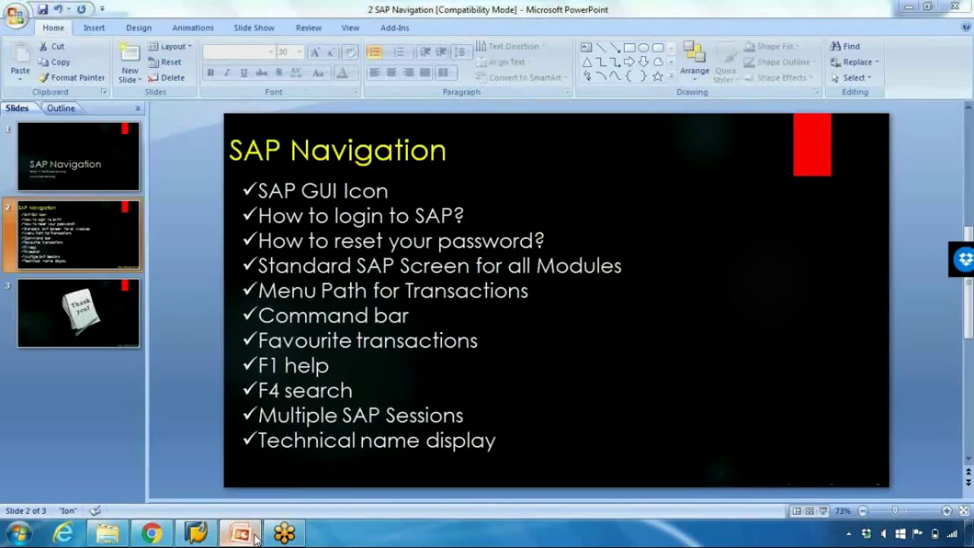
Step: Switch back to SAP Easy Access, collapse the Sales and Distribution folder and select the Favorites folder
{"action": "left_click", "coordinate": [256, 537]}
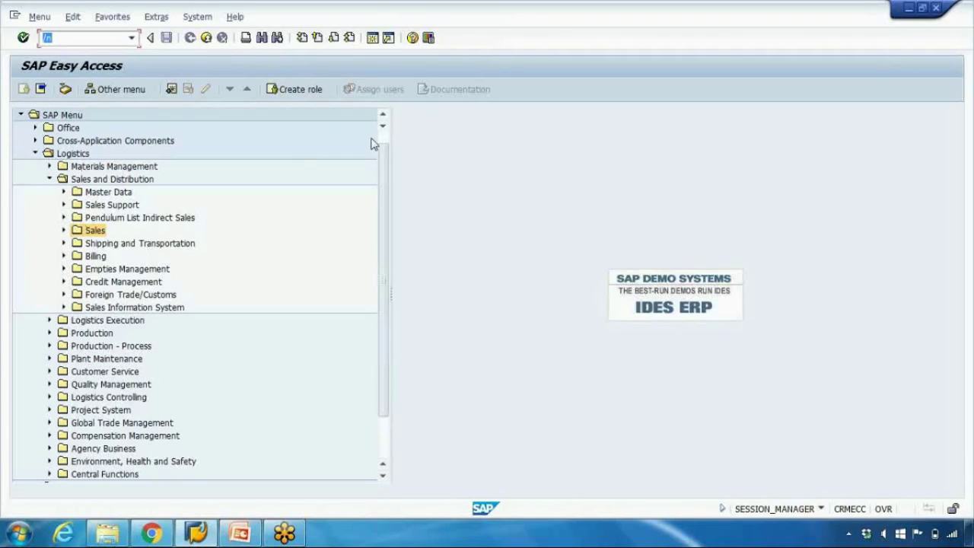
{"action": "left_click", "coordinate": [383, 114]}
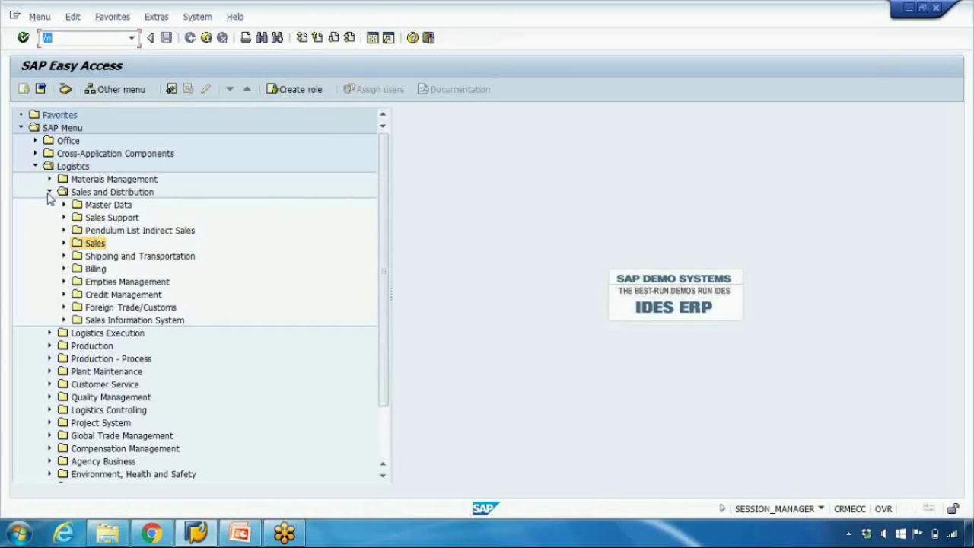
{"action": "left_click", "coordinate": [49, 193]}
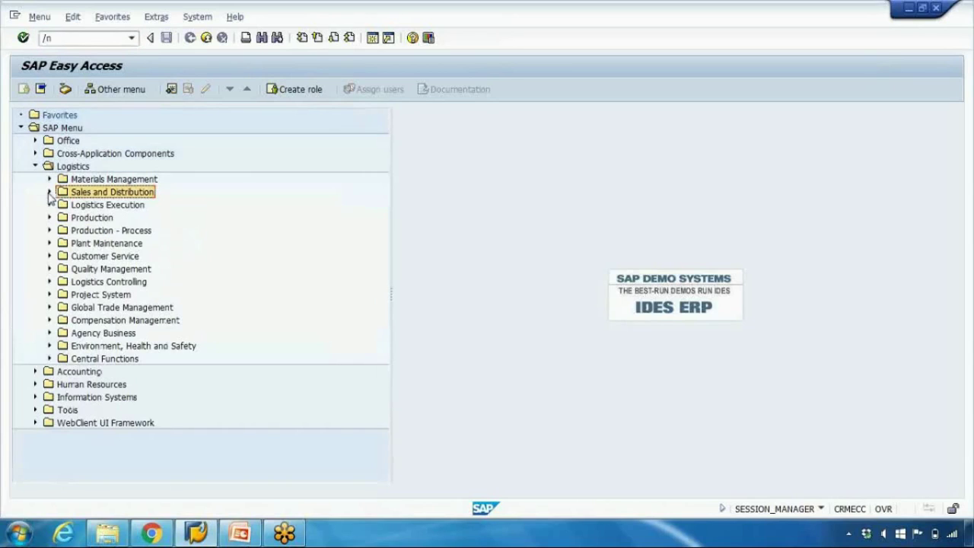
{"action": "left_click", "coordinate": [50, 116]}
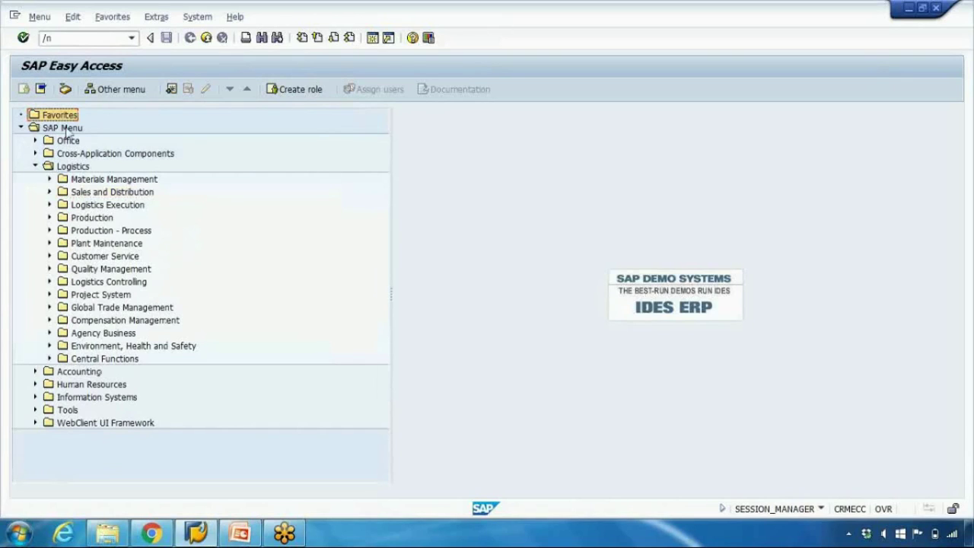
Step: Browse the menu path Logistics, Sales and Distribution, Master Data, Business Partner down to Sales Prospect, and collapse Sales and Distribution again
{"action": "left_click", "coordinate": [35, 166]}
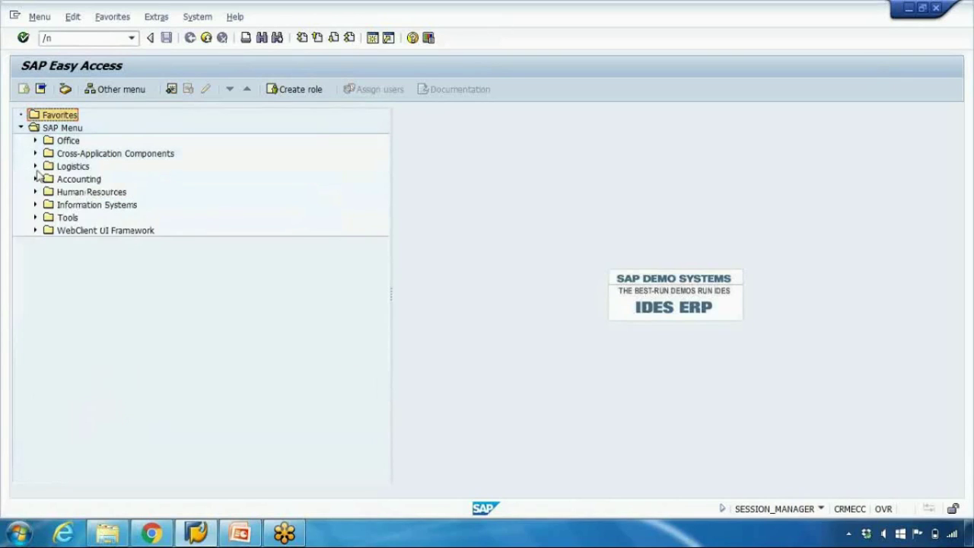
{"action": "left_click", "coordinate": [35, 165]}
{"action": "left_click", "coordinate": [49, 192]}
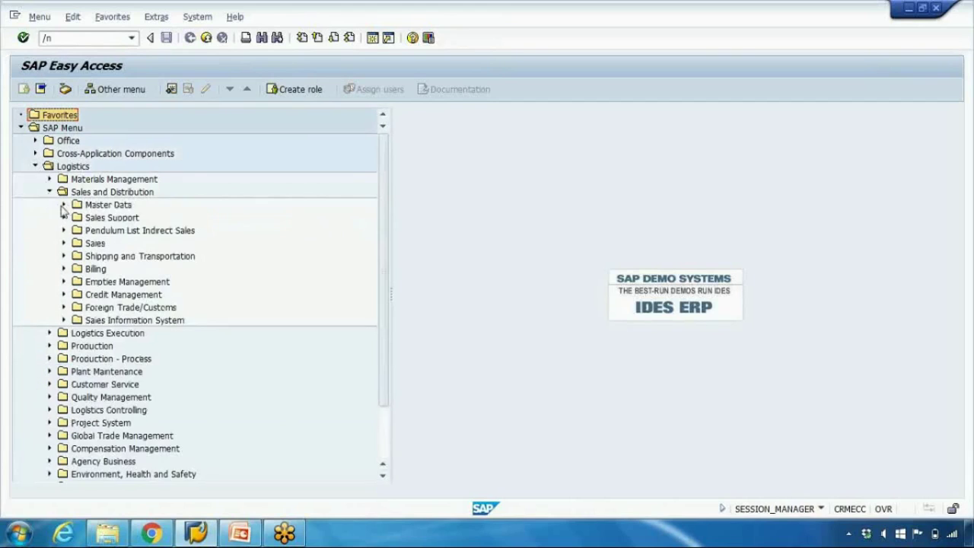
{"action": "left_click", "coordinate": [63, 205]}
{"action": "left_click", "coordinate": [77, 217]}
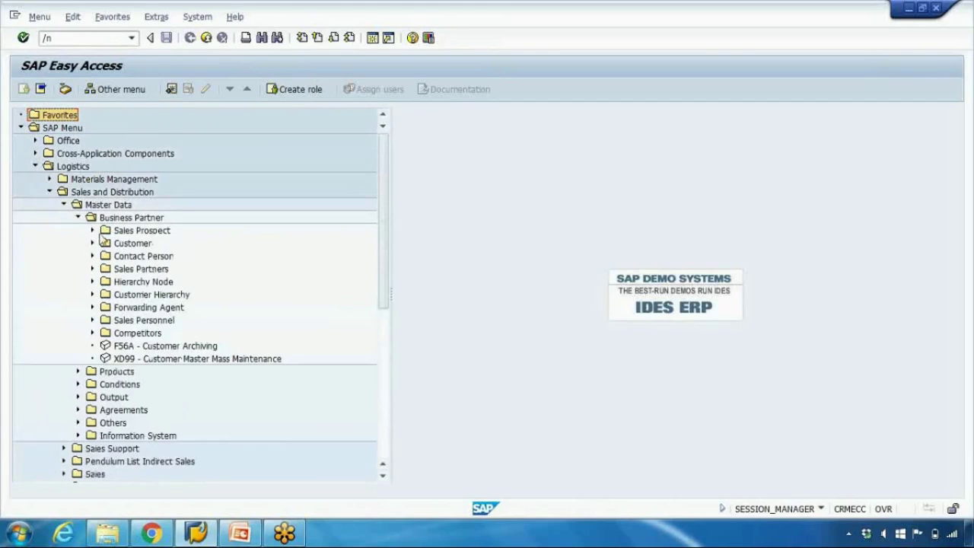
{"action": "left_click", "coordinate": [92, 230]}
{"action": "left_click", "coordinate": [50, 191]}
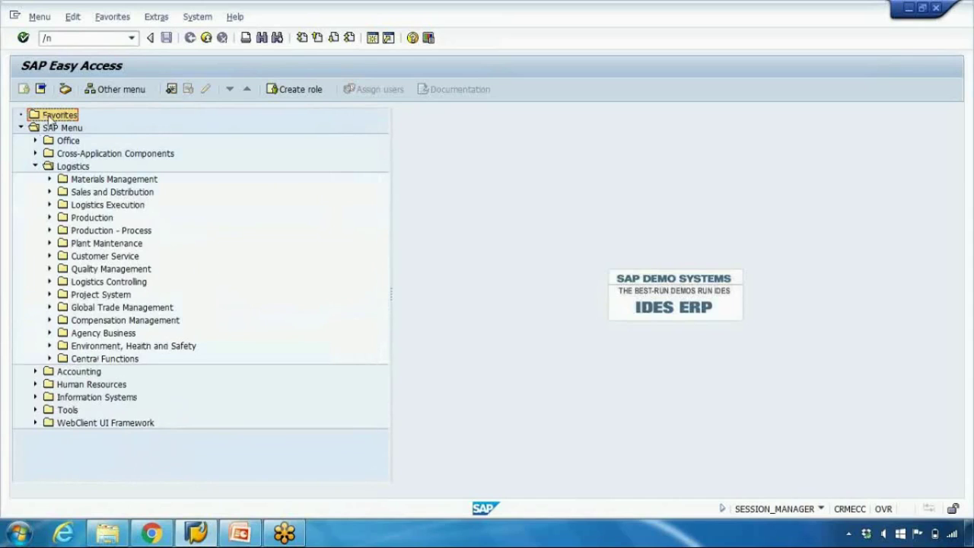
Step: Insert the transaction va02 into the Favorites folder
{"action": "right_click", "coordinate": [49, 118]}
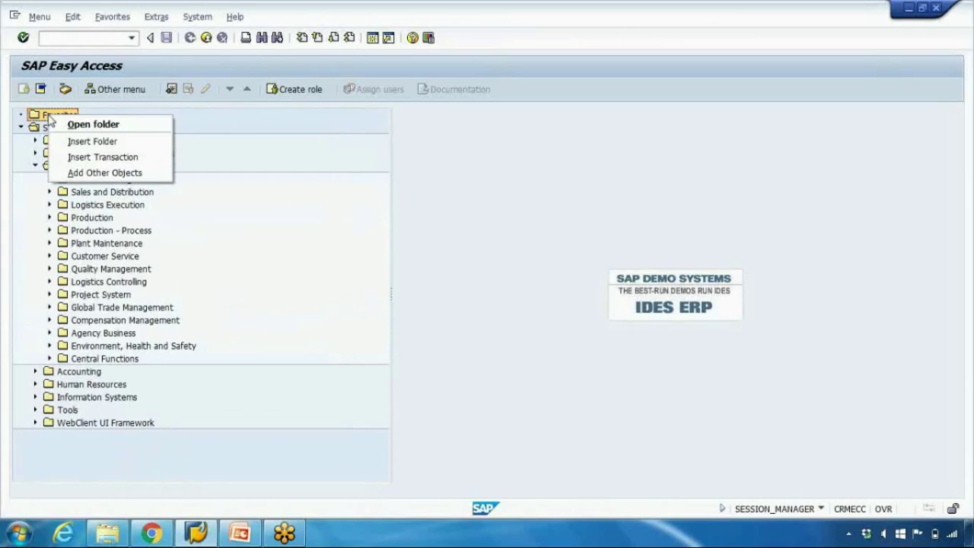
{"action": "left_click", "coordinate": [98, 158]}
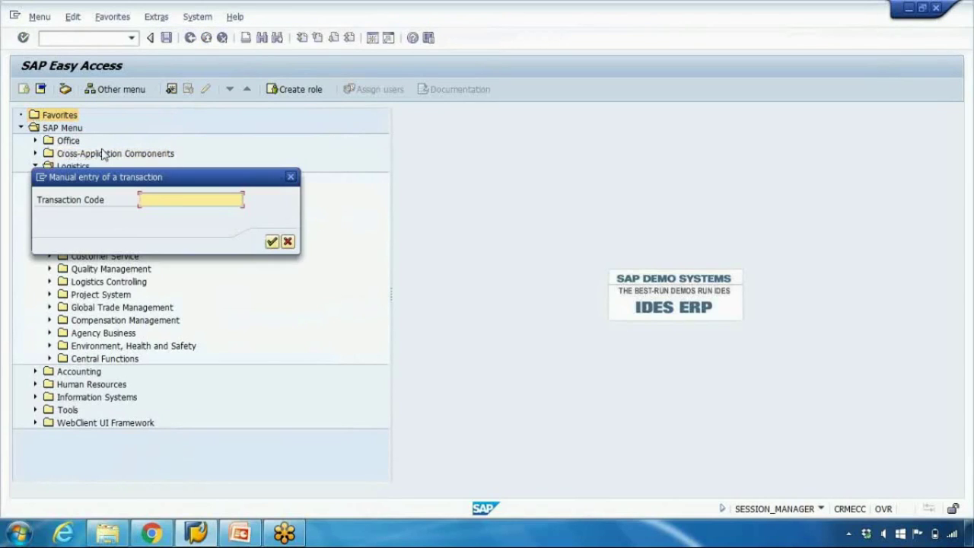
{"action": "type", "text": "va02"}
{"action": "left_click", "coordinate": [271, 241]}
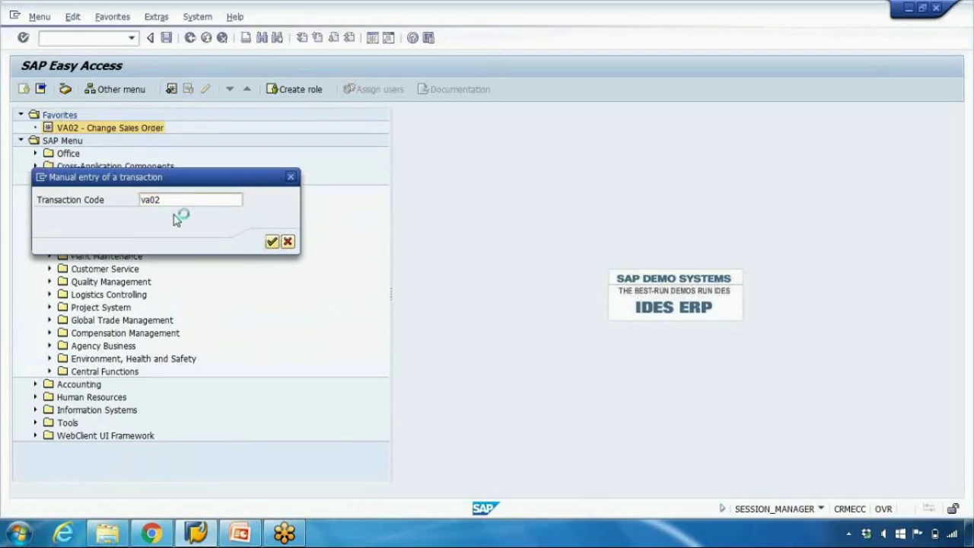
Step: Create a folder named Sales Order in Favorites
{"action": "left_click", "coordinate": [61, 115]}
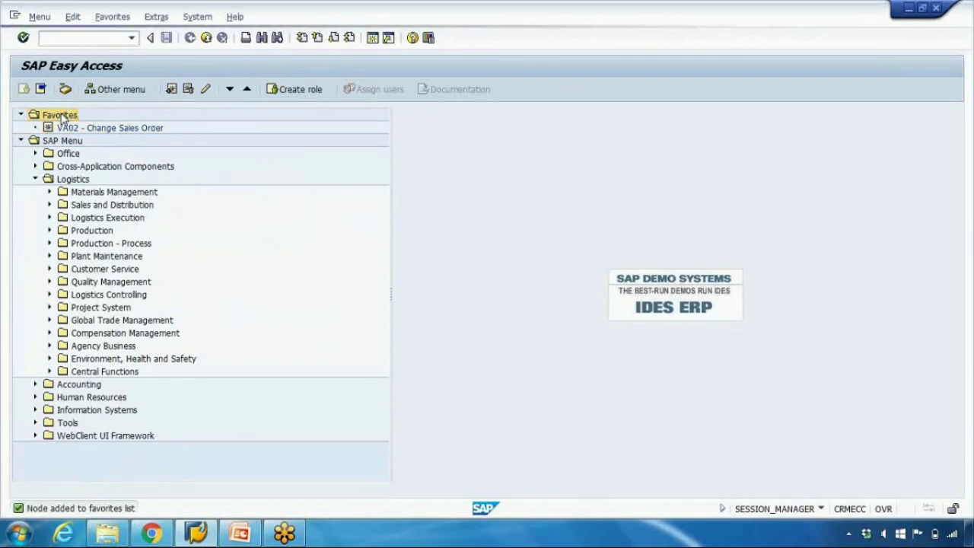
{"action": "right_click", "coordinate": [62, 118]}
{"action": "left_click", "coordinate": [105, 155]}
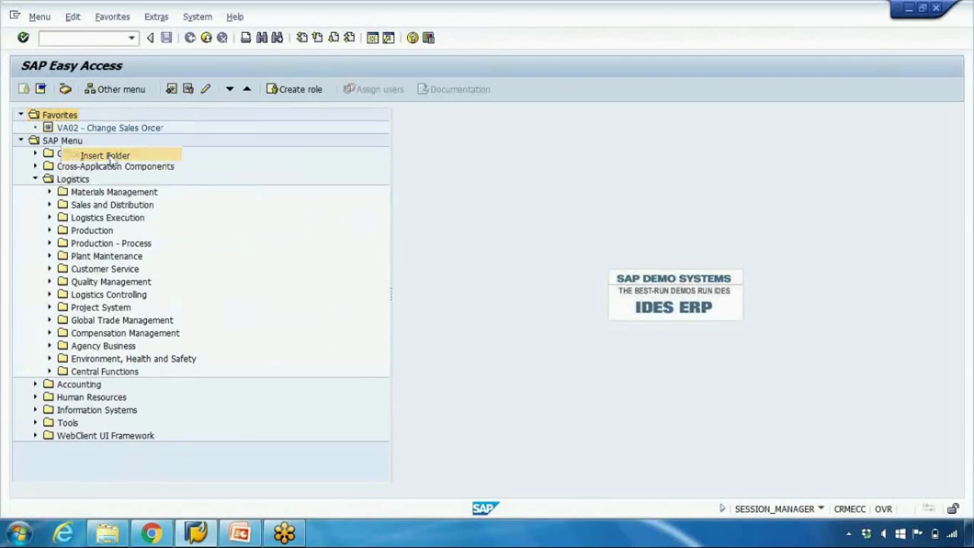
{"action": "type", "text": "Sales Order"}
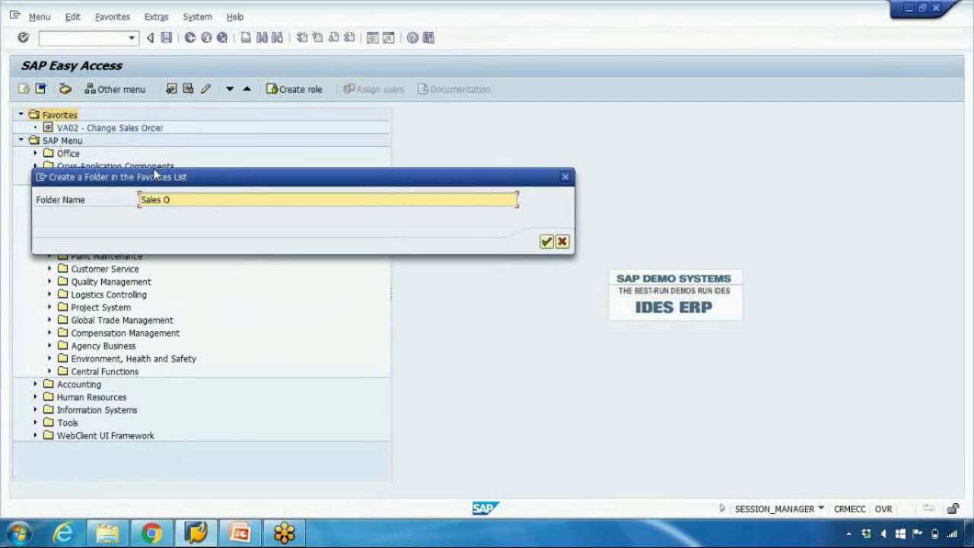
{"action": "key", "text": "Return"}
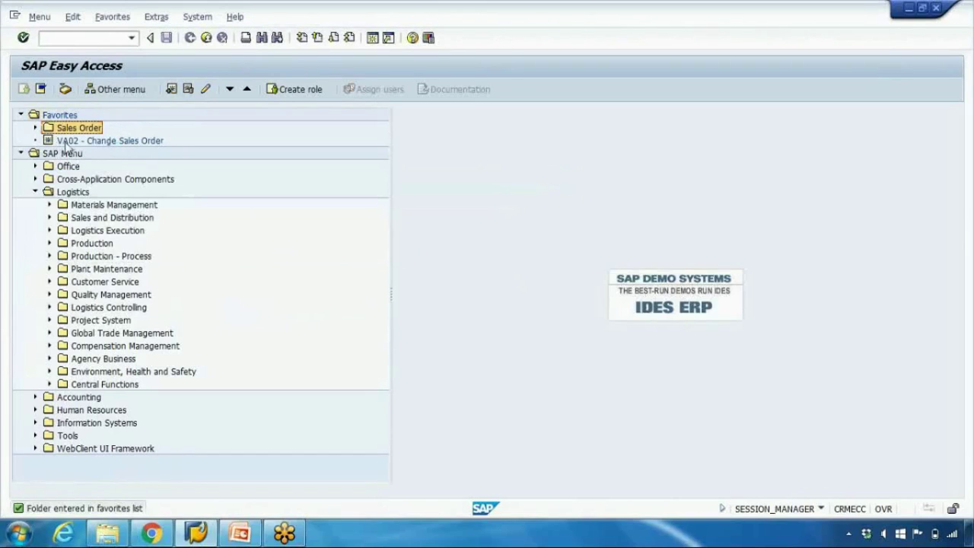
Step: Move the VA02 favorite into the Sales Order folder, and collapse and re-expand the folder to check its contents
{"action": "left_click", "coordinate": [66, 142]}
{"action": "left_click_drag", "start_coordinate": [67, 146], "coordinate": [71, 129]}
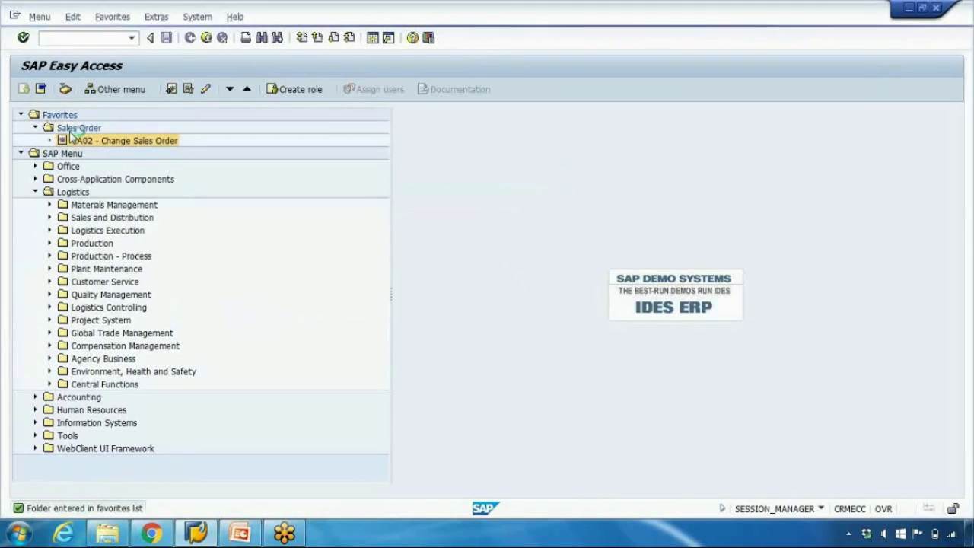
{"action": "left_click", "coordinate": [35, 127]}
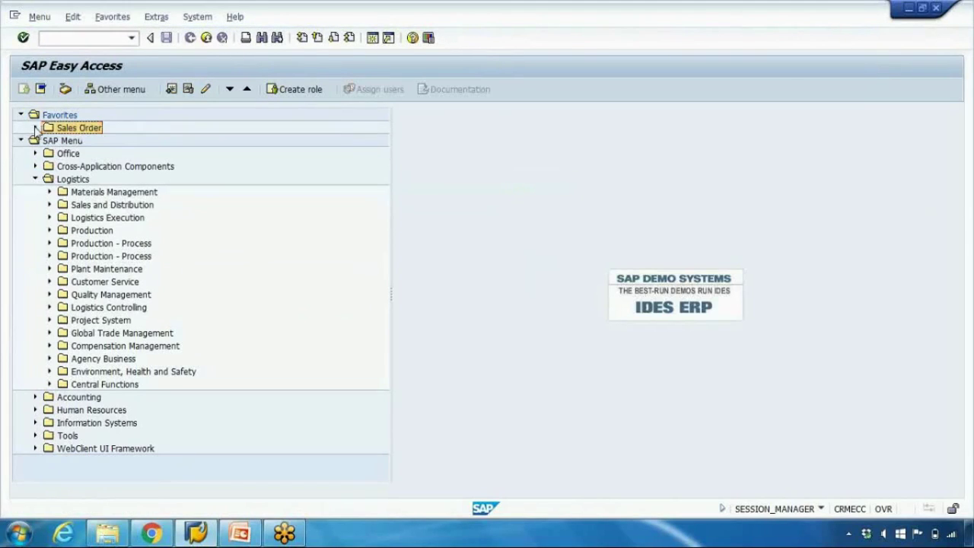
{"action": "left_click", "coordinate": [35, 127]}
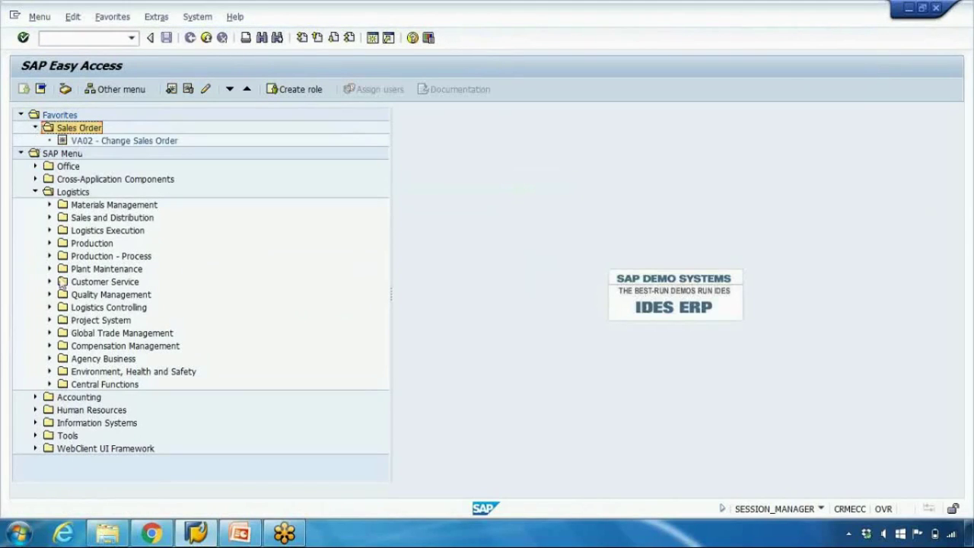
Step: Add VA01 - Create from Logistics, Sales and Distribution, Sales, Order to the Sales Order favorites folder, and collapse the Logistics and Sales Order folders
{"action": "left_click", "coordinate": [50, 218]}
{"action": "scroll", "coordinate": [51, 224], "scroll_direction": "up", "scroll_amount": 3}
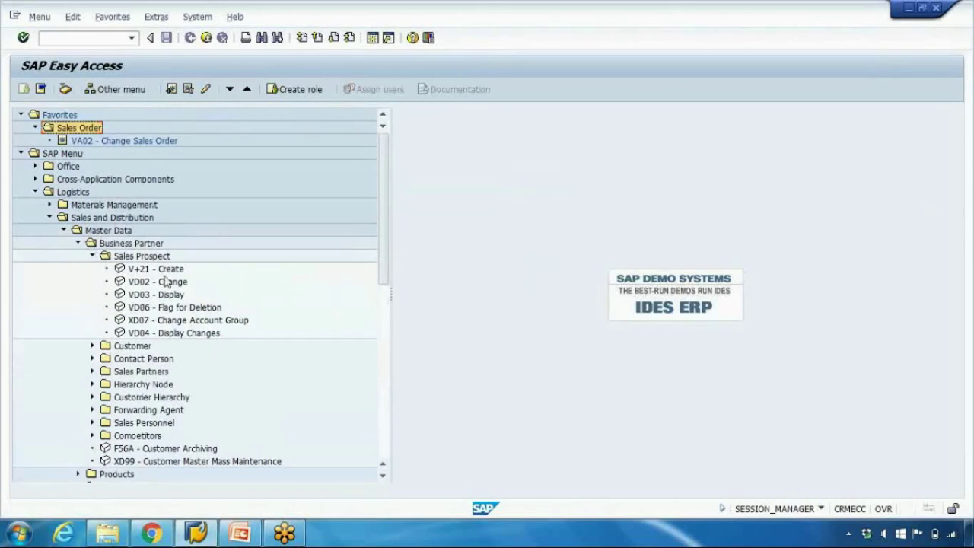
{"action": "left_click", "coordinate": [92, 257]}
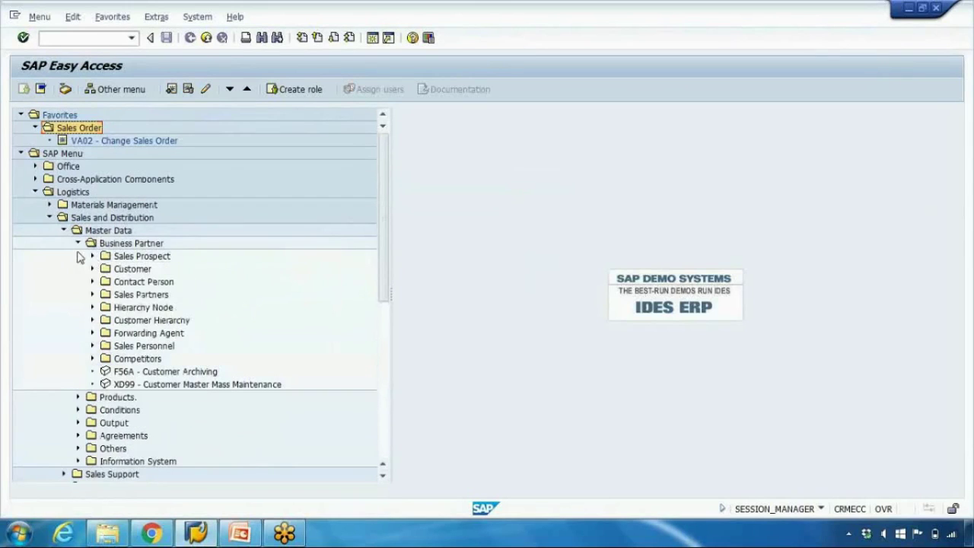
{"action": "left_click", "coordinate": [77, 243]}
{"action": "left_click", "coordinate": [64, 229]}
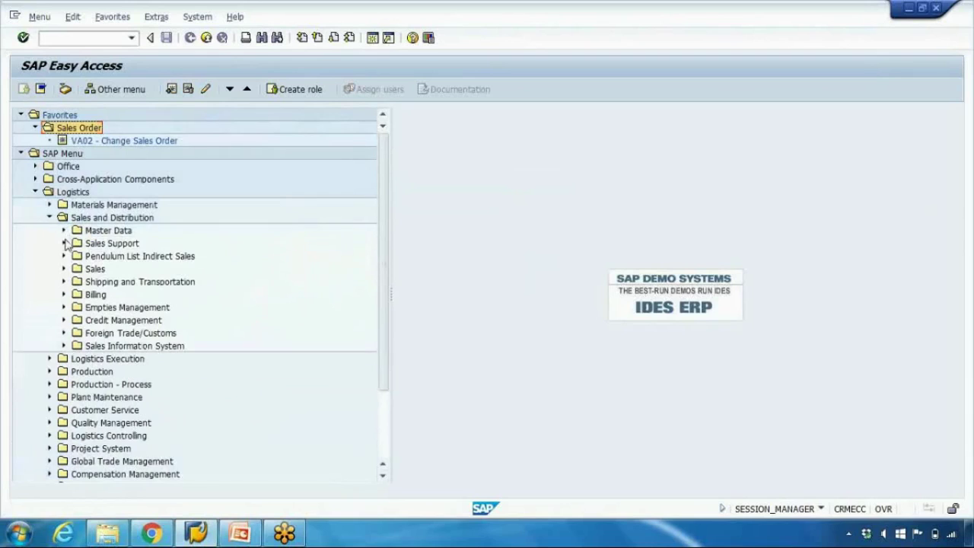
{"action": "left_click", "coordinate": [64, 268]}
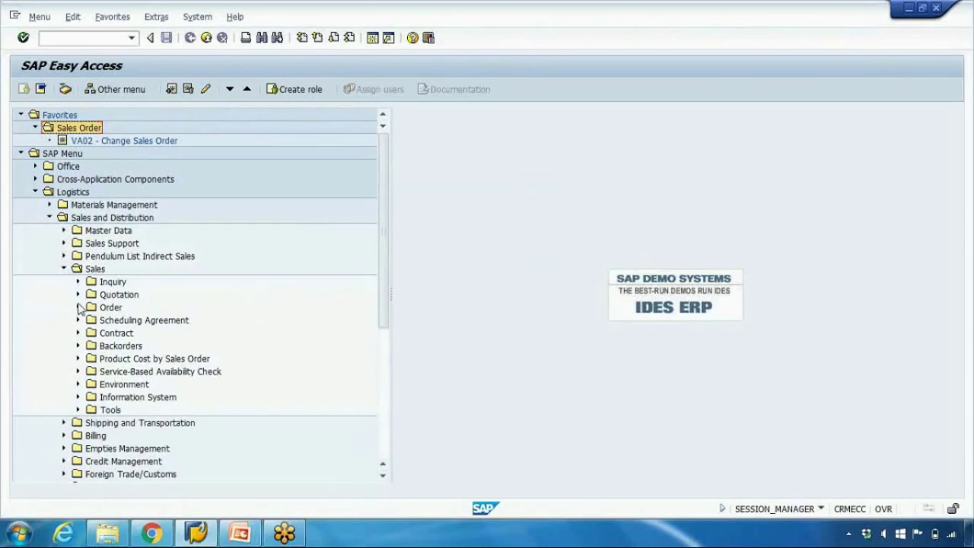
{"action": "left_click", "coordinate": [78, 306]}
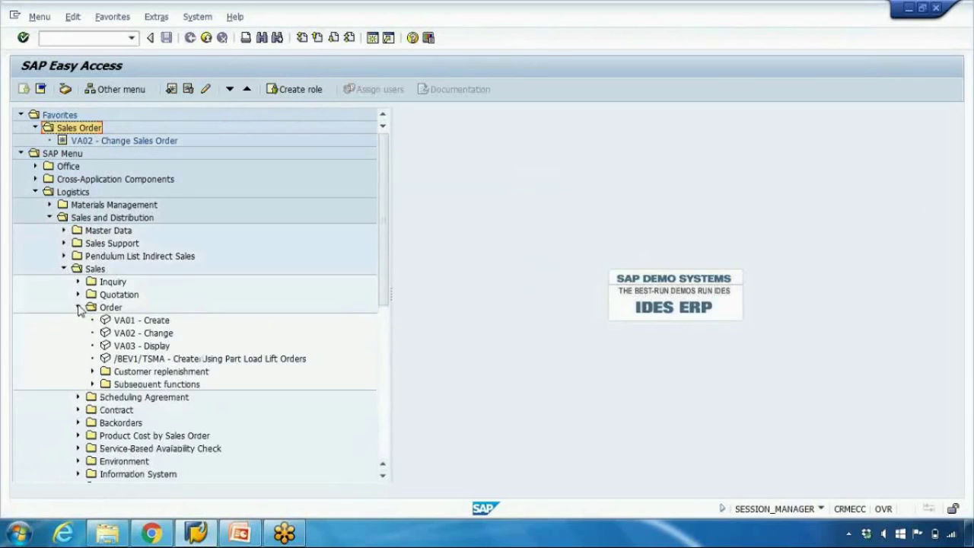
{"action": "left_click", "coordinate": [139, 322]}
{"action": "left_click_drag", "start_coordinate": [139, 323], "coordinate": [99, 140]}
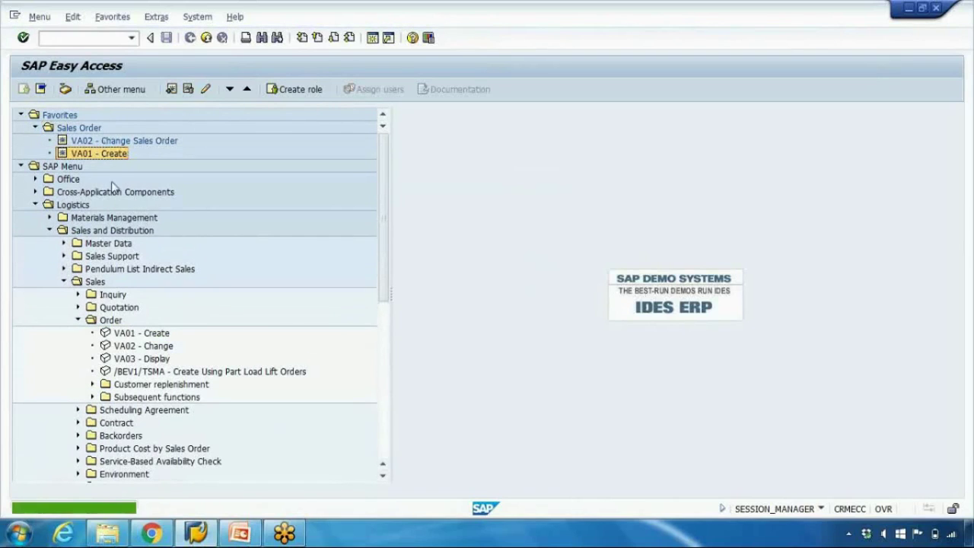
{"action": "left_click", "coordinate": [35, 204]}
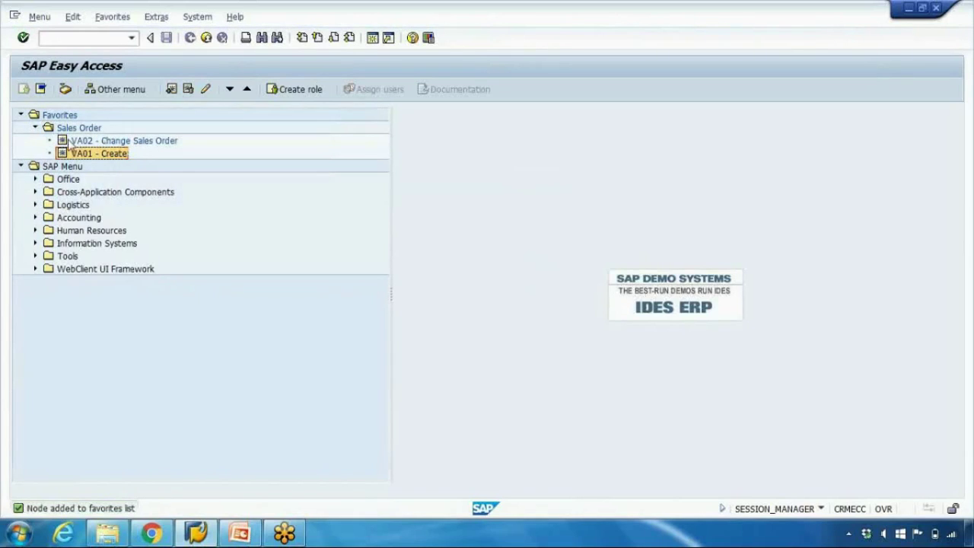
{"action": "left_click", "coordinate": [35, 127]}
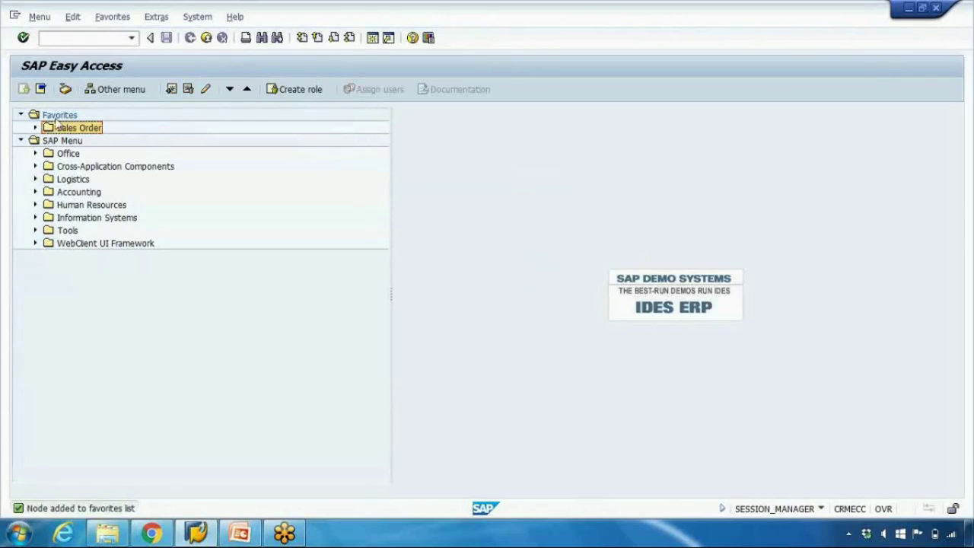
Step: Create a second folder named Customer Master in Favorites
{"action": "left_click", "coordinate": [56, 118]}
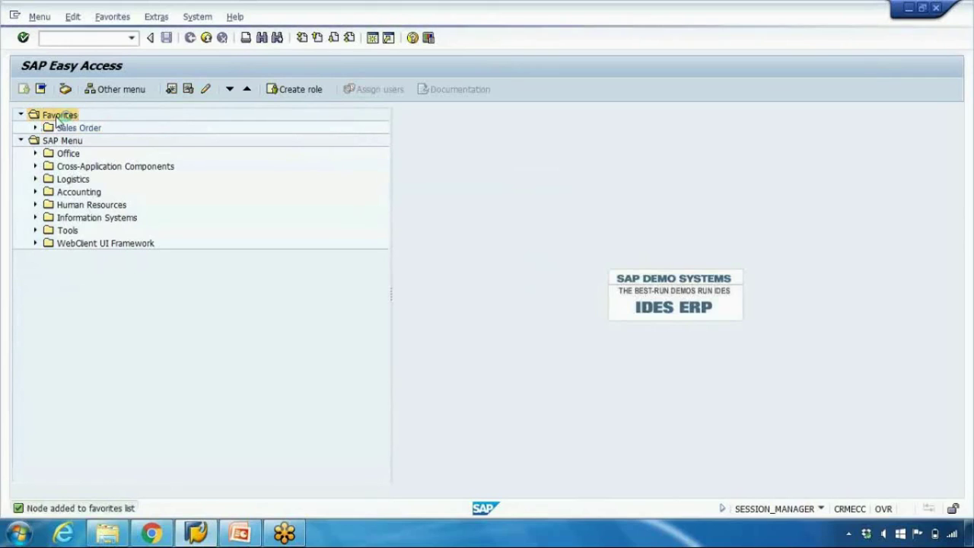
{"action": "right_click", "coordinate": [56, 118]}
{"action": "left_click", "coordinate": [97, 159]}
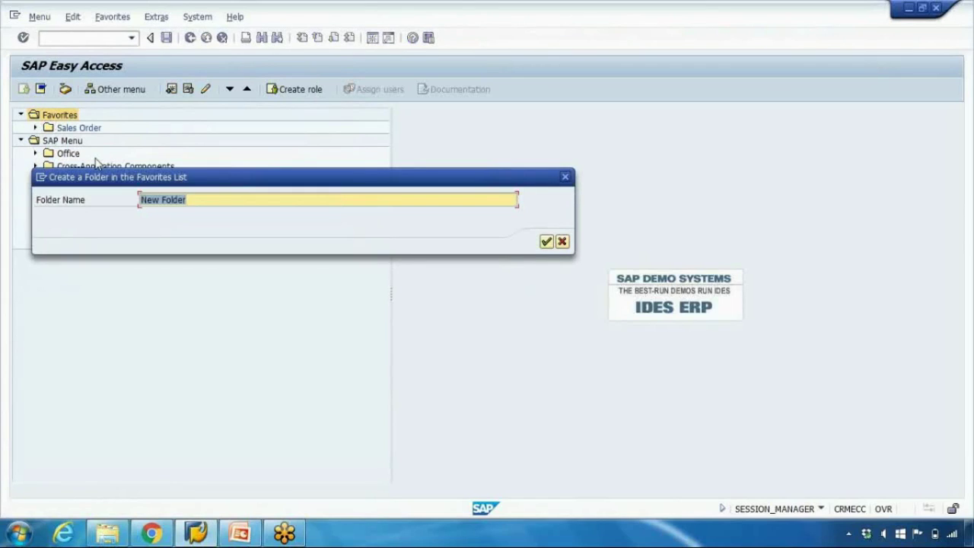
{"action": "type", "text": "Customer Master"}
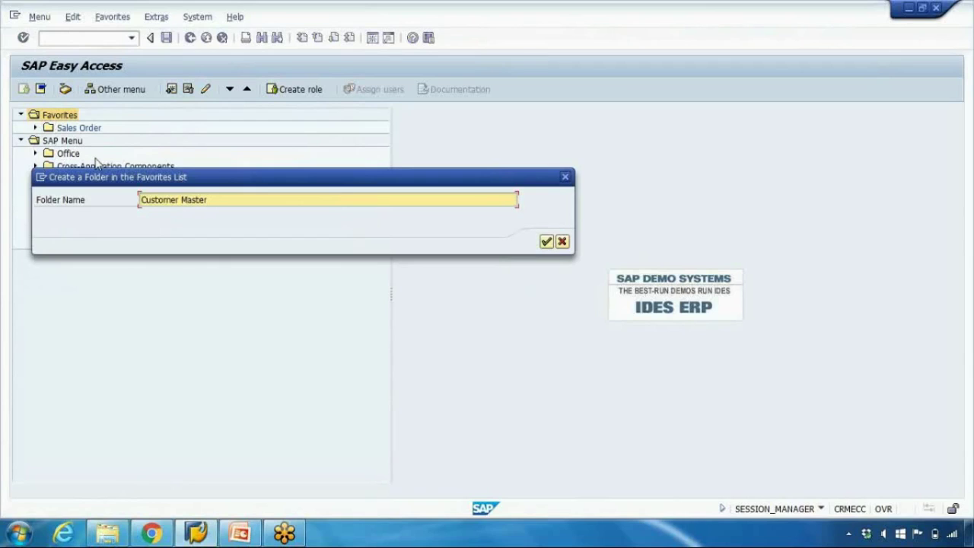
{"action": "left_click", "coordinate": [547, 242]}
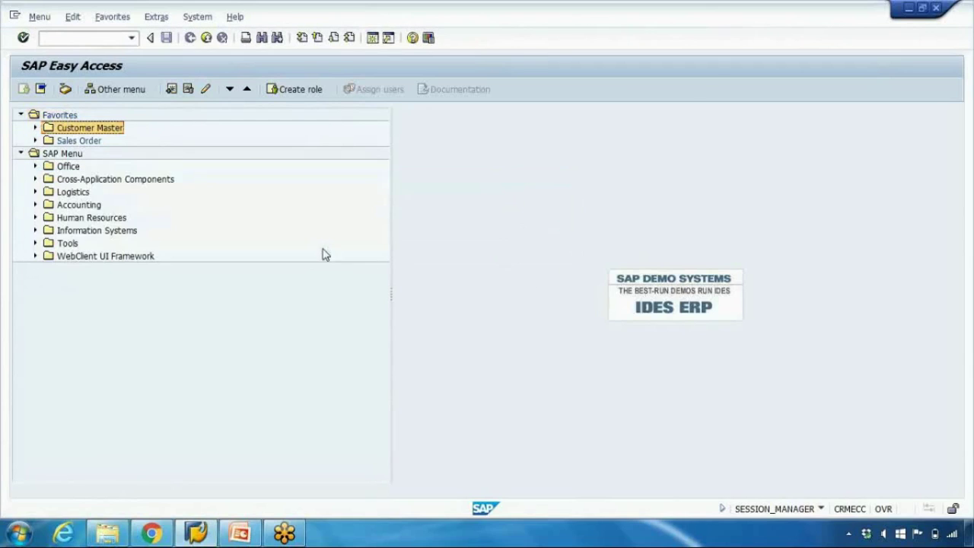
Step: Insert the transaction xd01 into the Customer Master favorites folder, and leave that folder expanded
{"action": "double_click", "coordinate": [50, 131]}
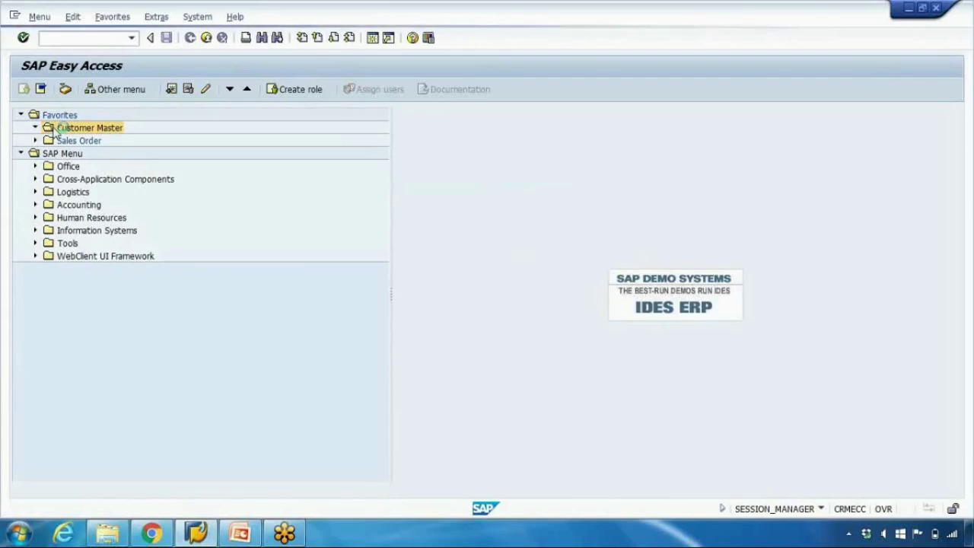
{"action": "right_click", "coordinate": [55, 133]}
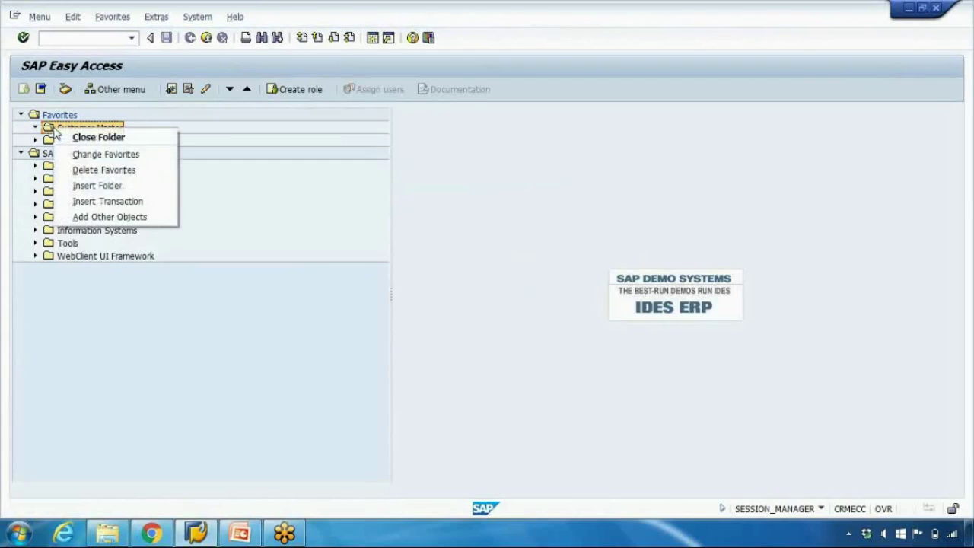
{"action": "left_click", "coordinate": [99, 201]}
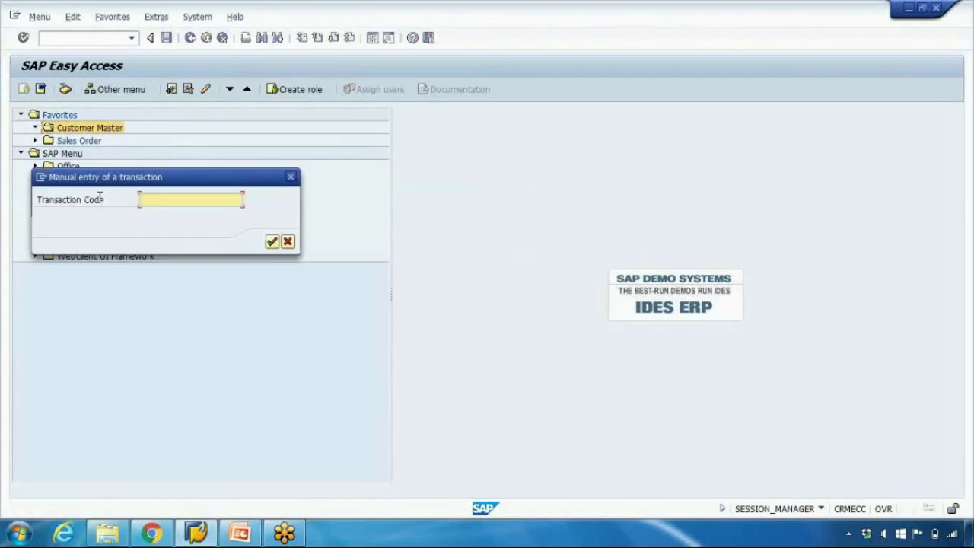
{"action": "type", "text": "x"}
{"action": "left_click", "coordinate": [271, 241]}
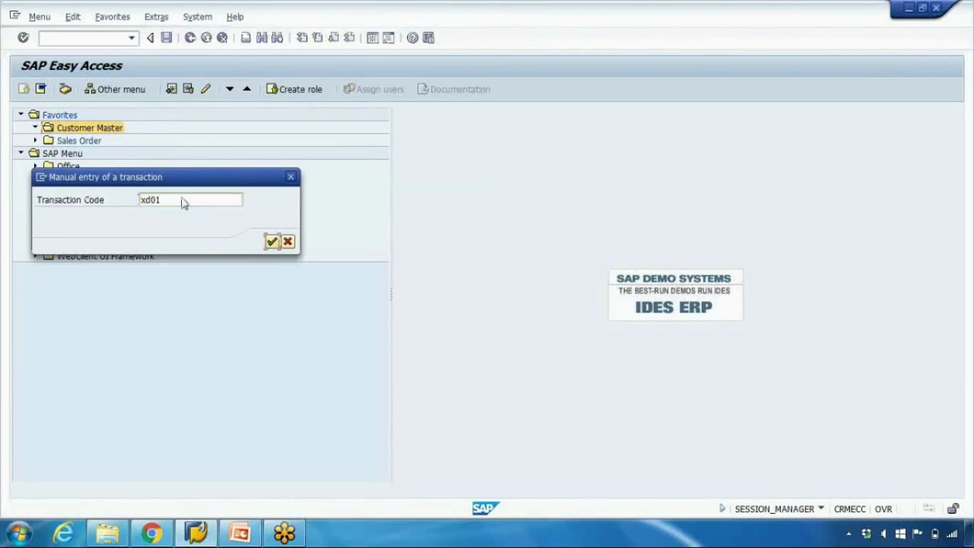
{"action": "left_click", "coordinate": [35, 128]}
{"action": "left_click", "coordinate": [35, 128]}
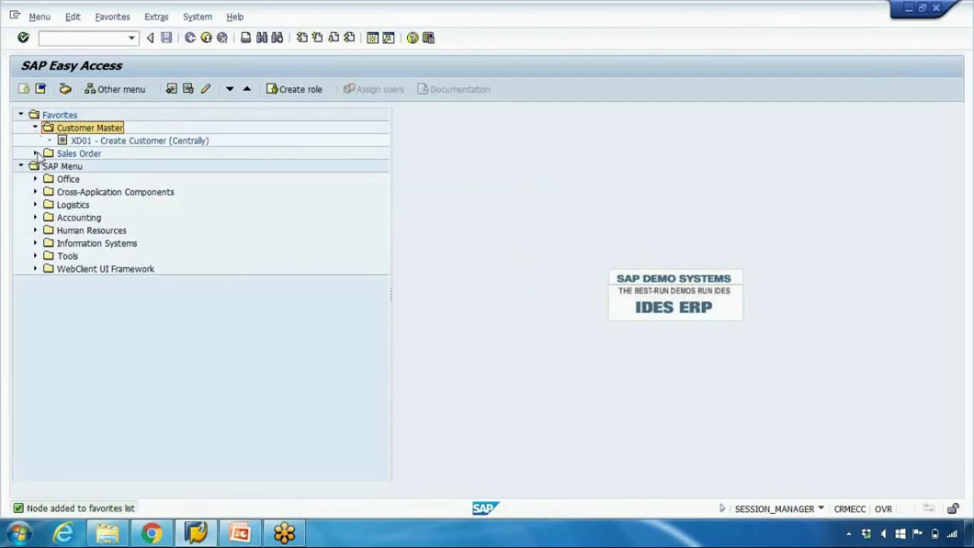
Step: Check the Sales Order and Customer Master favorites folders, then open XD01 from Customer Master and close its initial screen
{"action": "left_click", "coordinate": [35, 153]}
{"action": "left_click", "coordinate": [35, 153]}
{"action": "left_click", "coordinate": [35, 128]}
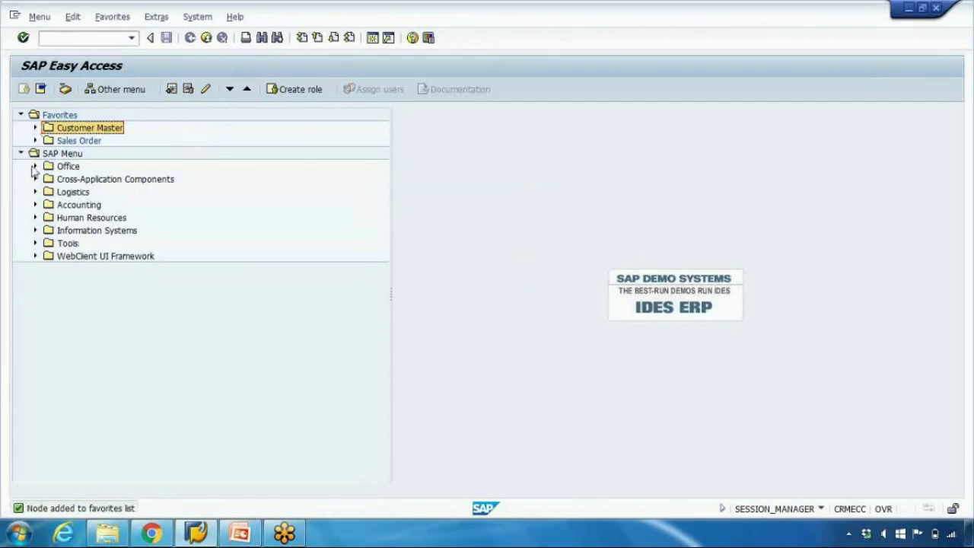
{"action": "left_click", "coordinate": [35, 128]}
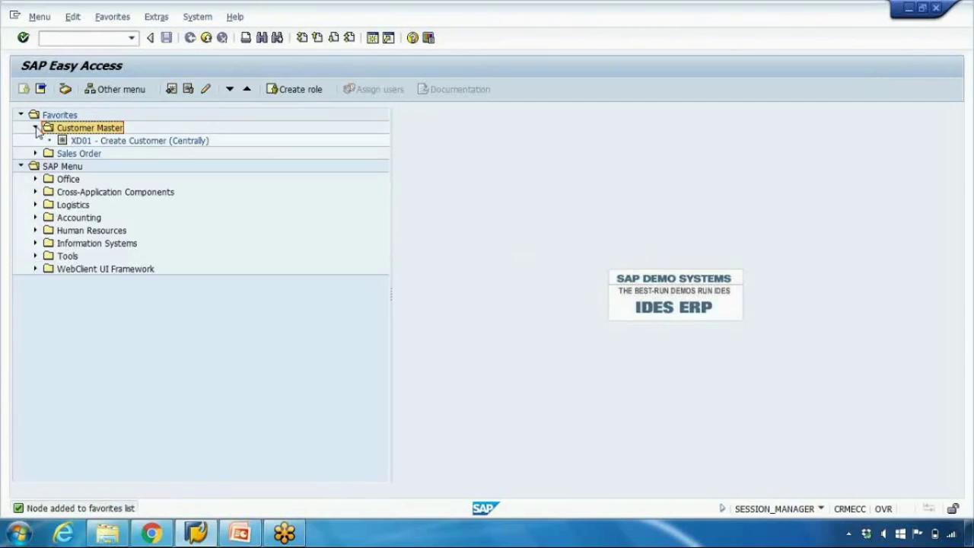
{"action": "left_click", "coordinate": [79, 142]}
{"action": "double_click", "coordinate": [79, 142]}
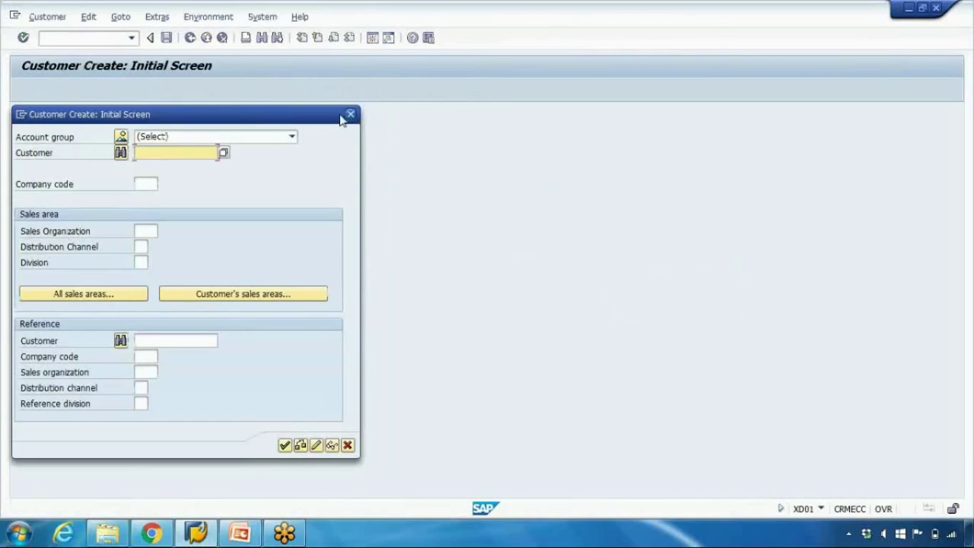
{"action": "left_click", "coordinate": [349, 116]}
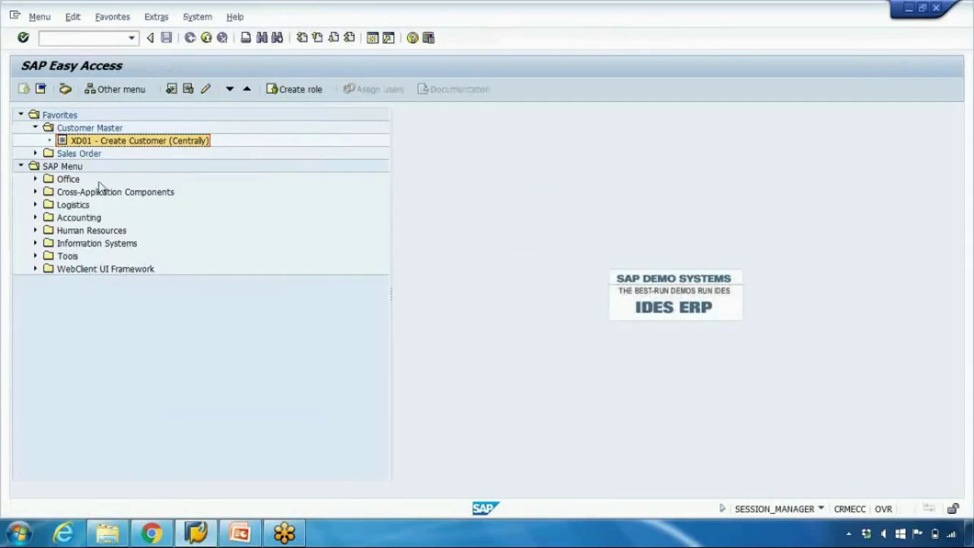
Step: Expand Logistics in the SAP Menu and collapse its Order, Sales, and Sales and Distribution folders
{"action": "left_click", "coordinate": [34, 207]}
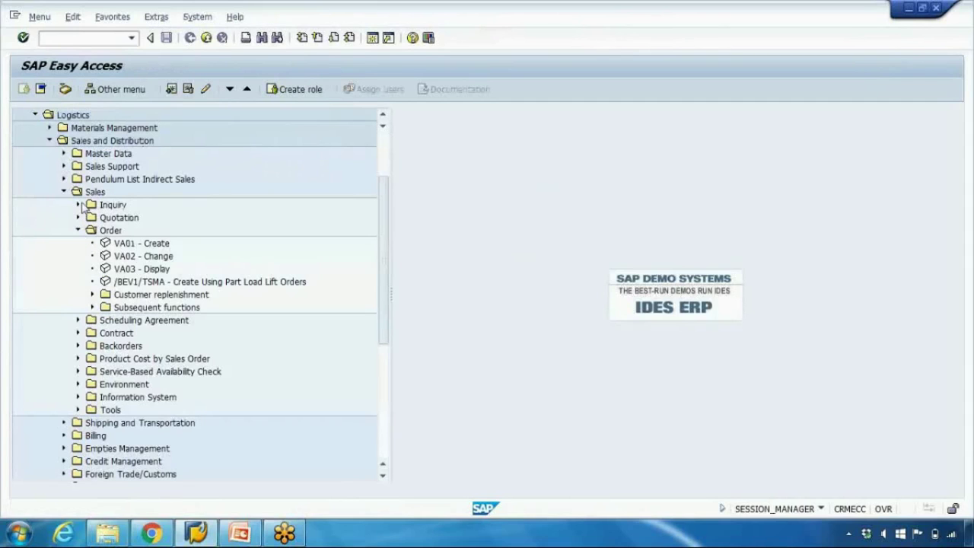
{"action": "left_click", "coordinate": [78, 229]}
{"action": "left_click", "coordinate": [64, 191]}
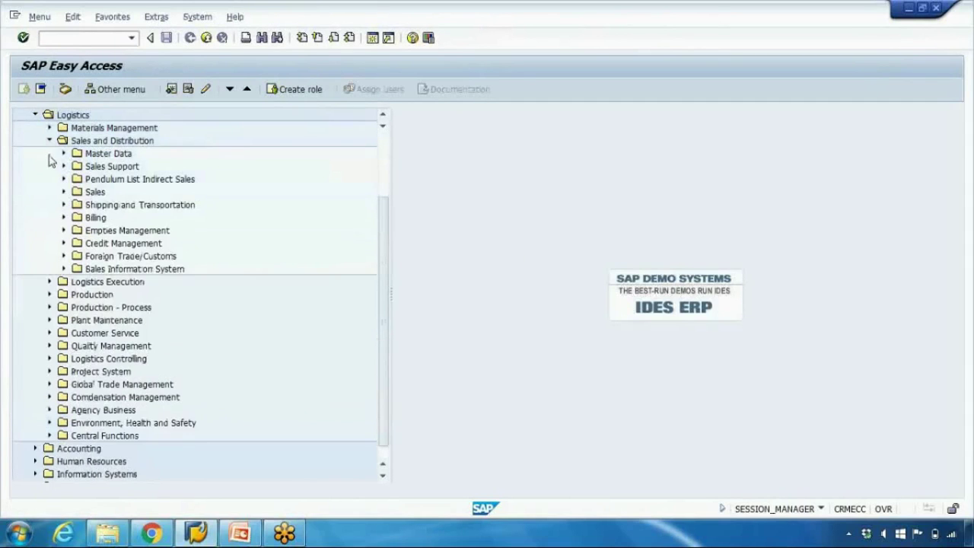
{"action": "left_click", "coordinate": [50, 141]}
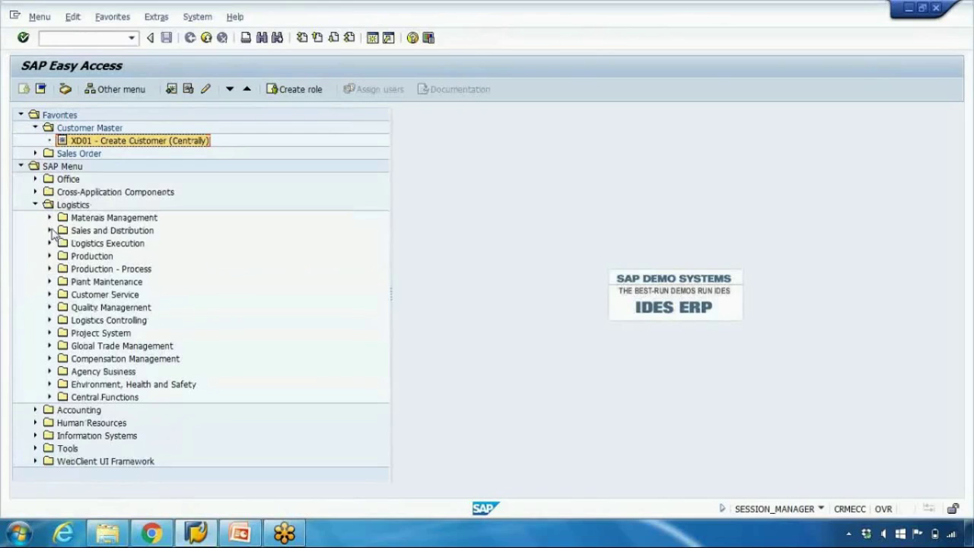
Step: Locate XD01 - Complete under Sales and Distribution, Master Data, Business Partner, Customer, Create, and select it
{"action": "left_click", "coordinate": [50, 230]}
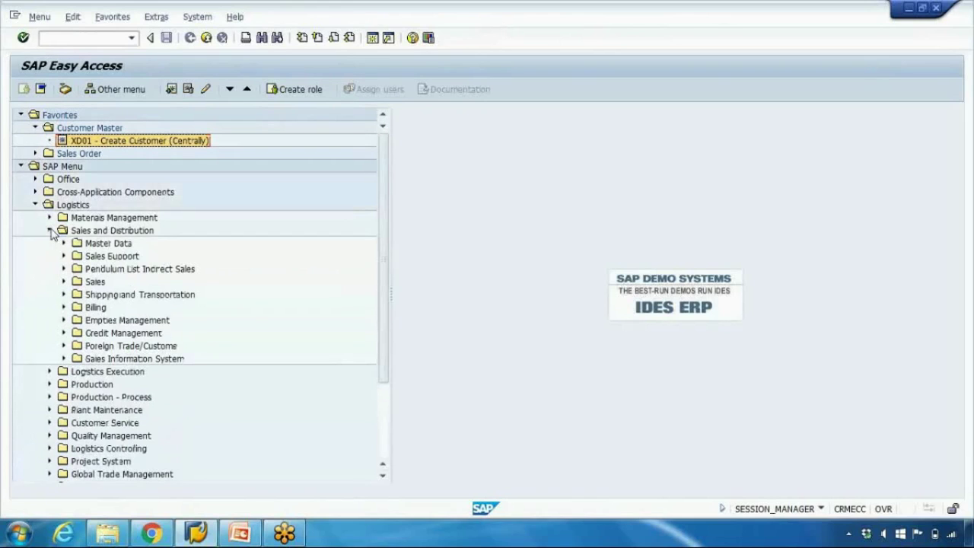
{"action": "left_click", "coordinate": [64, 282]}
{"action": "left_click", "coordinate": [64, 281]}
{"action": "left_click", "coordinate": [64, 243]}
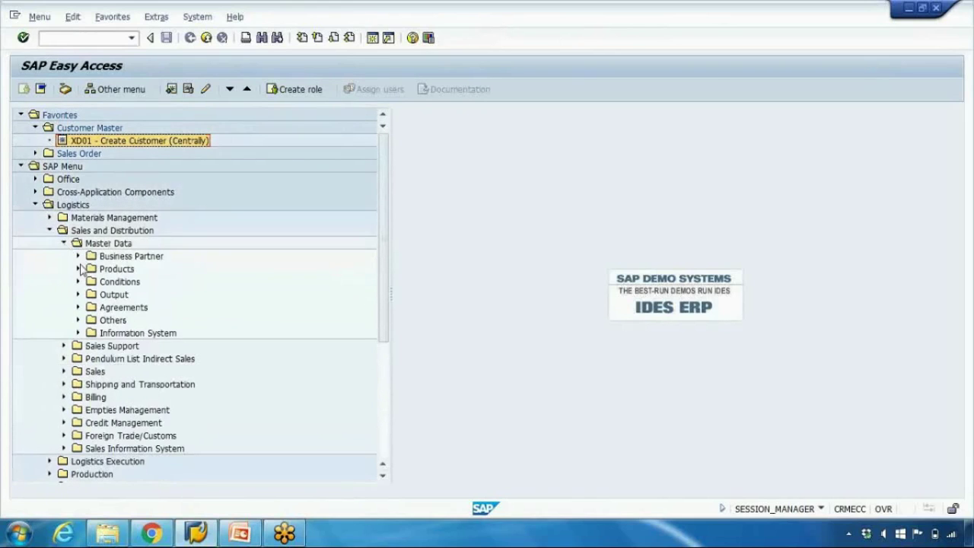
{"action": "left_click", "coordinate": [79, 256]}
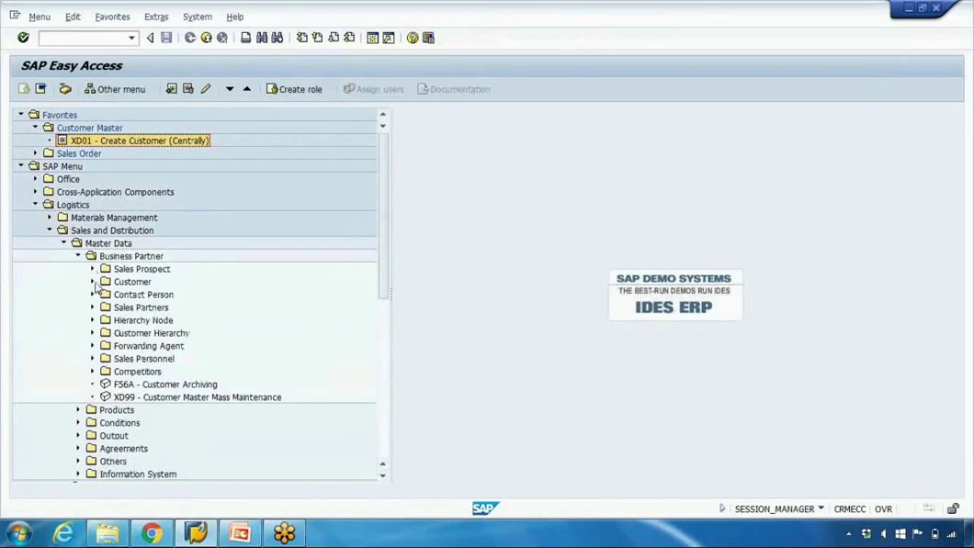
{"action": "left_click", "coordinate": [92, 281]}
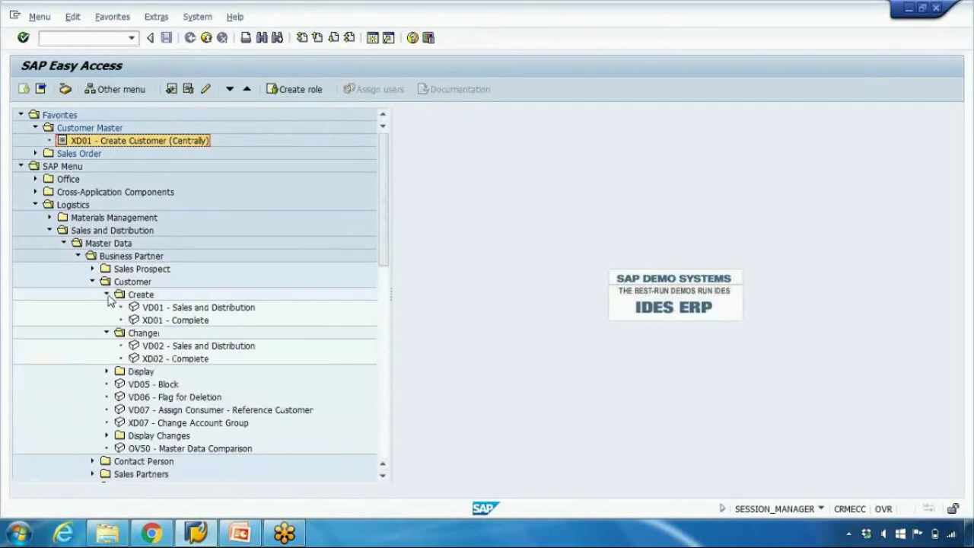
{"action": "left_click", "coordinate": [106, 294]}
{"action": "left_click", "coordinate": [106, 294]}
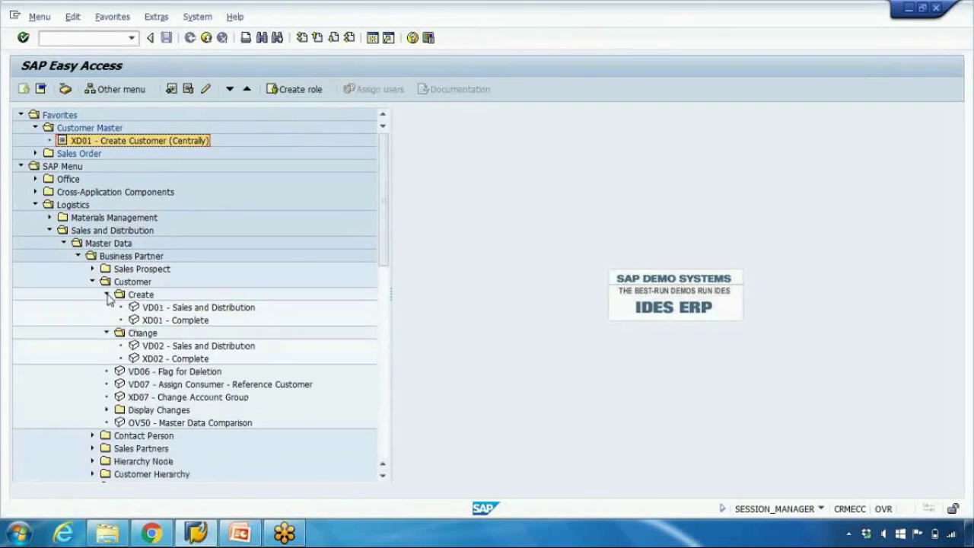
{"action": "left_click", "coordinate": [174, 321]}
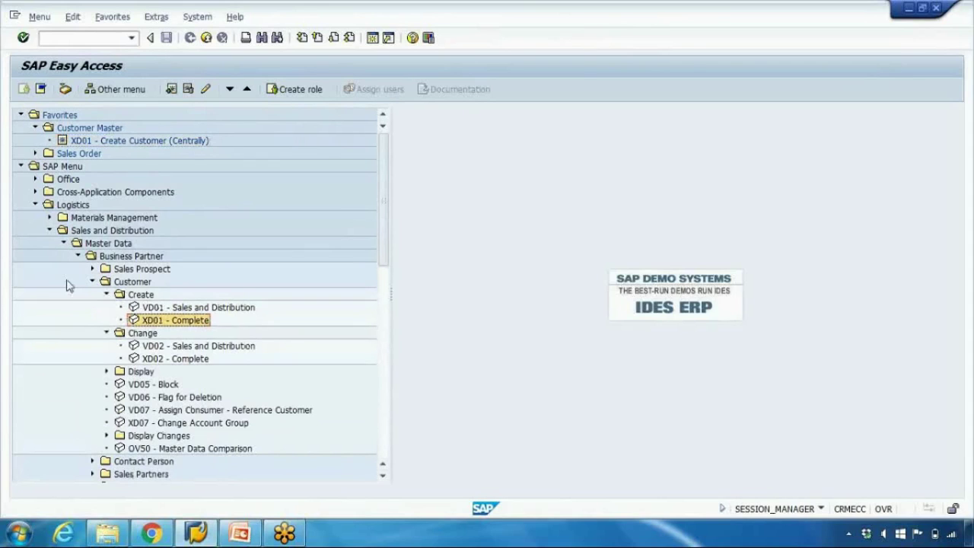
Step: Collapse the menu folders from Create up to Sales and Distribution, and the Customer Master favorites folder
{"action": "left_click", "coordinate": [106, 294]}
{"action": "left_click", "coordinate": [92, 281]}
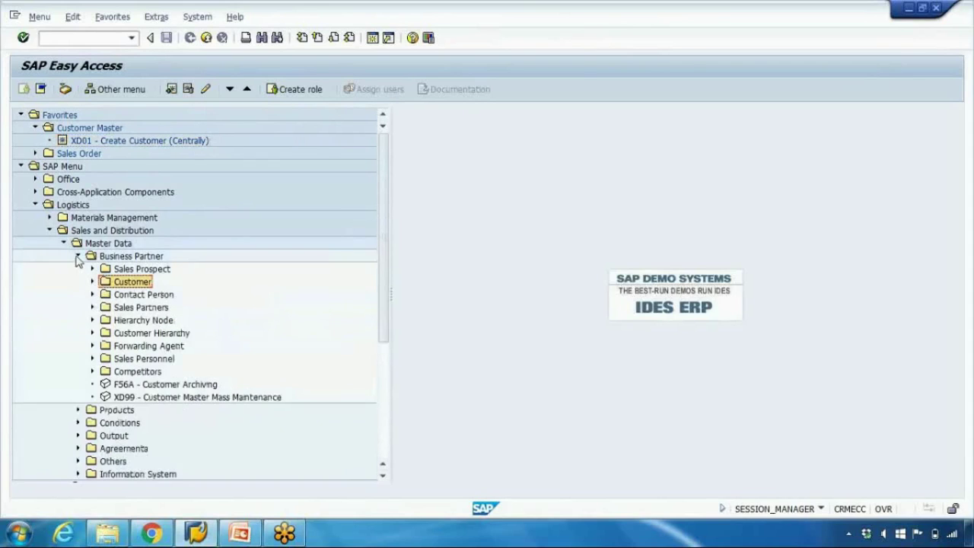
{"action": "left_click", "coordinate": [78, 256]}
{"action": "left_click", "coordinate": [64, 243]}
{"action": "left_click", "coordinate": [50, 230]}
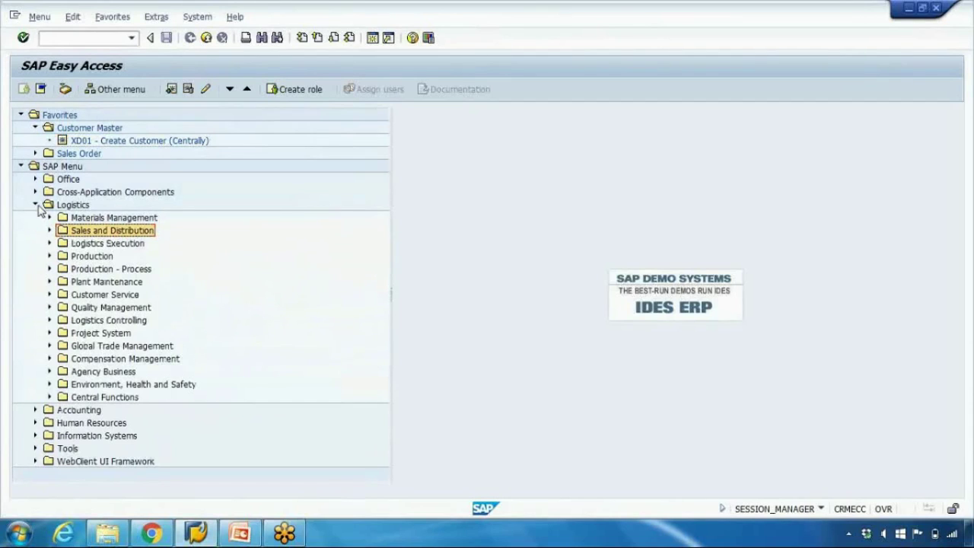
{"action": "left_click", "coordinate": [35, 128]}
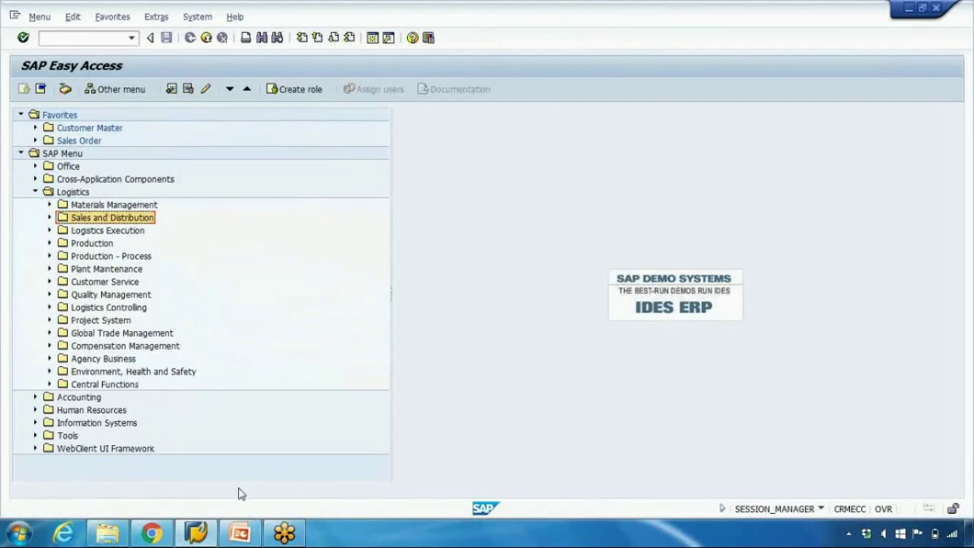
Step: Check the topic list in PowerPoint, return to SAP and start transaction VD02
{"action": "left_click", "coordinate": [241, 532]}
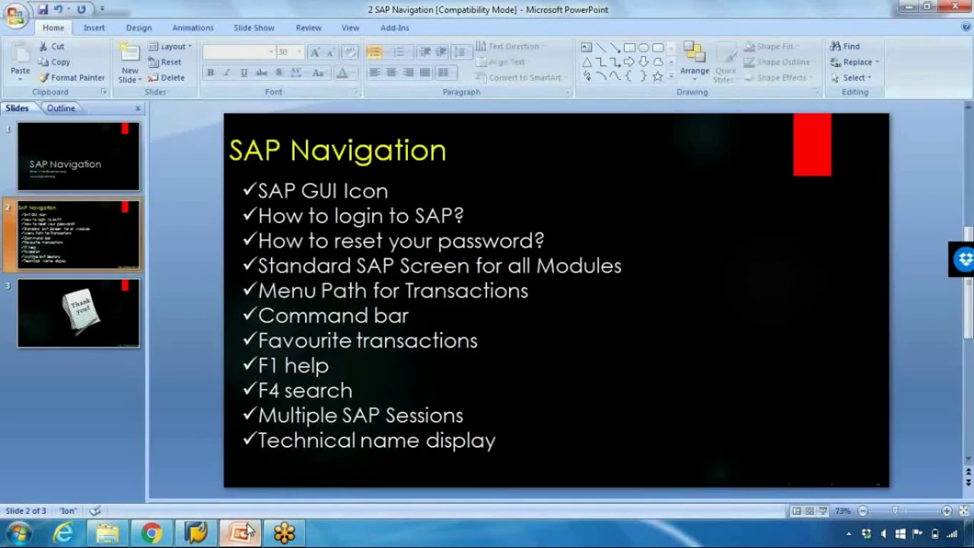
{"action": "left_click", "coordinate": [245, 531]}
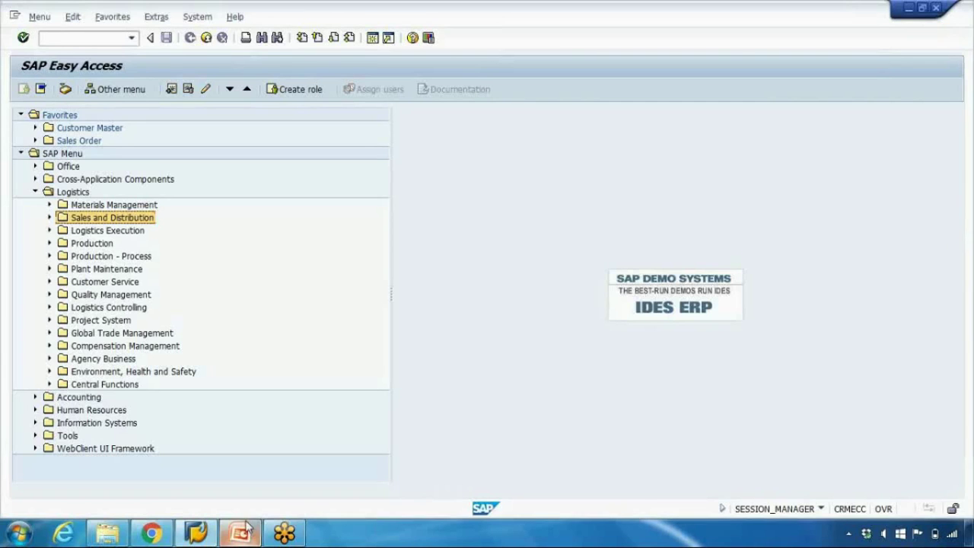
{"action": "left_click", "coordinate": [76, 40]}
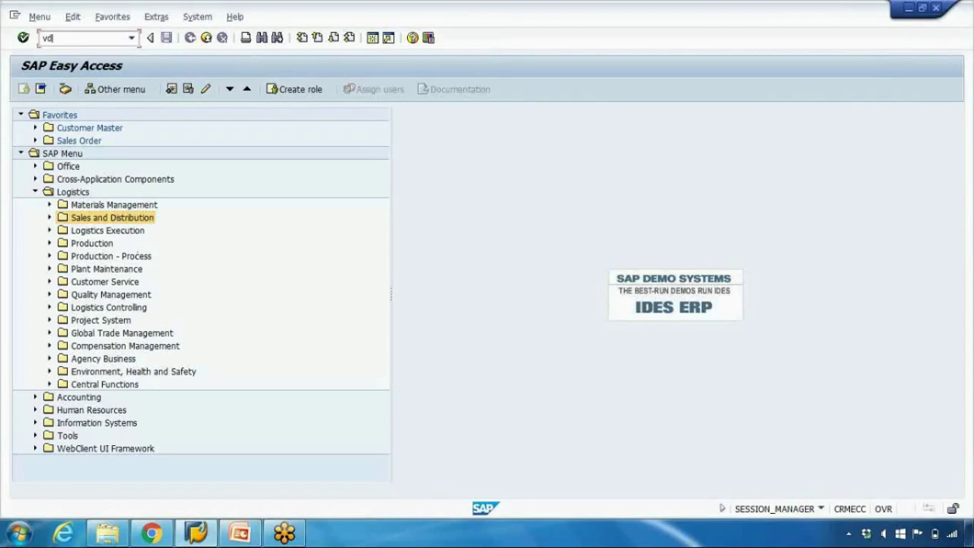
{"action": "key", "text": "Return"}
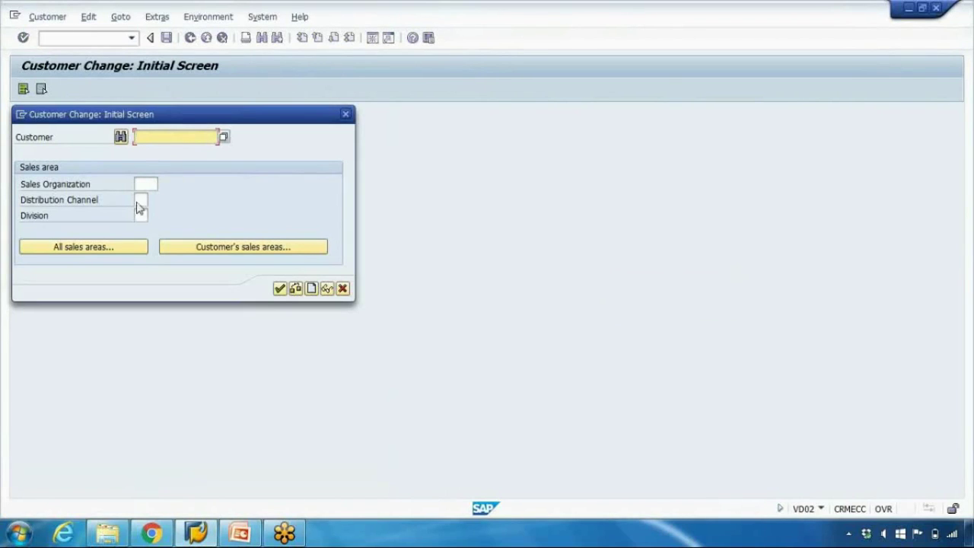
Step: Display the field help for Sales Organization, highlight its definition and Use text, and close the help
{"action": "left_click", "coordinate": [153, 185]}
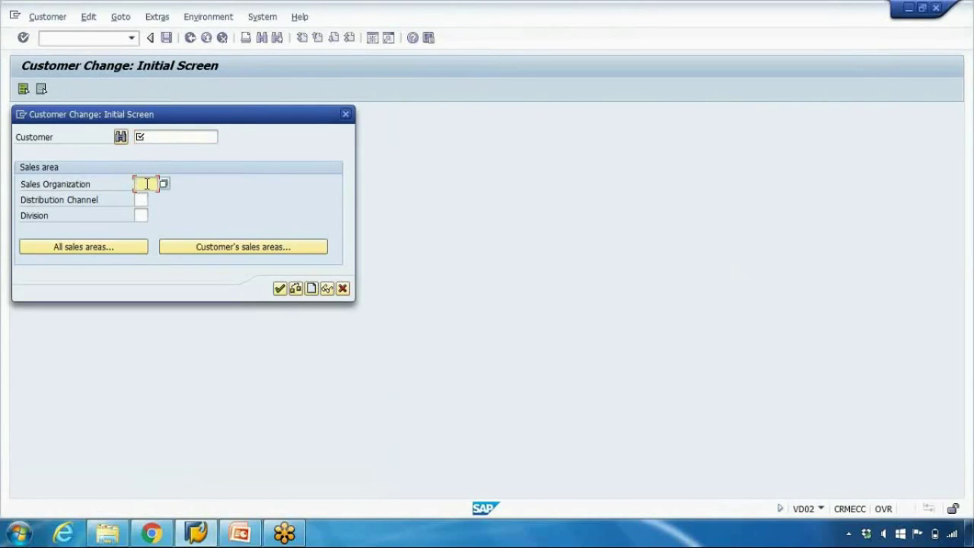
{"action": "key", "text": "F4"}
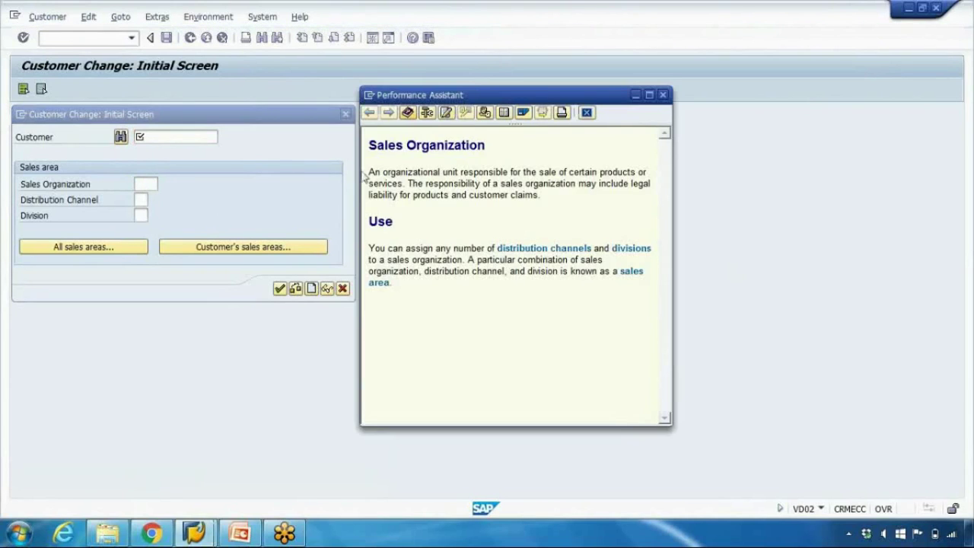
{"action": "left_click_drag", "start_coordinate": [369, 174], "coordinate": [493, 210]}
{"action": "left_click_drag", "start_coordinate": [371, 248], "coordinate": [461, 285]}
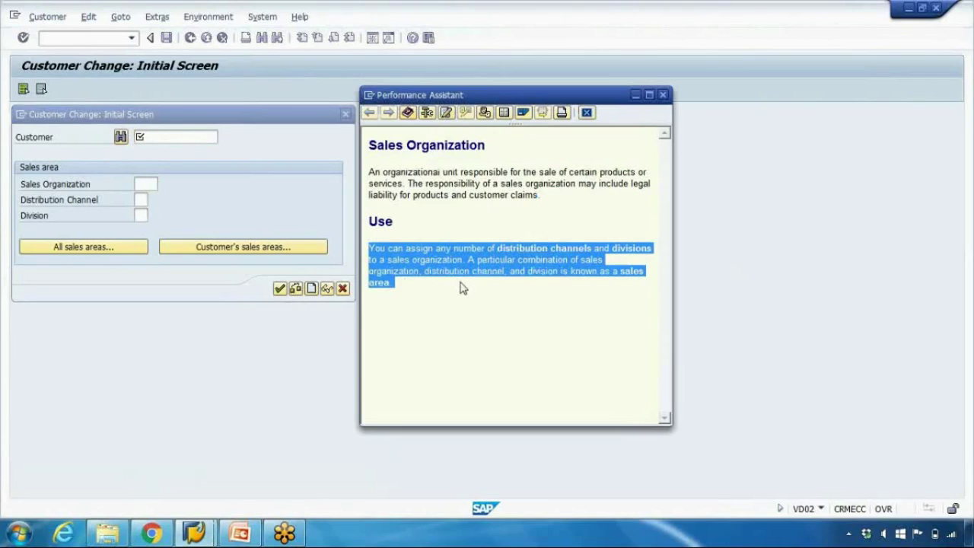
{"action": "left_click", "coordinate": [663, 96]}
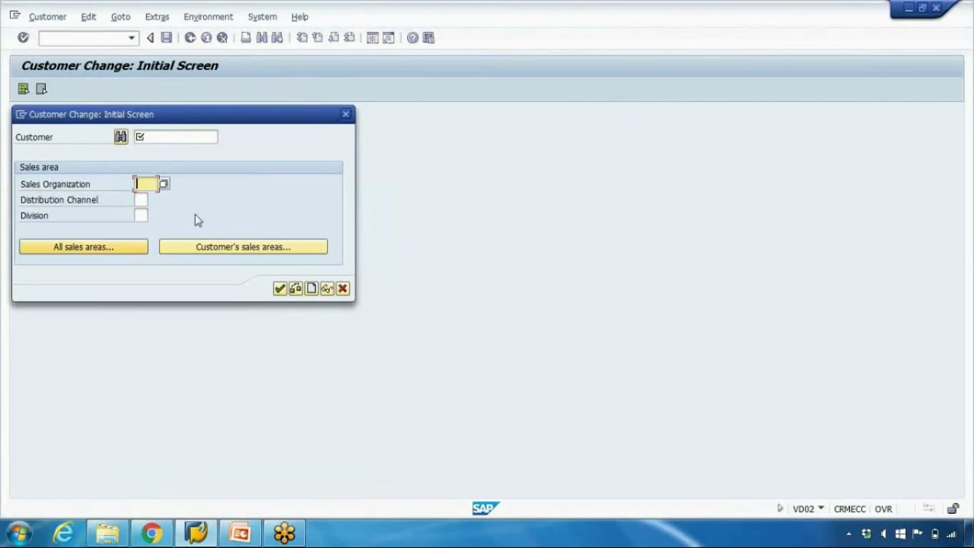
Step: Display the field help for Division, highlight its definition, and close the help
{"action": "left_click", "coordinate": [139, 215]}
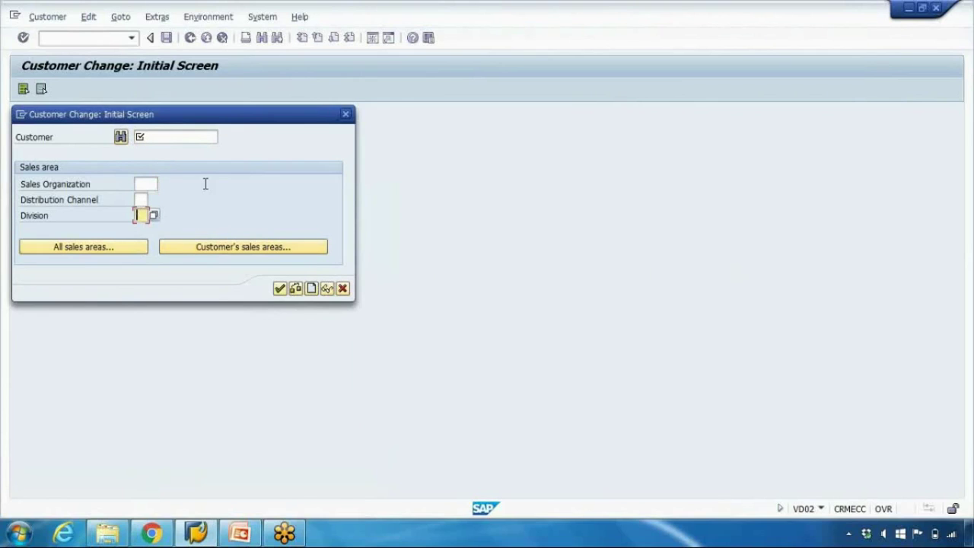
{"action": "key", "text": "F1"}
{"action": "left_click_drag", "start_coordinate": [379, 161], "coordinate": [495, 250]}
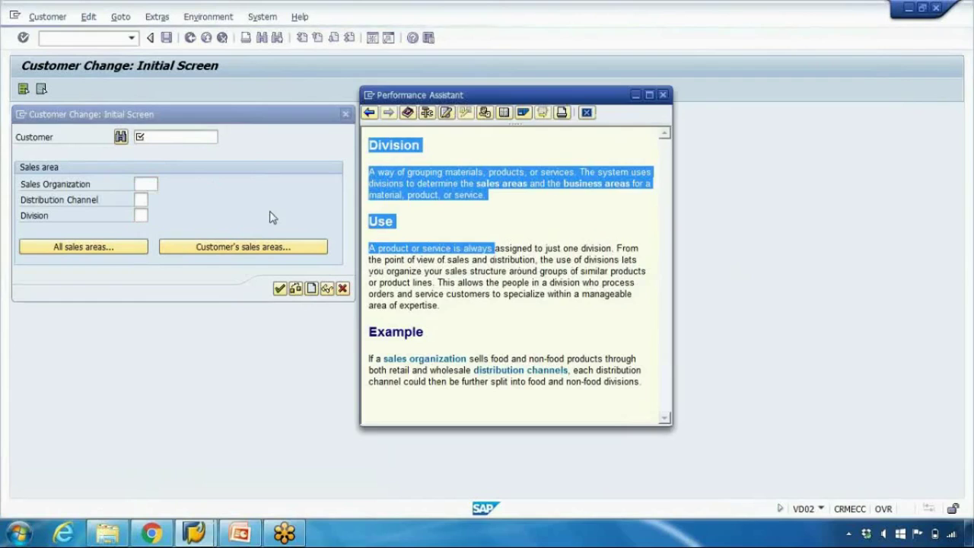
{"action": "key", "text": "Escape"}
Step: Enter the customer number, sales organization 1000, distribution channel 10 and division 00, and open the customer for changing
{"action": "left_click", "coordinate": [161, 138]}
{"action": "left_click", "coordinate": [156, 150]}
{"action": "left_click", "coordinate": [146, 184]}
{"action": "type", "text": "1000"}
{"action": "key", "text": "Tab"}
{"action": "type", "text": "10"}
{"action": "key", "text": "Tab"}
{"action": "type", "text": "00"}
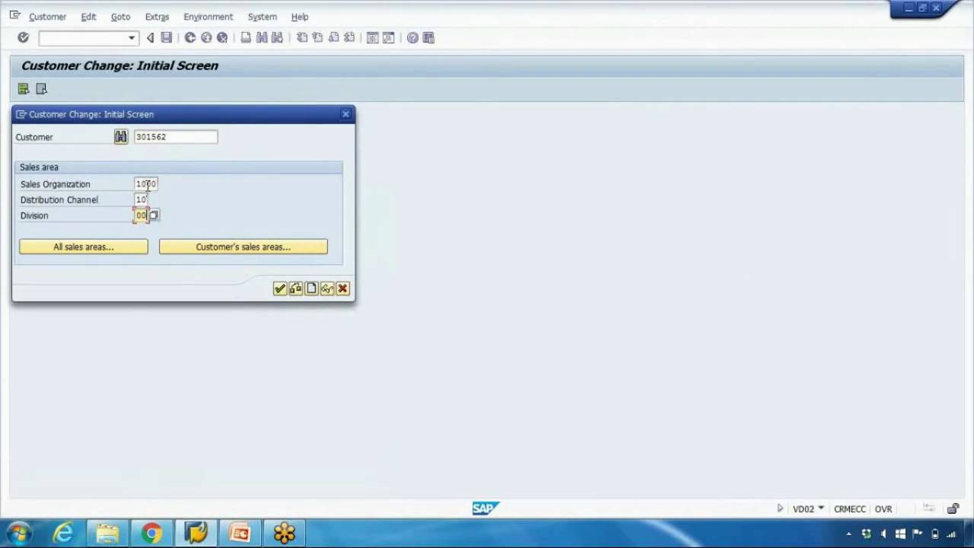
{"action": "left_click", "coordinate": [279, 289]}
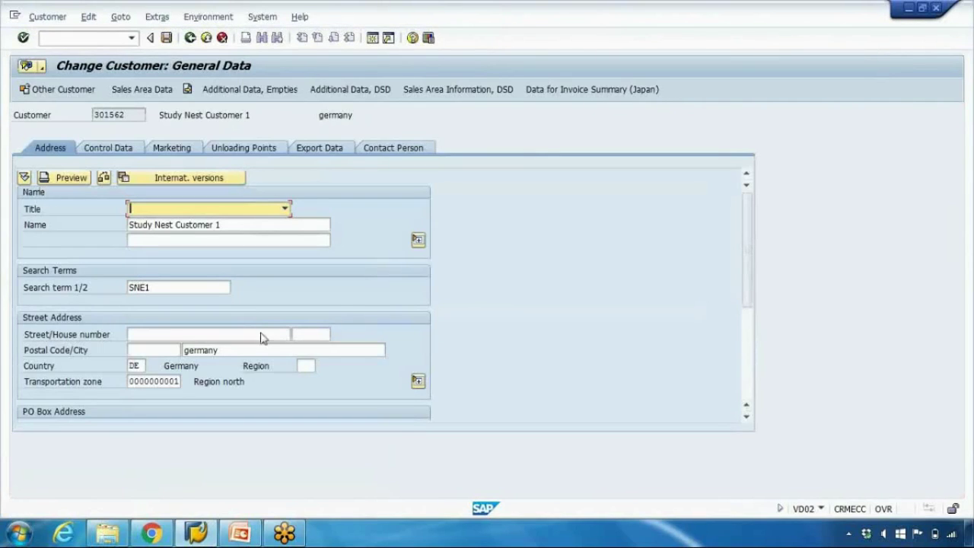
Step: Display the field help for Search term 1, highlight its explanation through to the example, and close the help
{"action": "left_click_drag", "start_coordinate": [235, 287], "coordinate": [104, 287]}
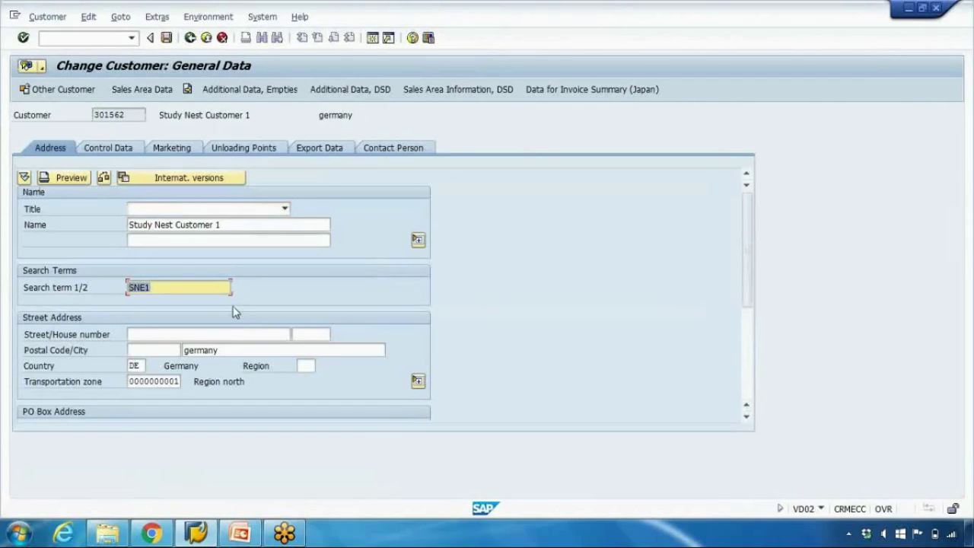
{"action": "key", "text": "Return"}
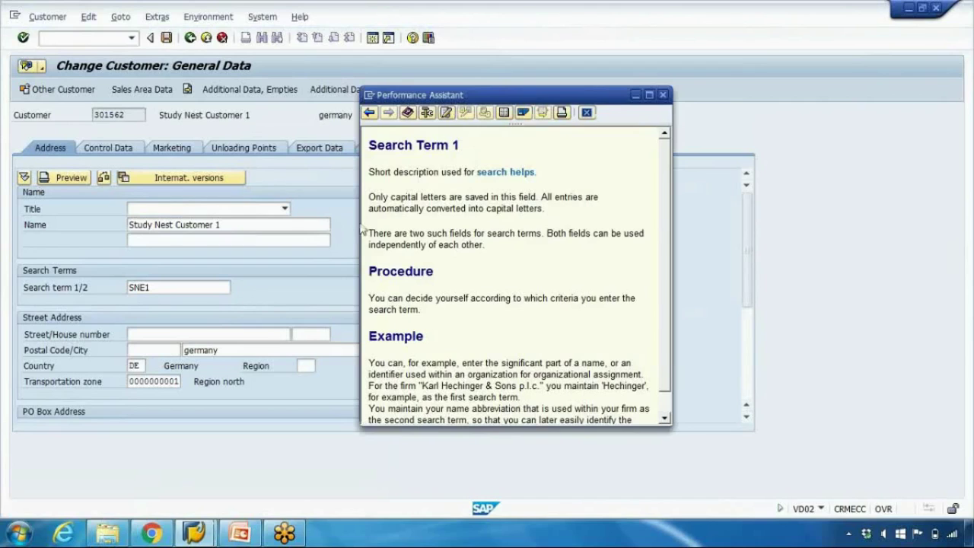
{"action": "left_click_drag", "start_coordinate": [371, 169], "coordinate": [493, 363]}
{"action": "scroll", "coordinate": [491, 352], "scroll_direction": "down", "scroll_amount": 1}
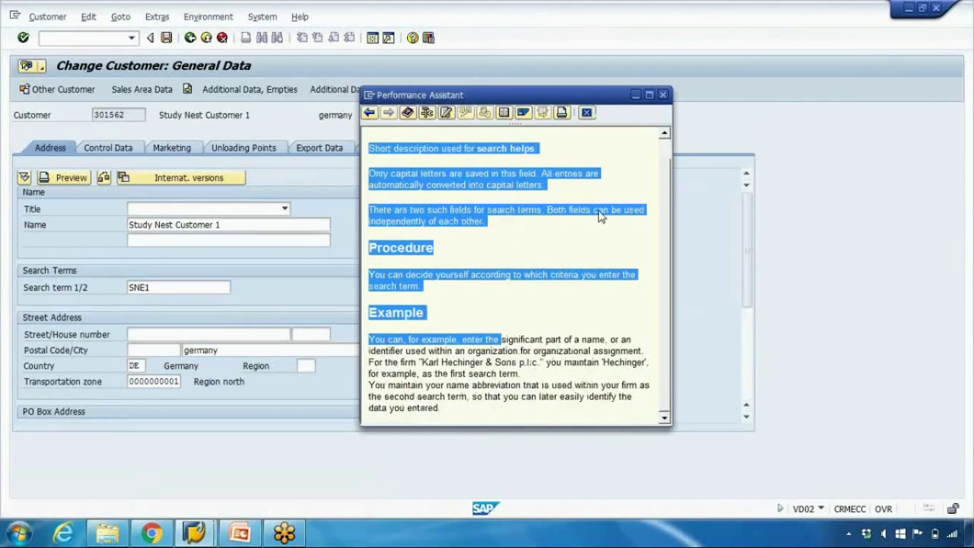
{"action": "key", "text": "Escape"}
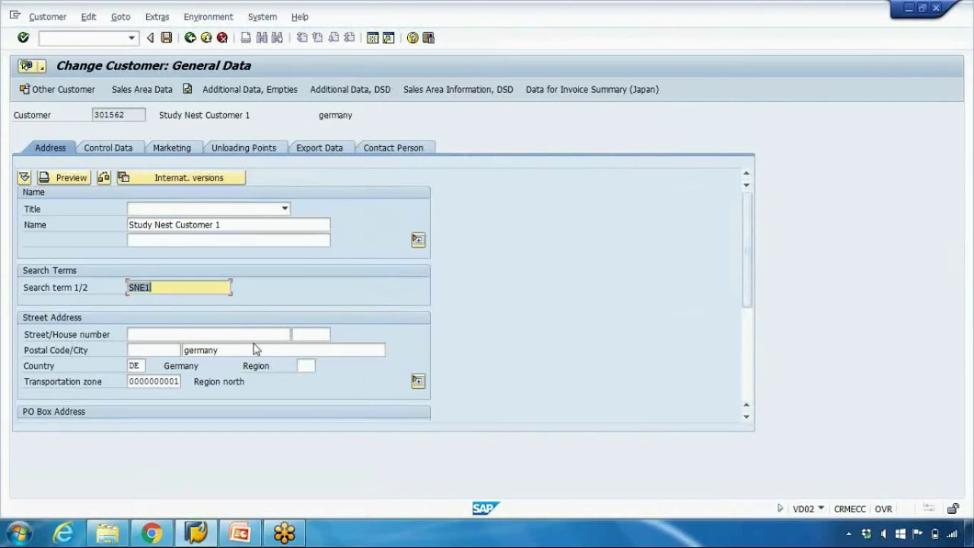
Step: Select the customer's Country field, check the topic list in PowerPoint and return to SAP
{"action": "left_click", "coordinate": [135, 365]}
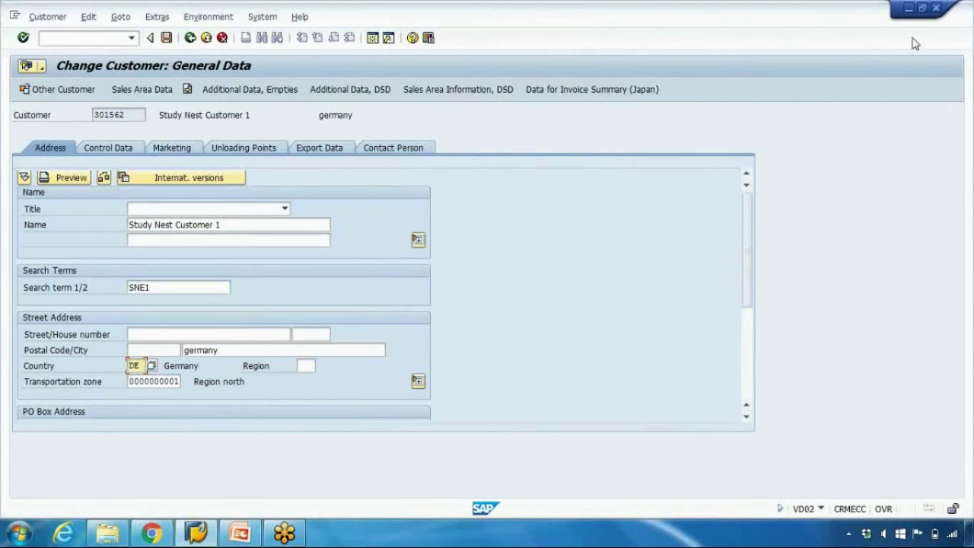
{"action": "left_click", "coordinate": [242, 534]}
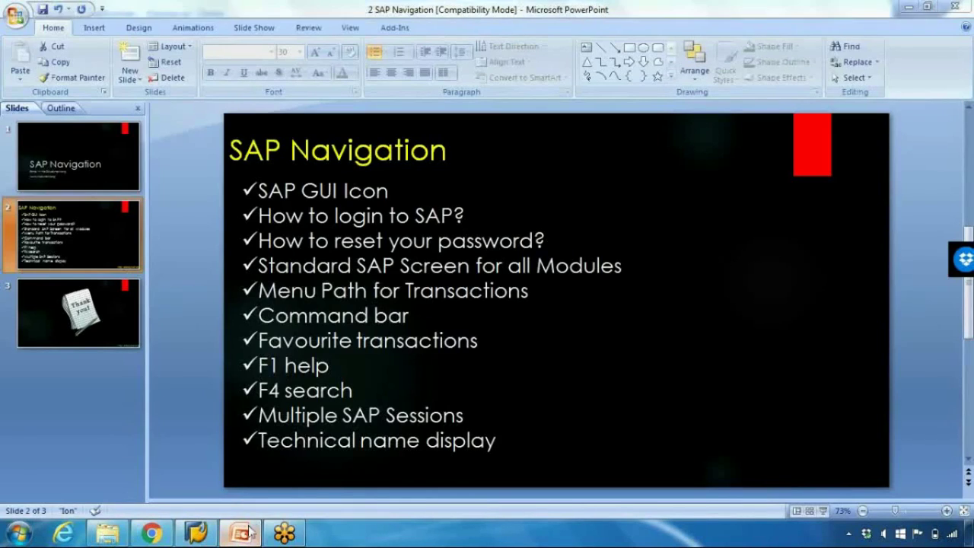
{"action": "key", "text": "alt+Tab"}
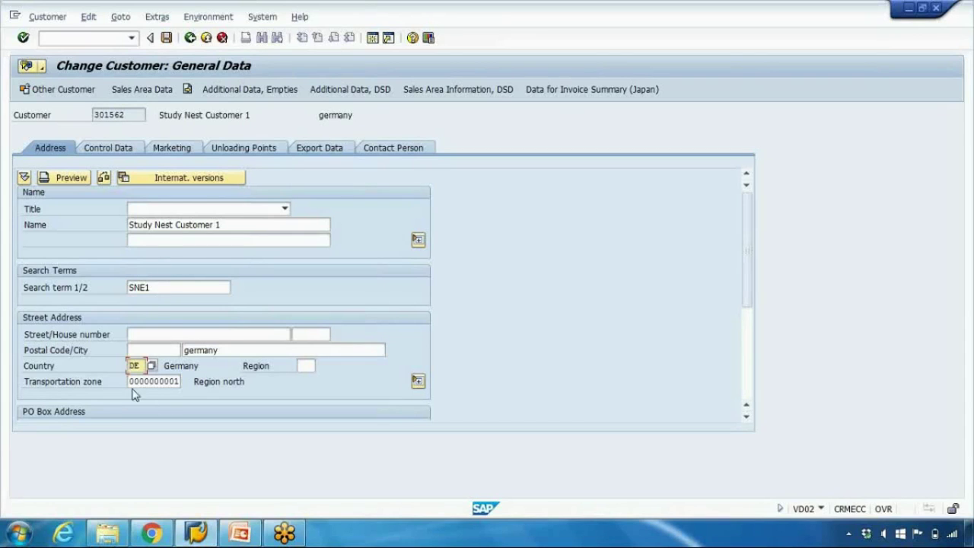
Step: Display the possible entries for the customer's Country field, browse the country keys, and close the list
{"action": "double_click", "coordinate": [135, 365]}
{"action": "left_click", "coordinate": [152, 367]}
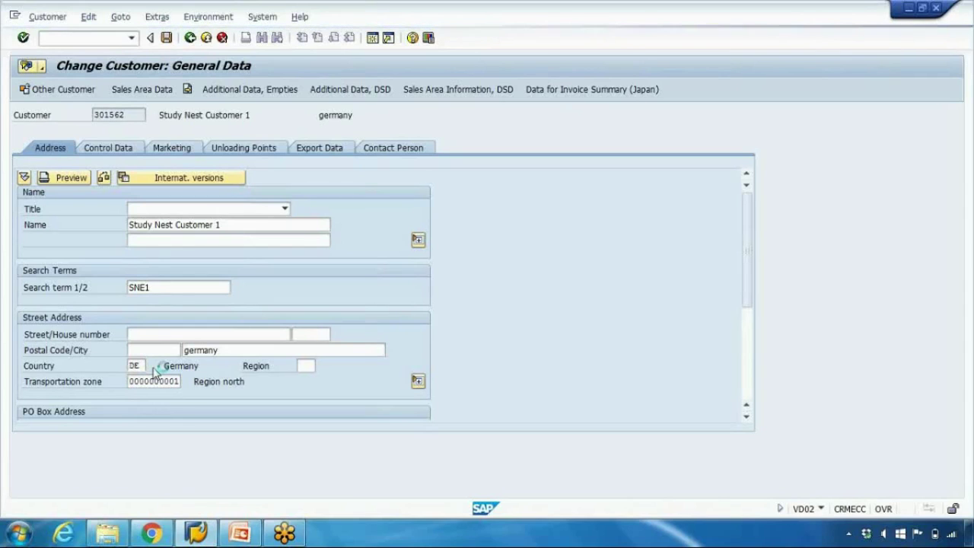
{"action": "scroll", "coordinate": [190, 276], "scroll_direction": "down", "scroll_amount": 2}
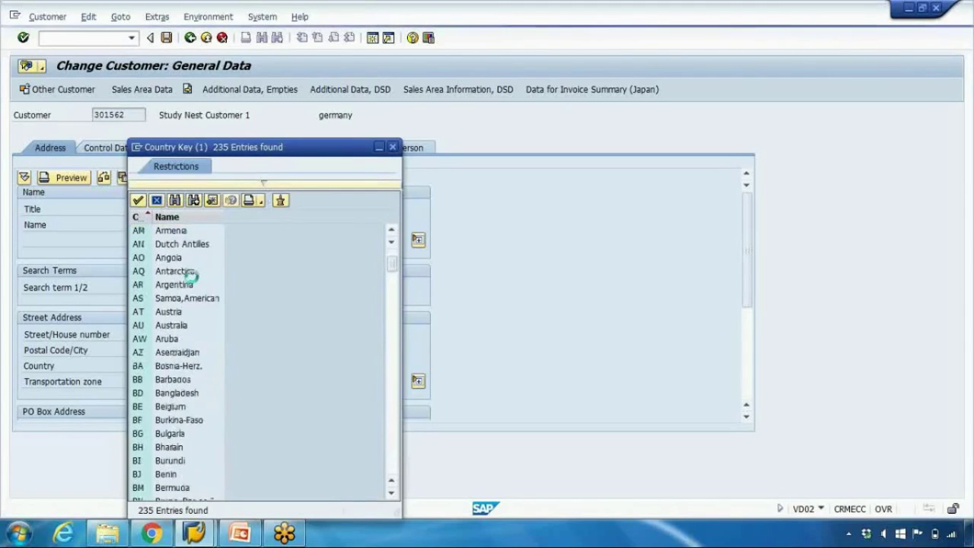
{"action": "scroll", "coordinate": [190, 276], "scroll_direction": "down", "scroll_amount": 2}
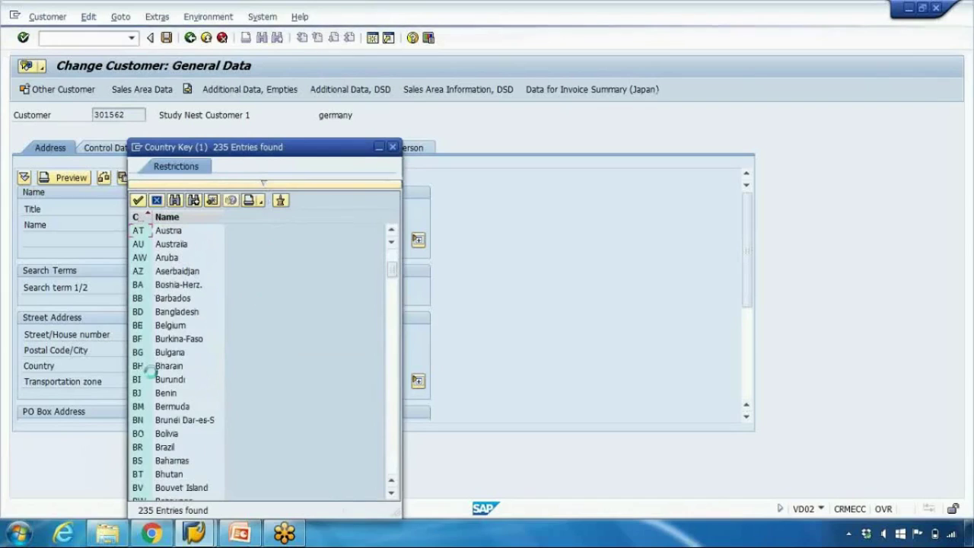
{"action": "key", "text": "Escape"}
Step: Select the country key DE, display the Country value list again, and close it
{"action": "double_click", "coordinate": [140, 365]}
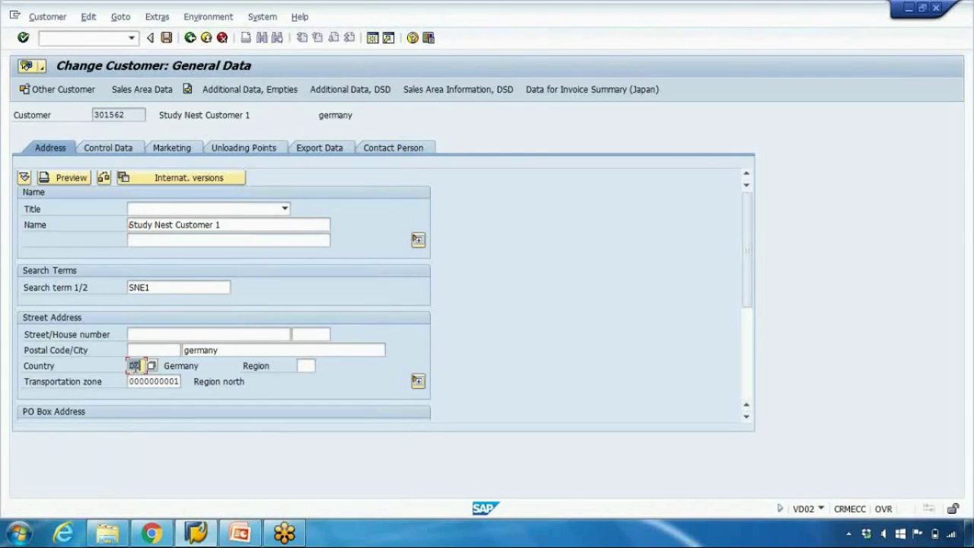
{"action": "key", "text": "Tab"}
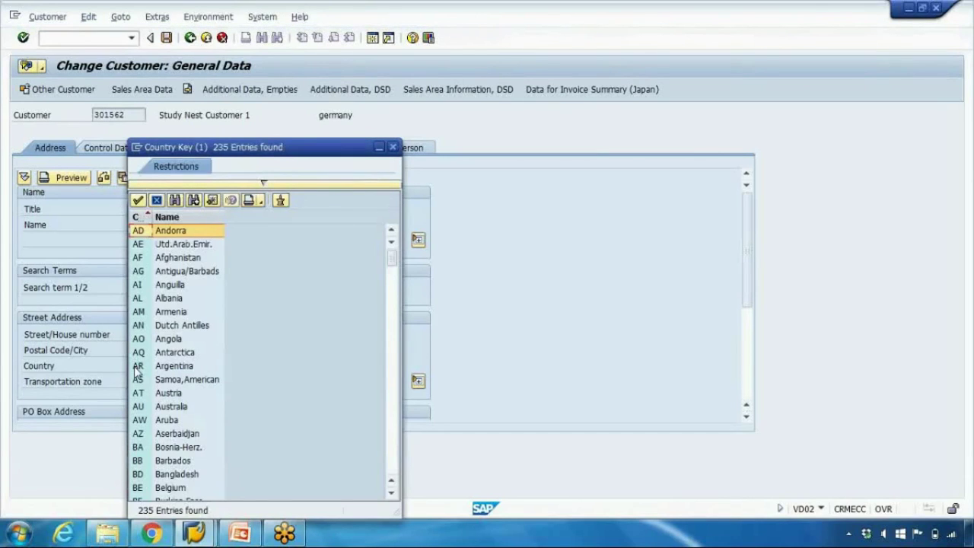
{"action": "left_click", "coordinate": [393, 147]}
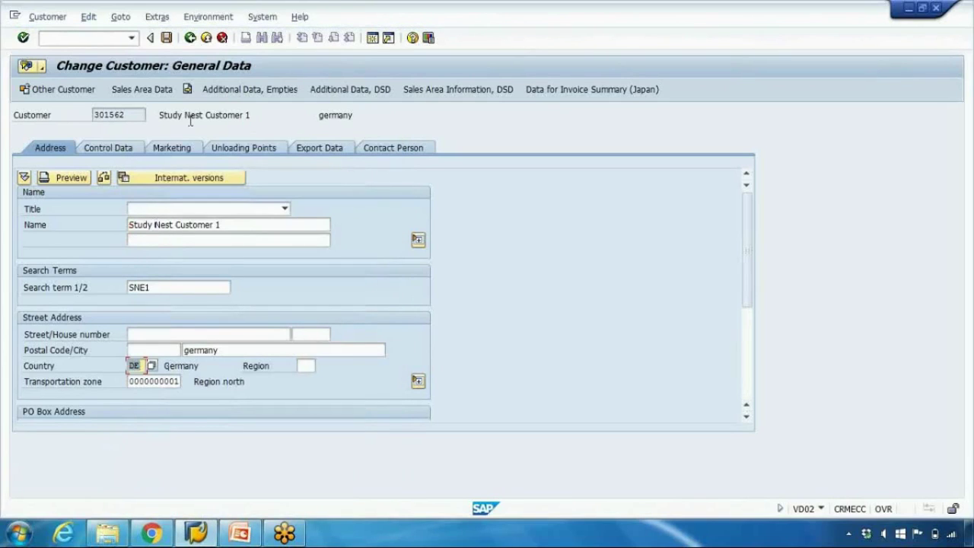
Step: Highlight the Transportation zone value, display the zones available for country DE, and close the list
{"action": "left_click", "coordinate": [158, 381]}
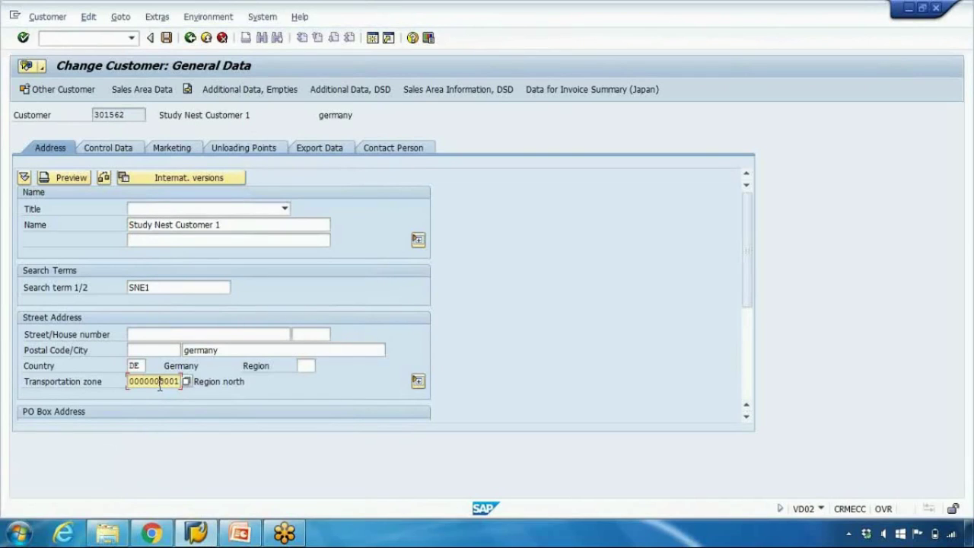
{"action": "left_click_drag", "start_coordinate": [129, 381], "coordinate": [150, 382]}
{"action": "left_click_drag", "start_coordinate": [150, 381], "coordinate": [169, 381]}
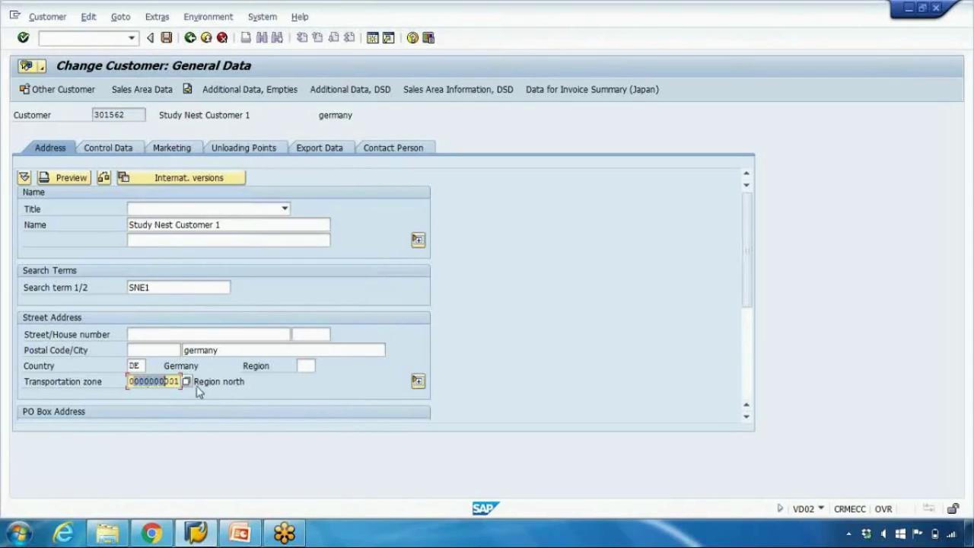
{"action": "left_click", "coordinate": [172, 381]}
{"action": "left_click", "coordinate": [185, 381]}
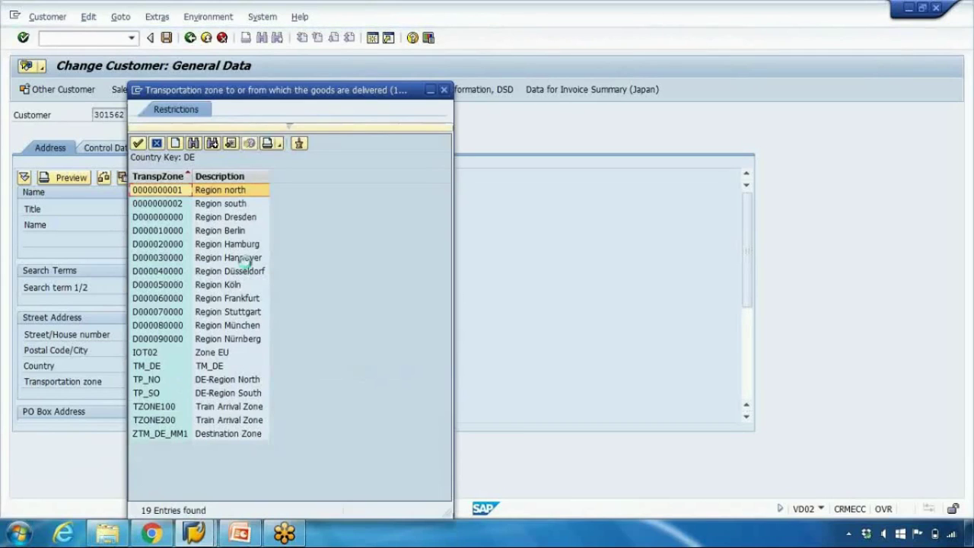
{"action": "left_click", "coordinate": [445, 90]}
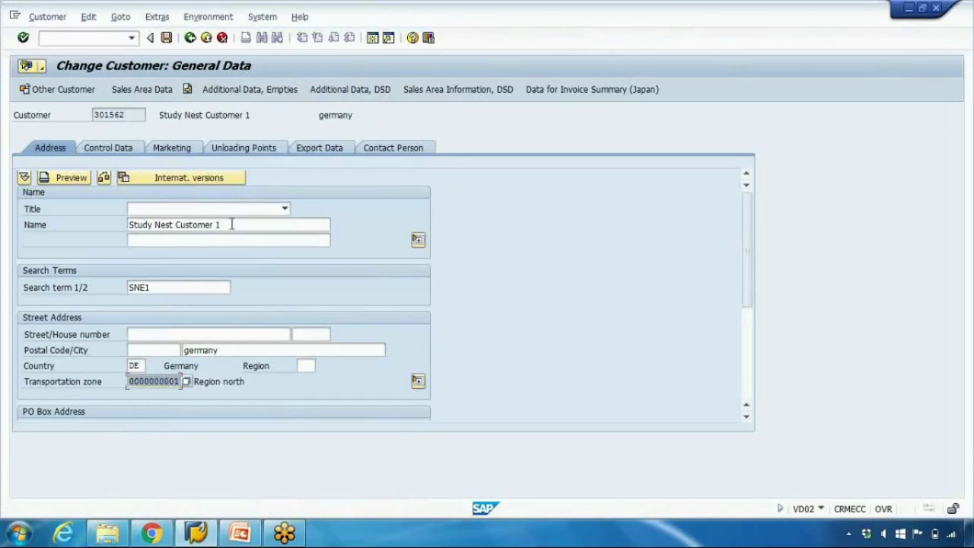
Step: Highlight the customer's Name and try to display possible entries for that field
{"action": "left_click_drag", "start_coordinate": [221, 227], "coordinate": [108, 222]}
{"action": "left_click_drag", "start_coordinate": [287, 227], "coordinate": [176, 223]}
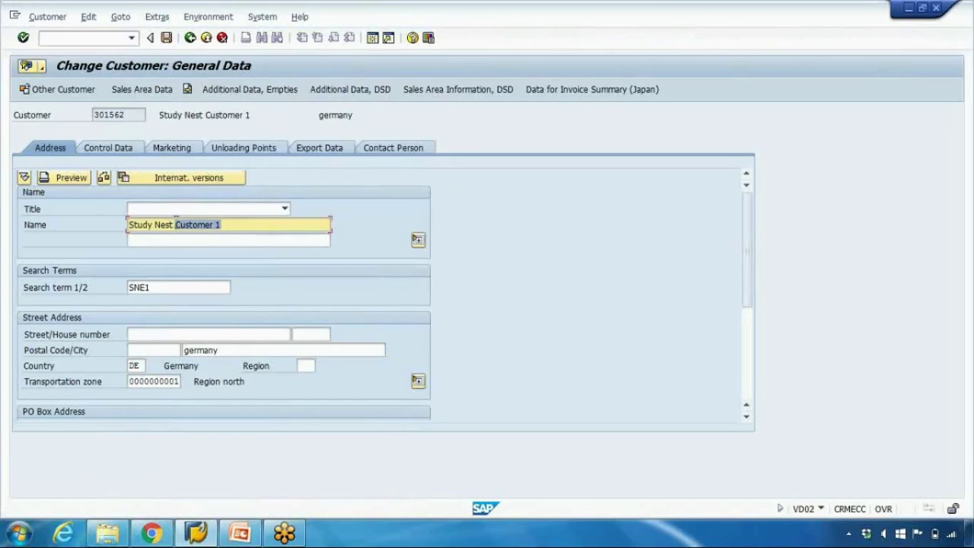
{"action": "left_click", "coordinate": [233, 224]}
{"action": "key", "text": "F4"}
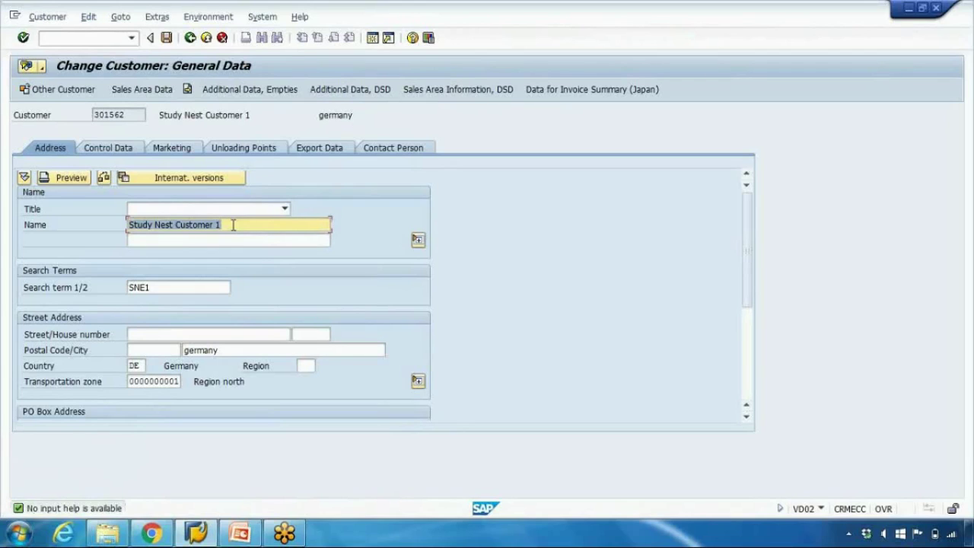
Step: Select the Transportation zone, Title and Name fields in turn, check the topic list in PowerPoint, and return to SAP
{"action": "left_click", "coordinate": [152, 381]}
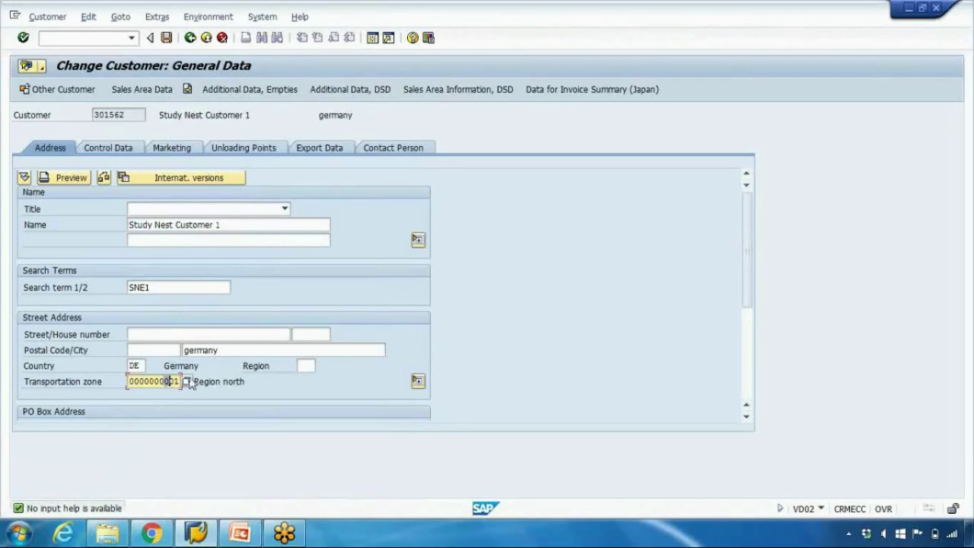
{"action": "left_click", "coordinate": [285, 208]}
{"action": "left_click", "coordinate": [320, 224]}
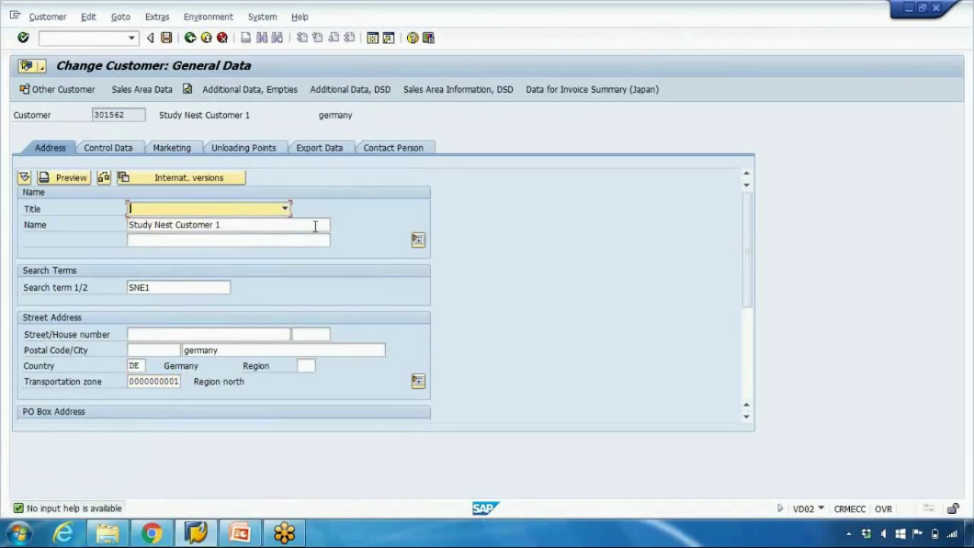
{"action": "left_click", "coordinate": [323, 225]}
{"action": "left_click_drag", "start_coordinate": [230, 224], "coordinate": [130, 225]}
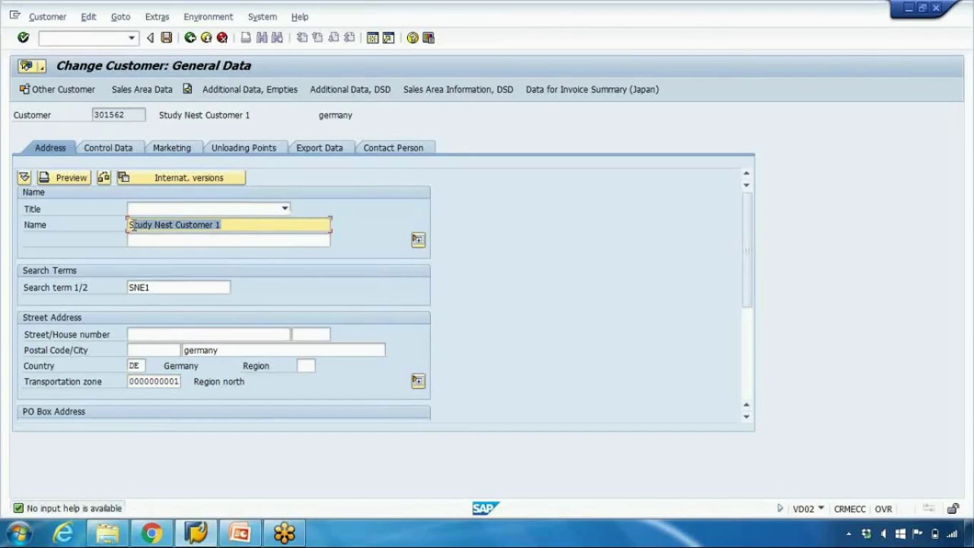
{"action": "left_click", "coordinate": [239, 533]}
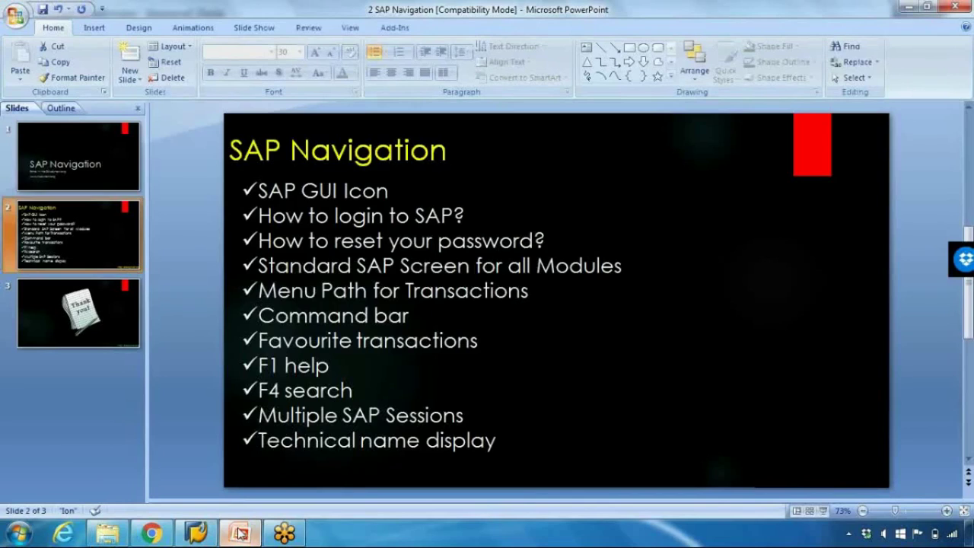
{"action": "left_click", "coordinate": [240, 533]}
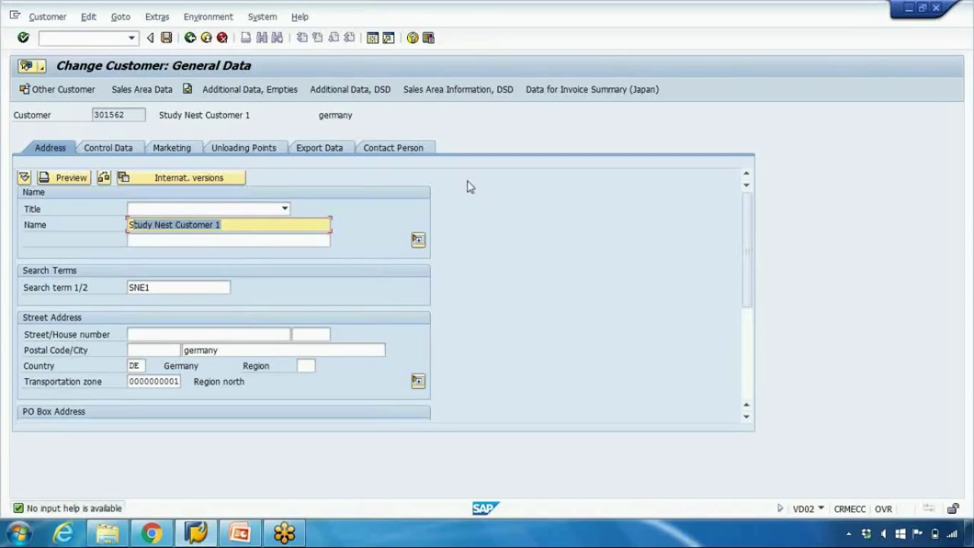
Step: Open a second SAP session, shift its window so the customer session shows behind it, and start transaction VA02
{"action": "left_click", "coordinate": [373, 38]}
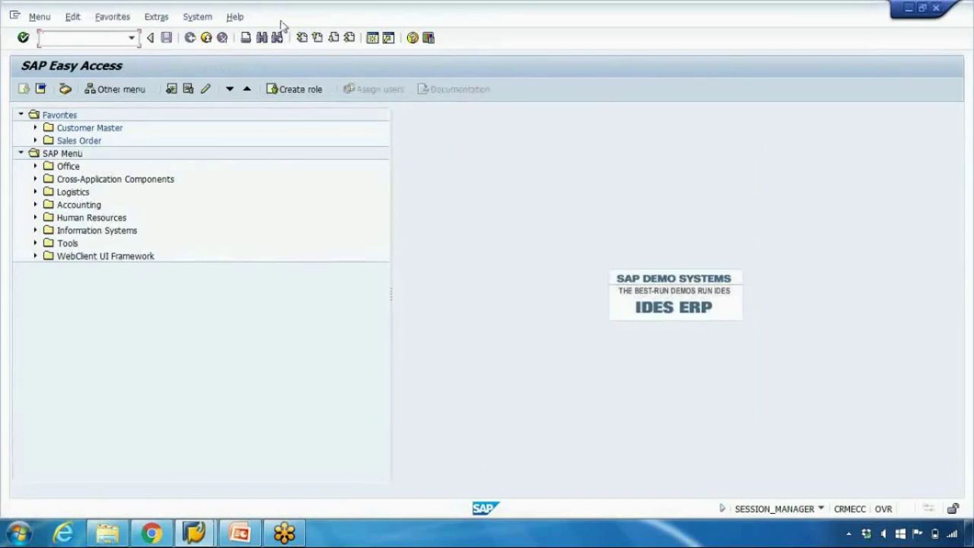
{"action": "left_click_drag", "start_coordinate": [282, 25], "coordinate": [566, 97]}
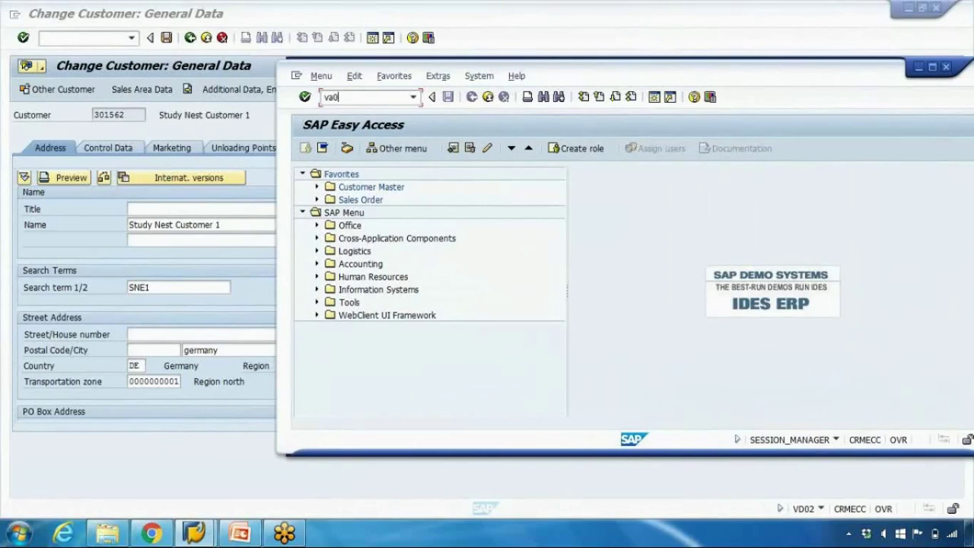
{"action": "key", "text": "Return"}
Step: Enter the sales order number, open the order for changing, and reposition and maximize its window
{"action": "type", "text": "1"}
{"action": "left_click", "coordinate": [434, 217]}
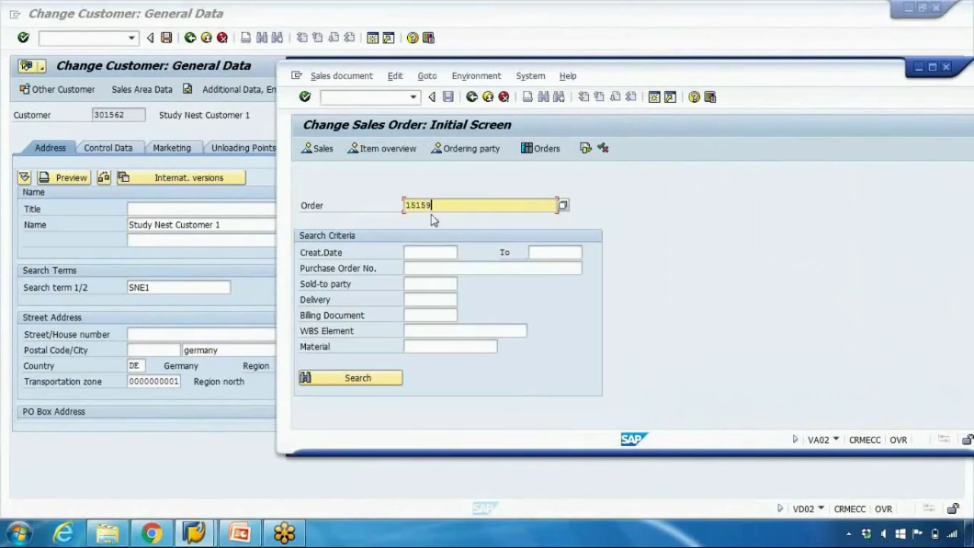
{"action": "key", "text": "Return"}
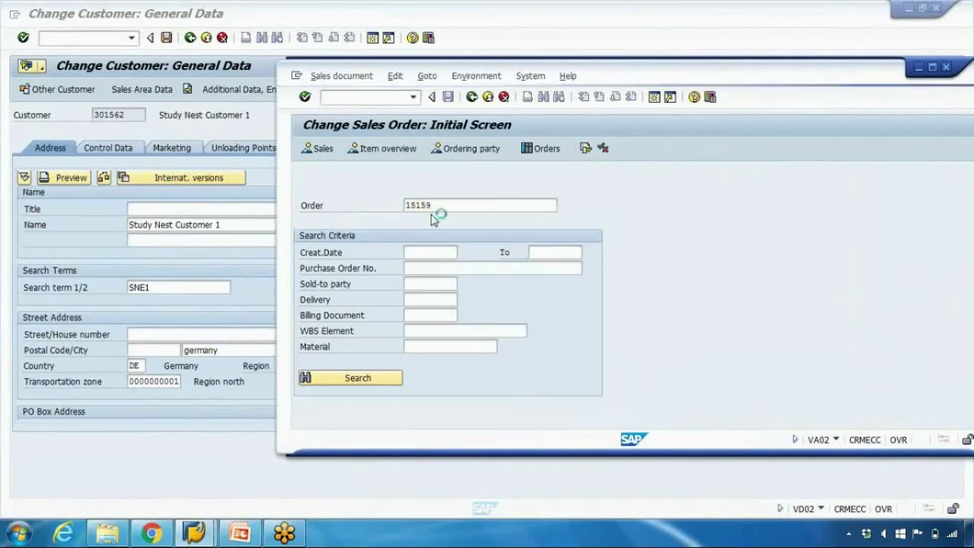
{"action": "left_click_drag", "start_coordinate": [617, 77], "coordinate": [548, 56]}
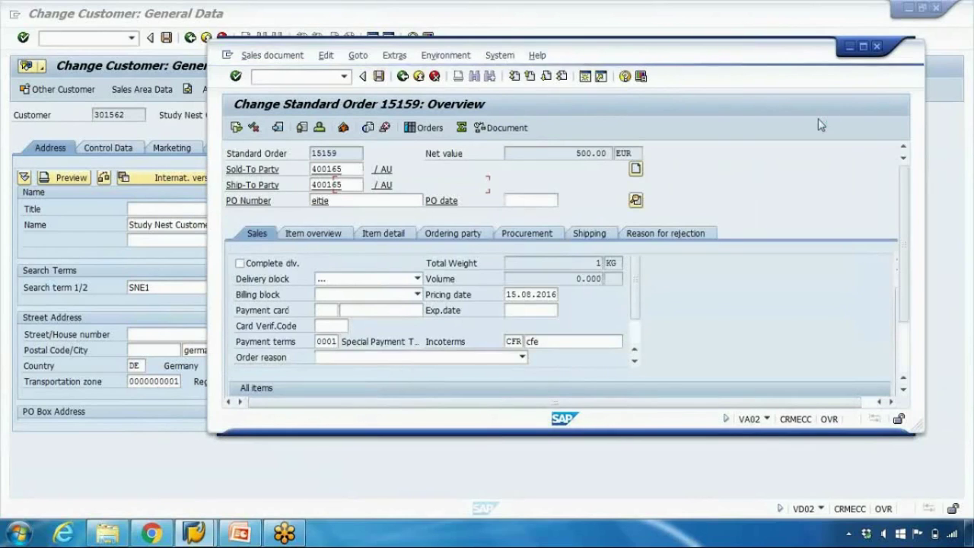
{"action": "left_click", "coordinate": [863, 47]}
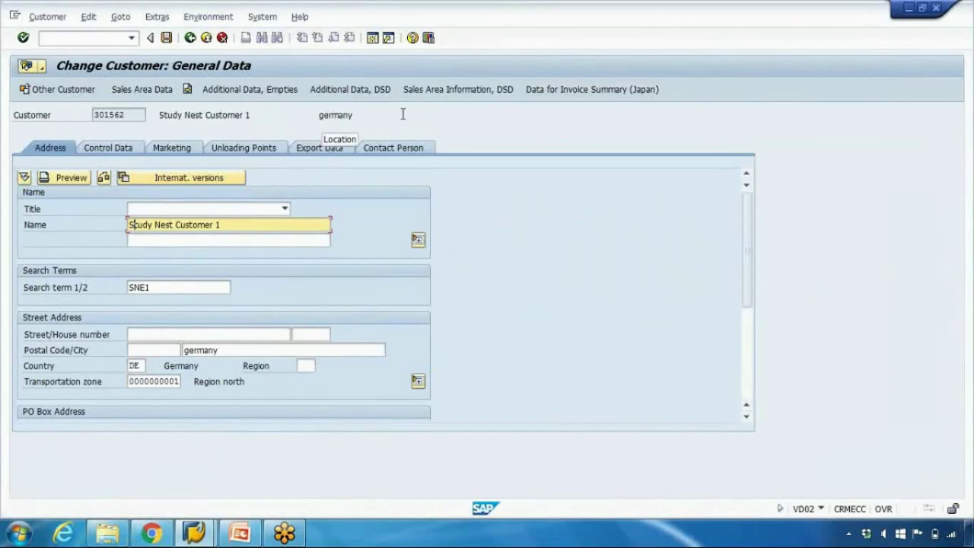
Step: Open another SAP session from the customer screen, and close both that session and the sales order session
{"action": "left_click", "coordinate": [373, 44]}
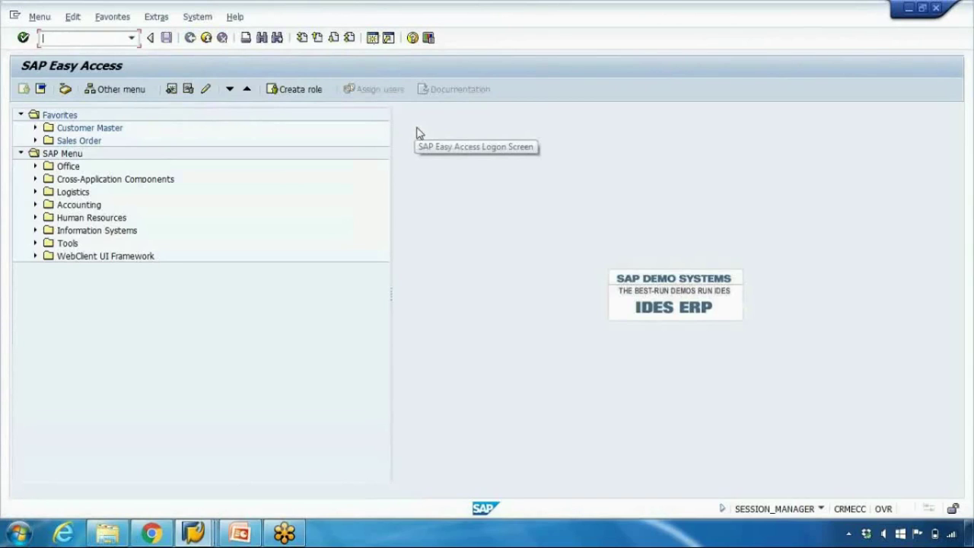
{"action": "left_click", "coordinate": [934, 9]}
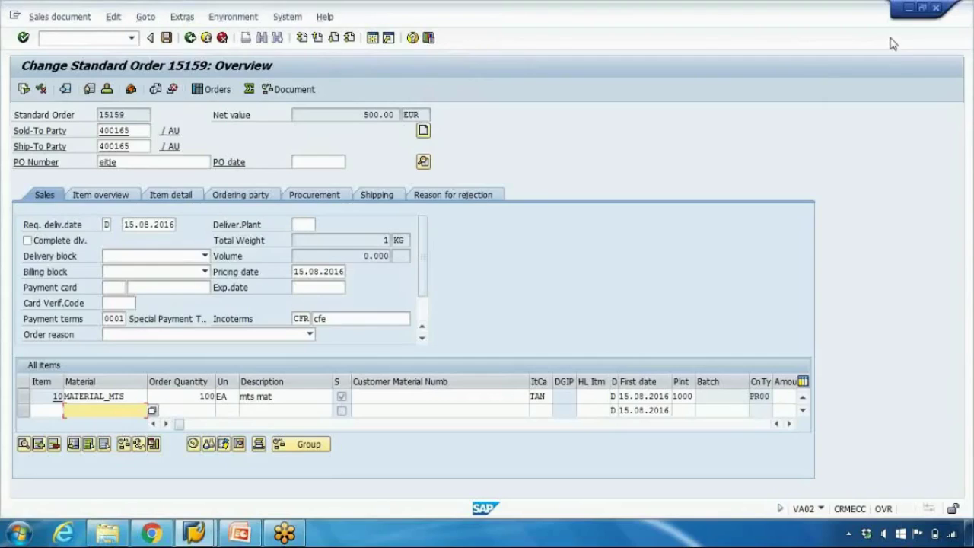
{"action": "left_click", "coordinate": [935, 10]}
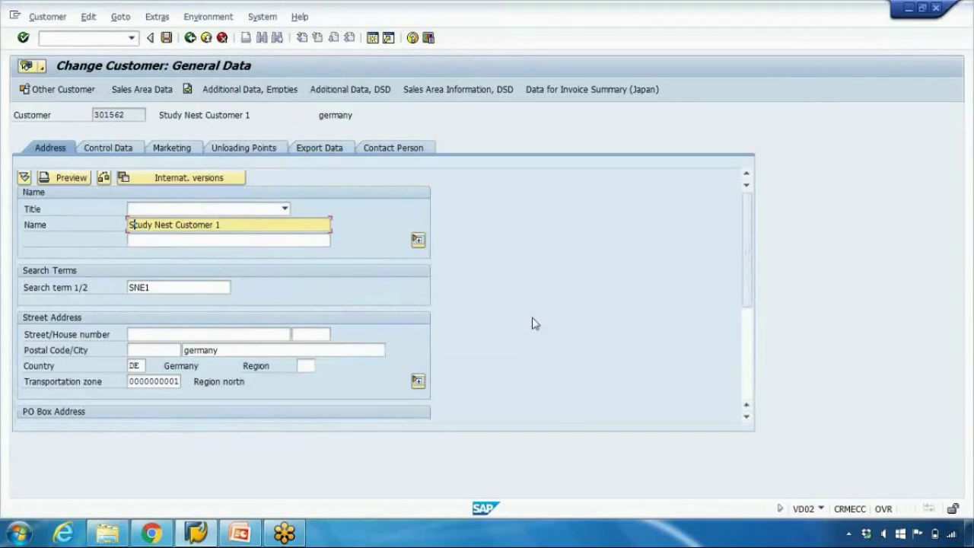
Step: Check the topic list in PowerPoint, return to SAP, and leave the customer record for the SAP Easy Access screen
{"action": "left_click", "coordinate": [240, 532]}
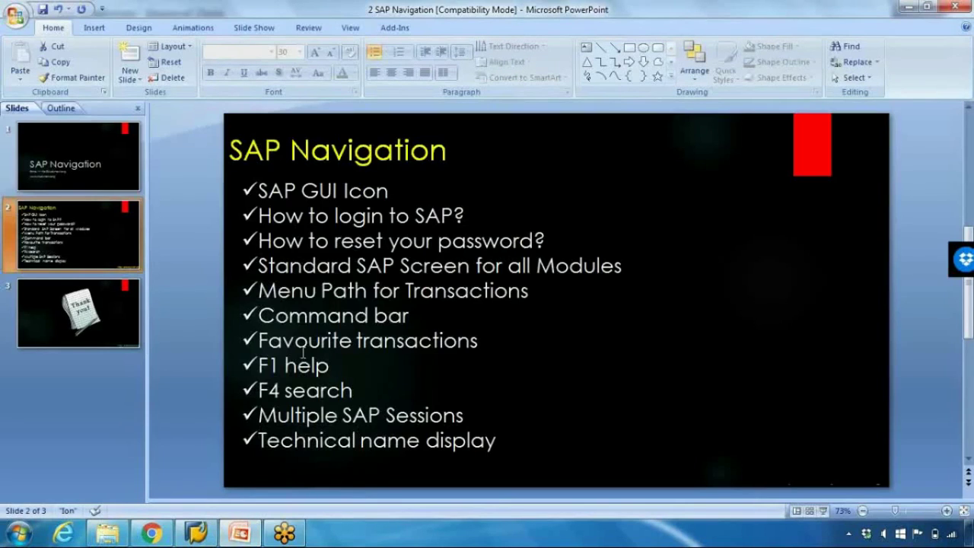
{"action": "left_click", "coordinate": [239, 532]}
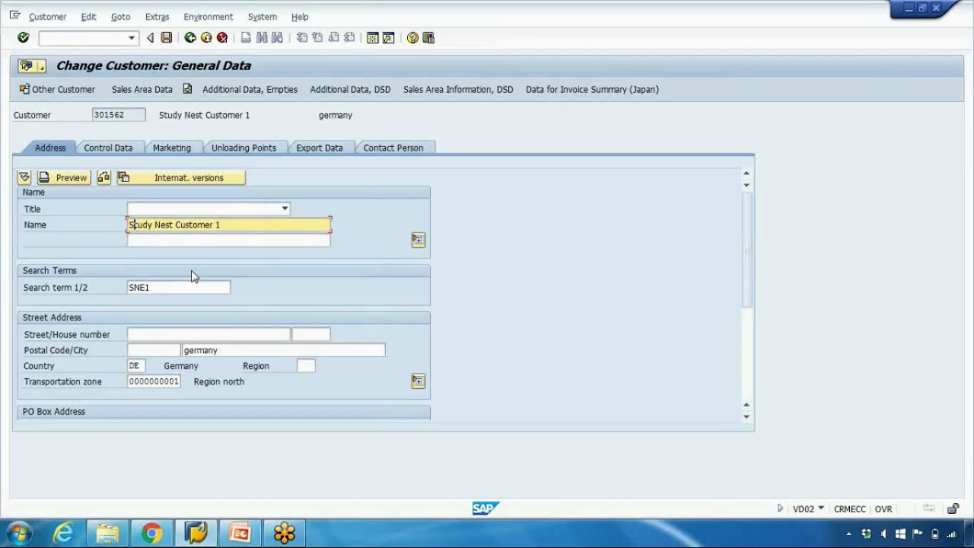
{"action": "left_click", "coordinate": [206, 38]}
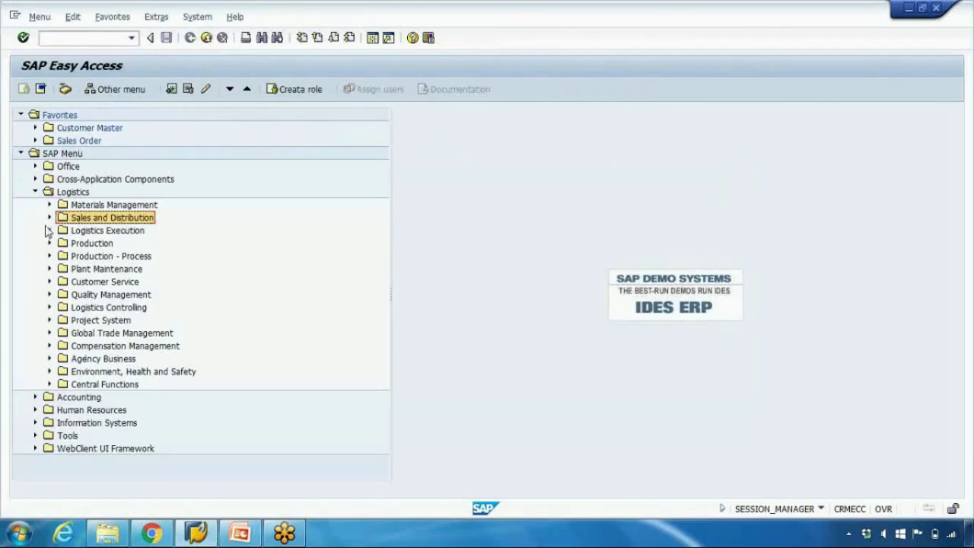
Step: Expand Sales and Distribution, Master Data, Business Partner, Customer and Create in the Logistics menu, and select VD01 - Sales and Distribution
{"action": "left_click", "coordinate": [49, 218]}
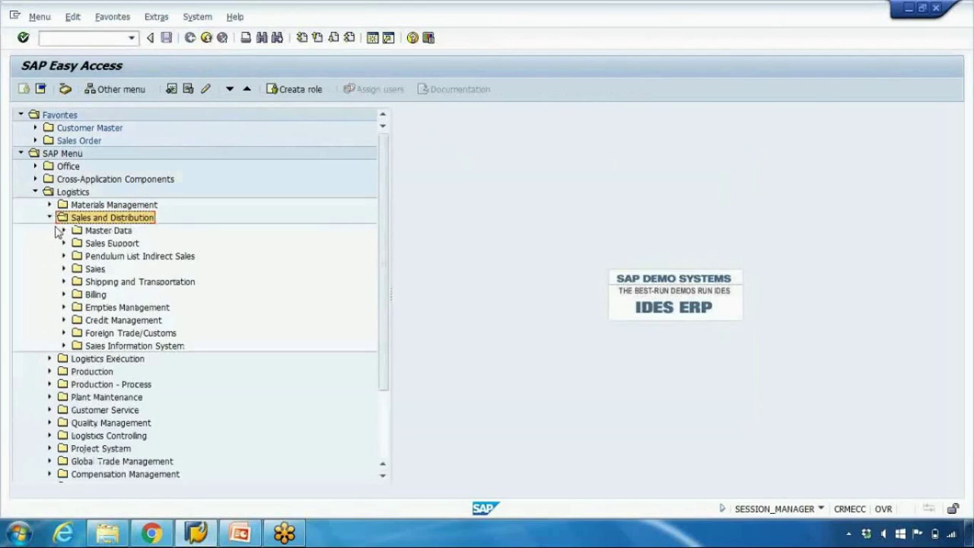
{"action": "left_click", "coordinate": [63, 230]}
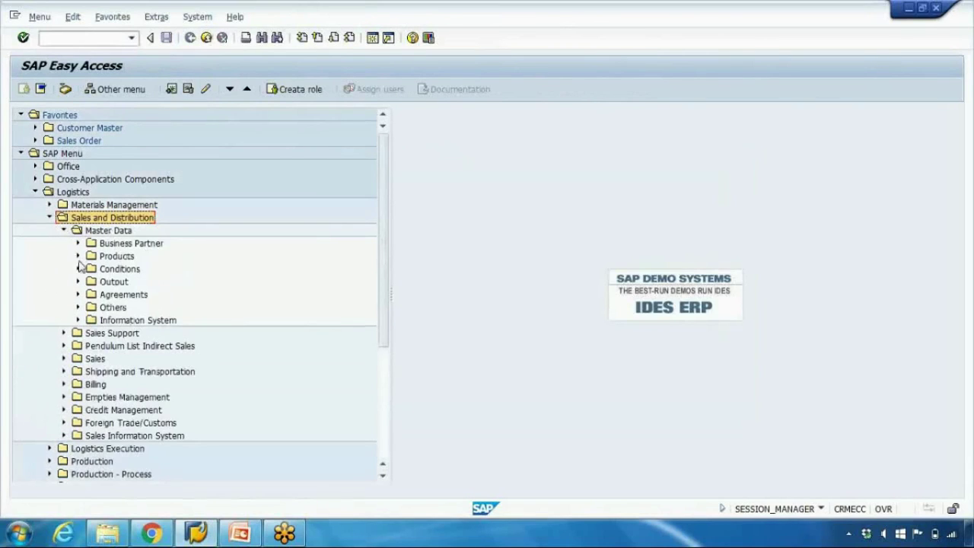
{"action": "left_click", "coordinate": [78, 243]}
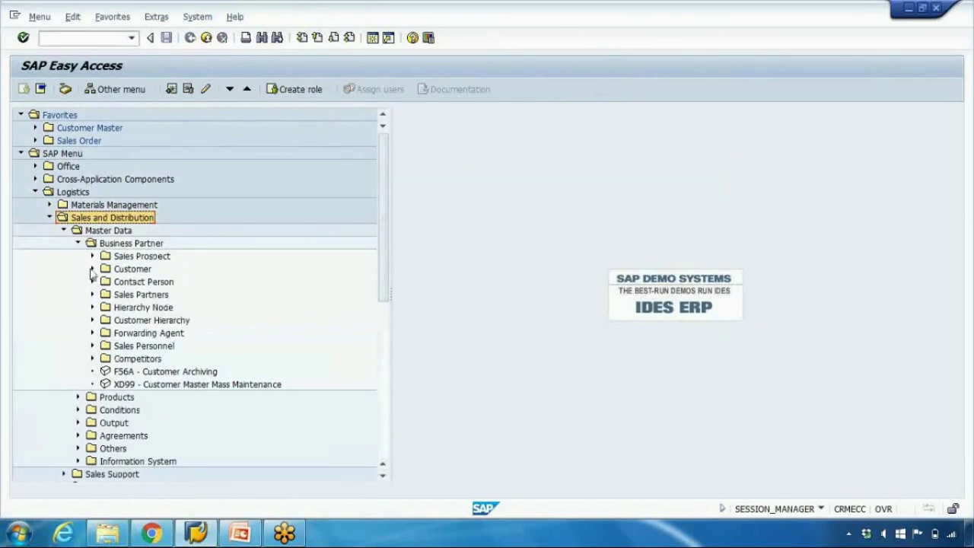
{"action": "left_click", "coordinate": [92, 269]}
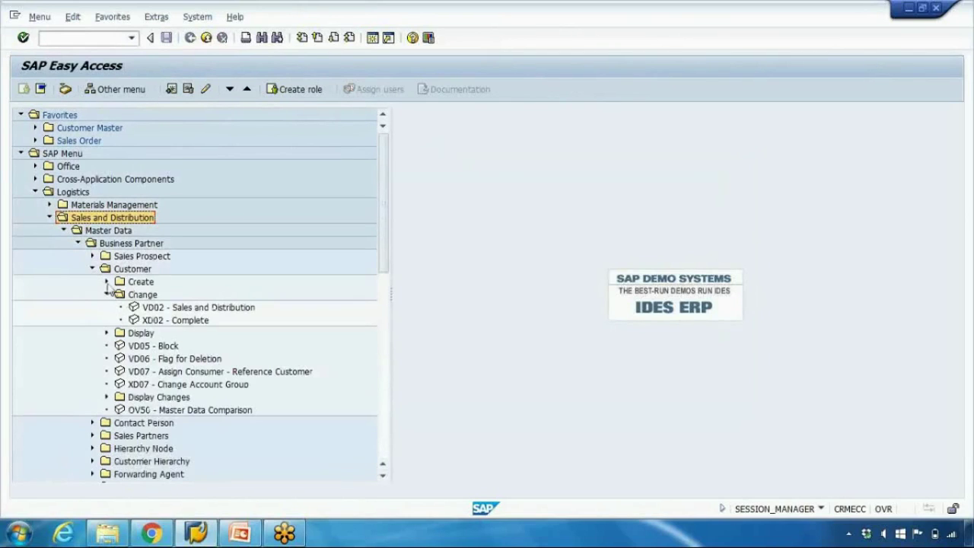
{"action": "left_click", "coordinate": [107, 281]}
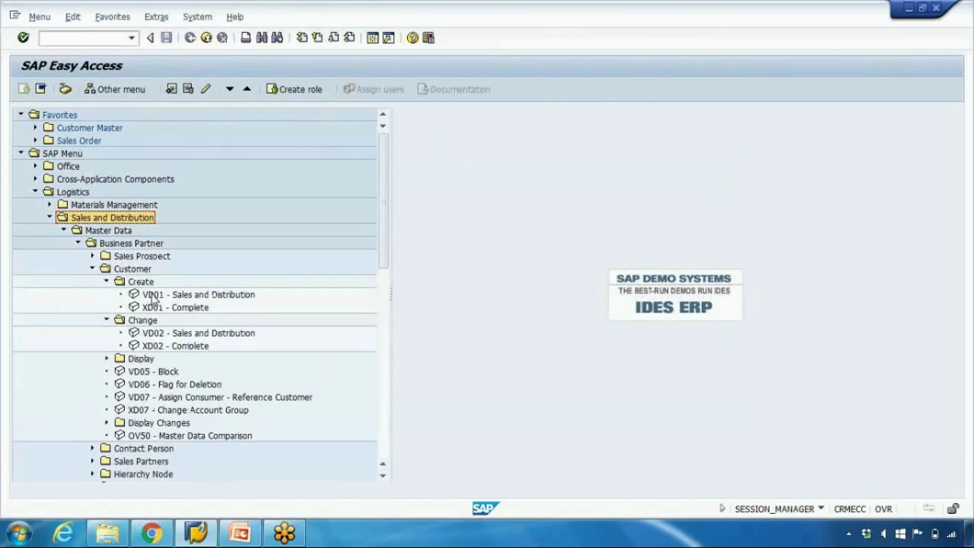
{"action": "left_click", "coordinate": [207, 297]}
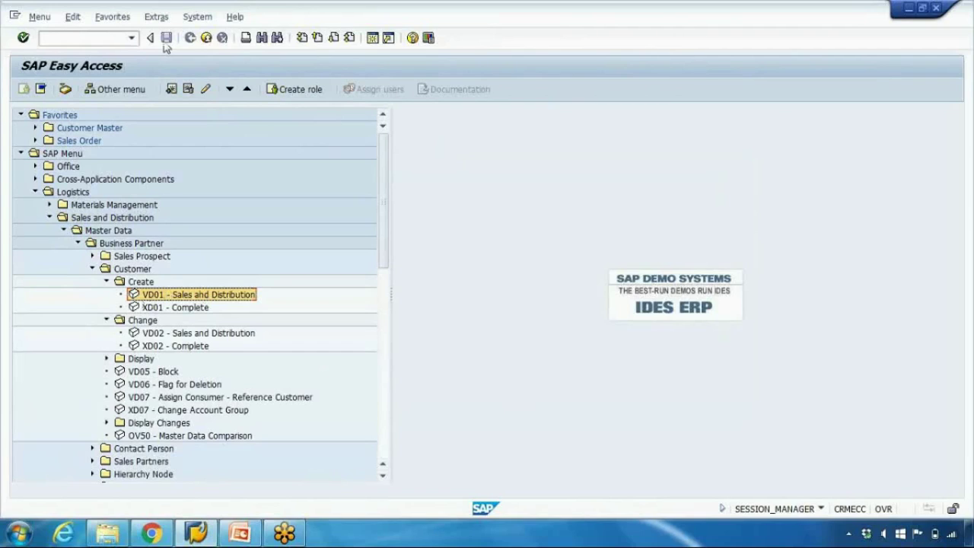
Step: Turn off Display Technical Names in the SAP Easy Access settings, expand the Sales Order favourites folder and select Change Sales Order
{"action": "left_click", "coordinate": [156, 16]}
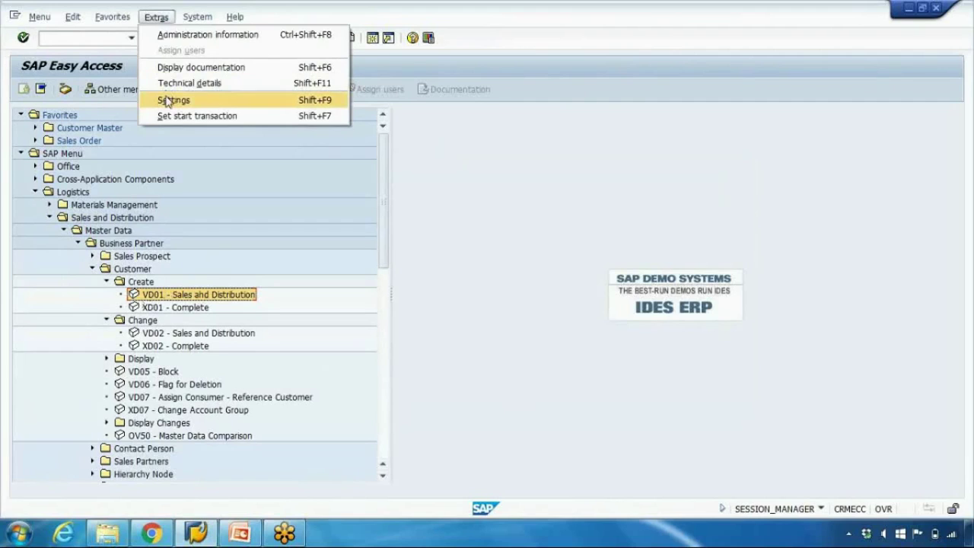
{"action": "left_click", "coordinate": [168, 101]}
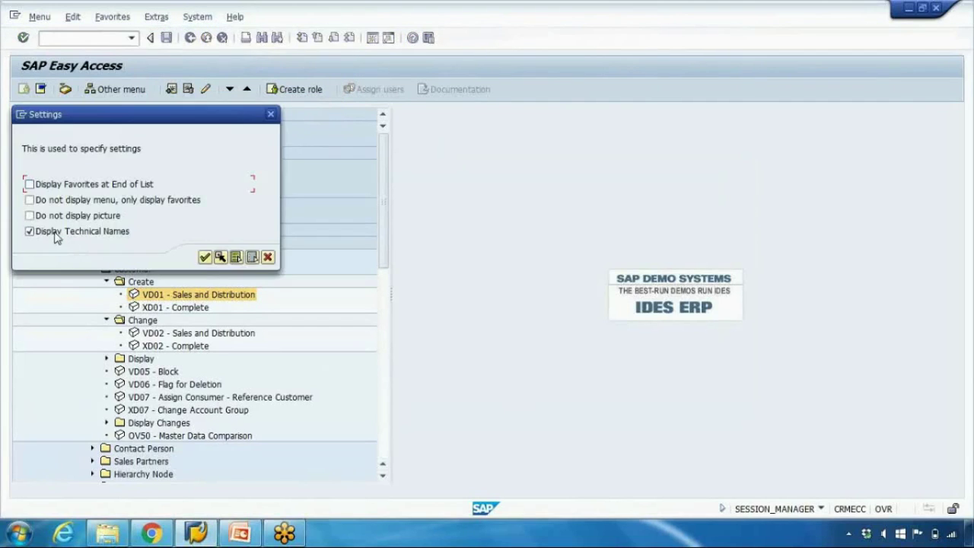
{"action": "left_click", "coordinate": [29, 231]}
{"action": "left_click", "coordinate": [29, 231]}
{"action": "left_click", "coordinate": [204, 258]}
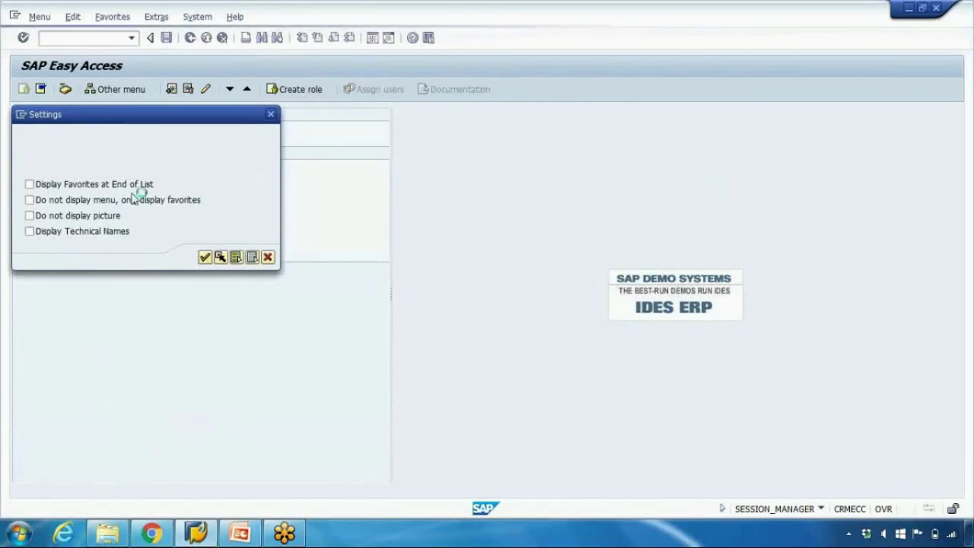
{"action": "left_click", "coordinate": [36, 141]}
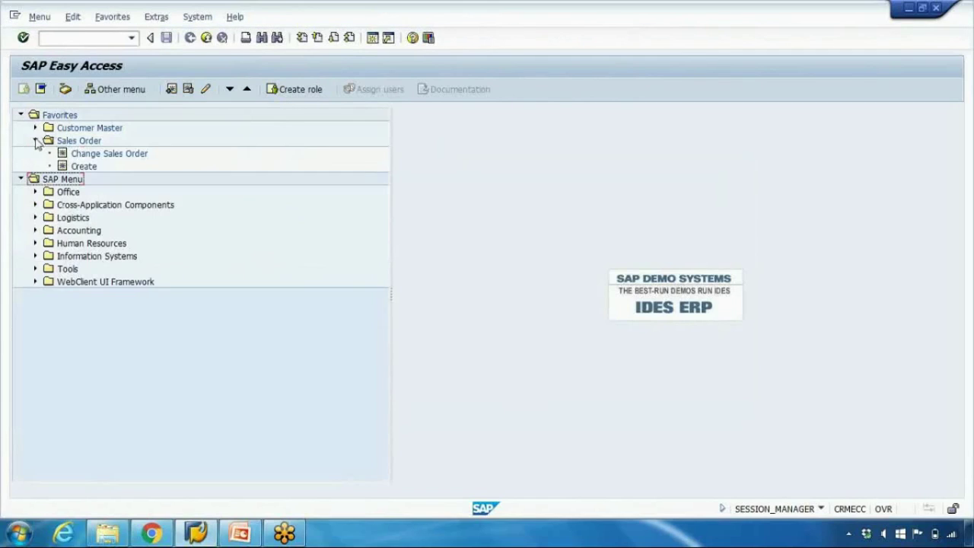
{"action": "left_click", "coordinate": [79, 154]}
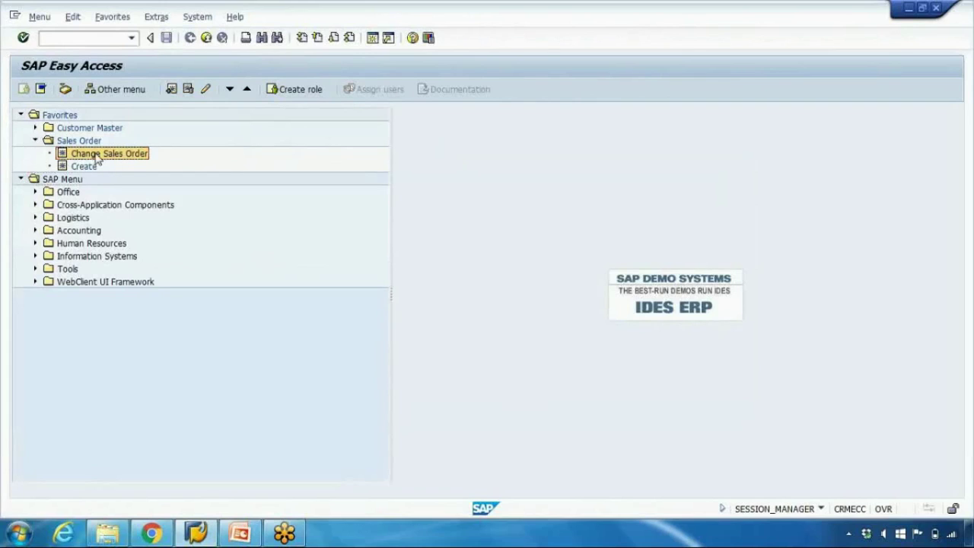
Step: Turn on Display Technical Names in the settings, check VA02 - Change Sales Order in the Sales Order favourites, and collapse the folder
{"action": "left_click", "coordinate": [156, 17]}
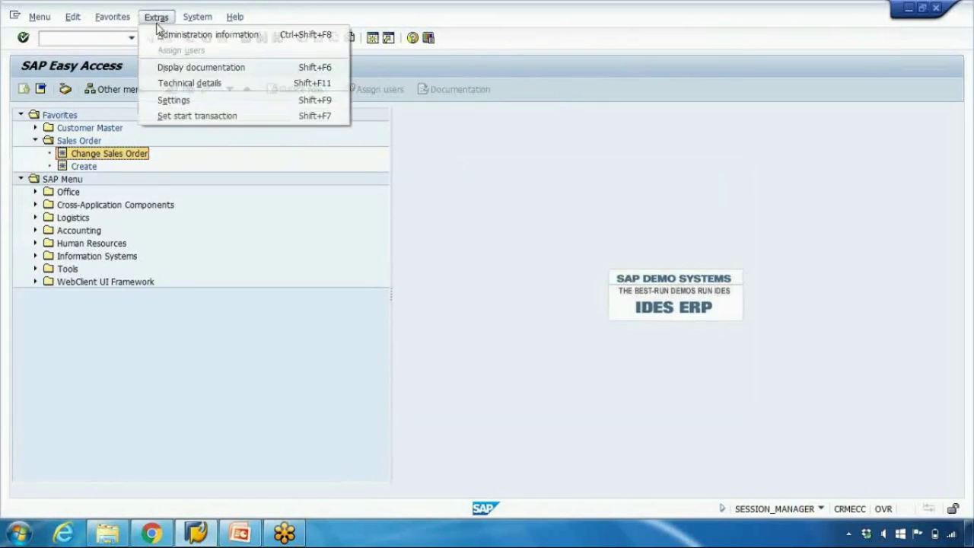
{"action": "left_click", "coordinate": [174, 101]}
{"action": "left_click", "coordinate": [40, 233]}
{"action": "left_click", "coordinate": [204, 256]}
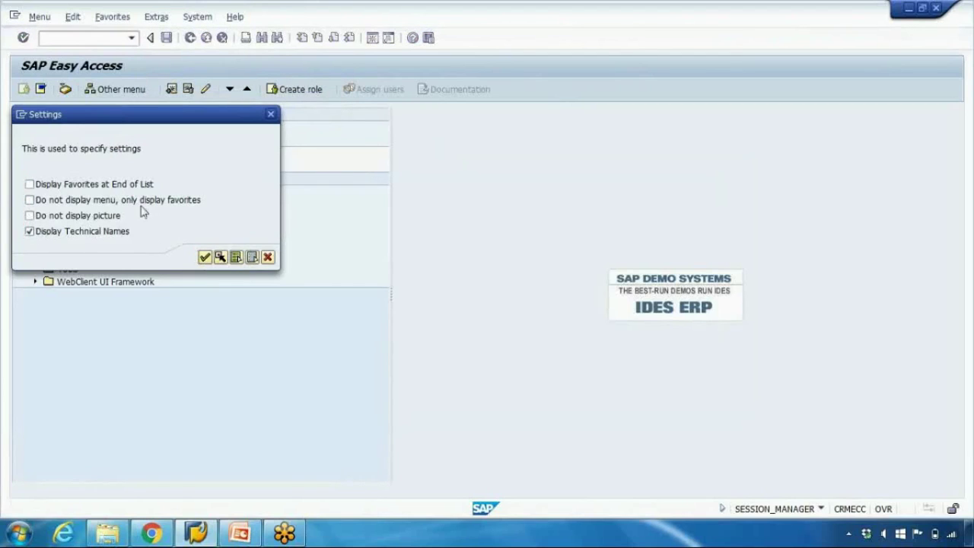
{"action": "left_click", "coordinate": [35, 141]}
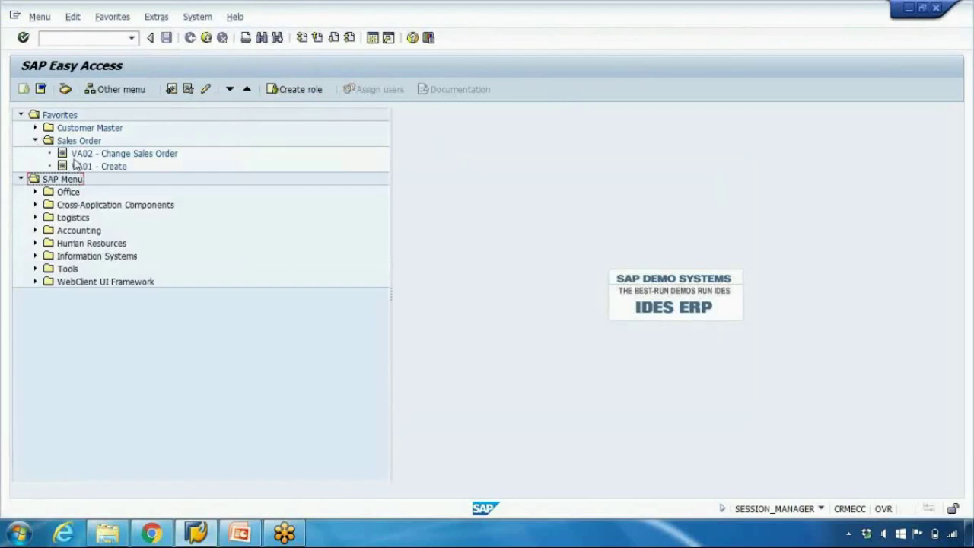
{"action": "left_click", "coordinate": [103, 154]}
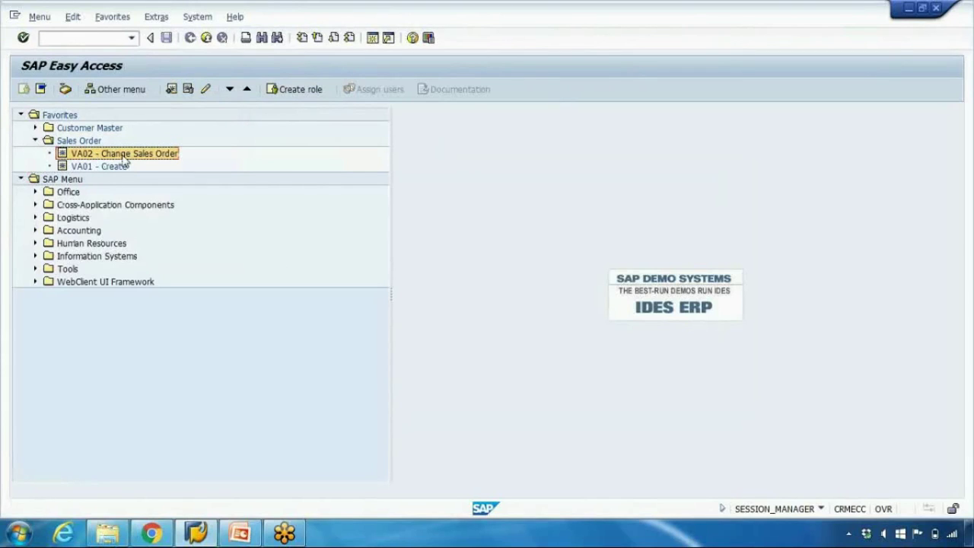
{"action": "left_click", "coordinate": [35, 142]}
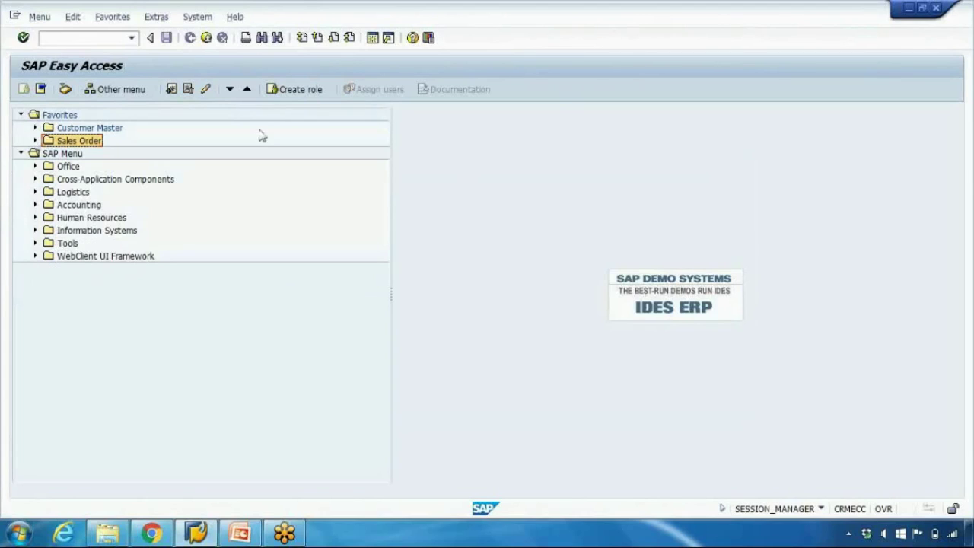
Step: In the SAP GUI Visualization 1 options, enable showing keys within dropdown lists and sorting by keys, and save the changes
{"action": "left_click", "coordinate": [430, 40]}
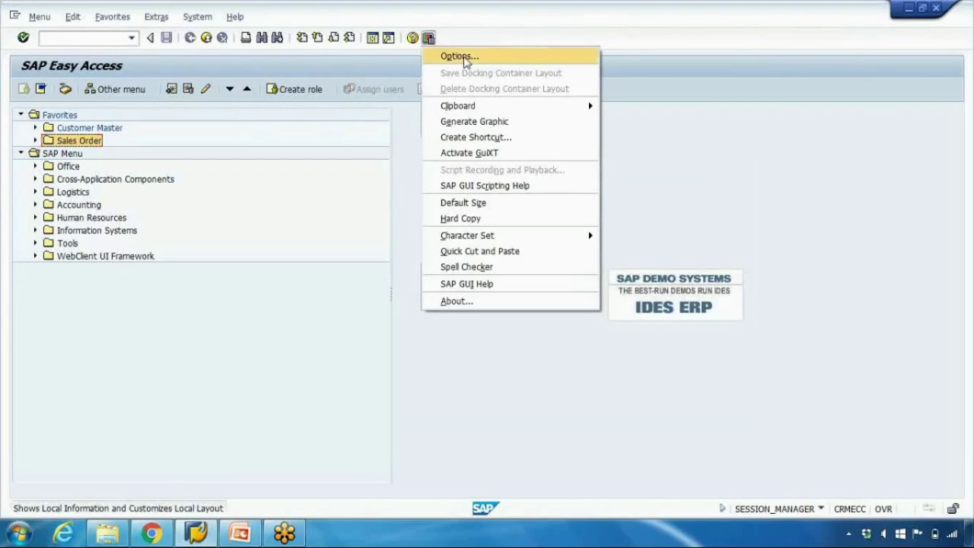
{"action": "left_click", "coordinate": [459, 57]}
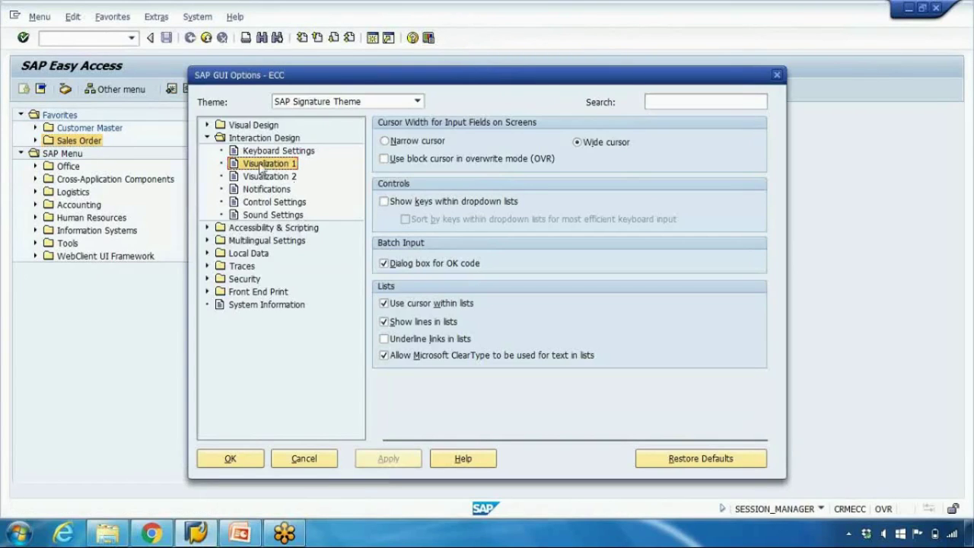
{"action": "left_click", "coordinate": [385, 203]}
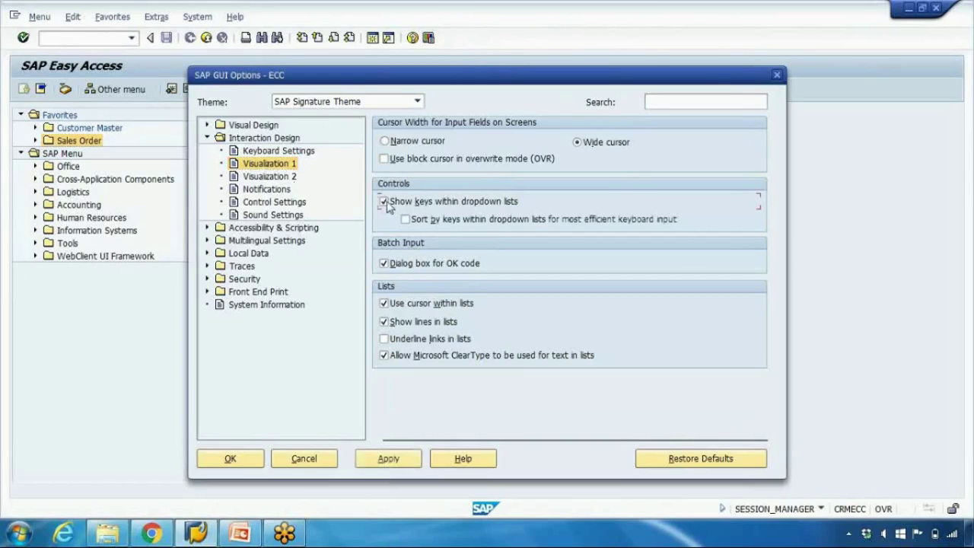
{"action": "left_click", "coordinate": [405, 219]}
{"action": "left_click", "coordinate": [388, 457]}
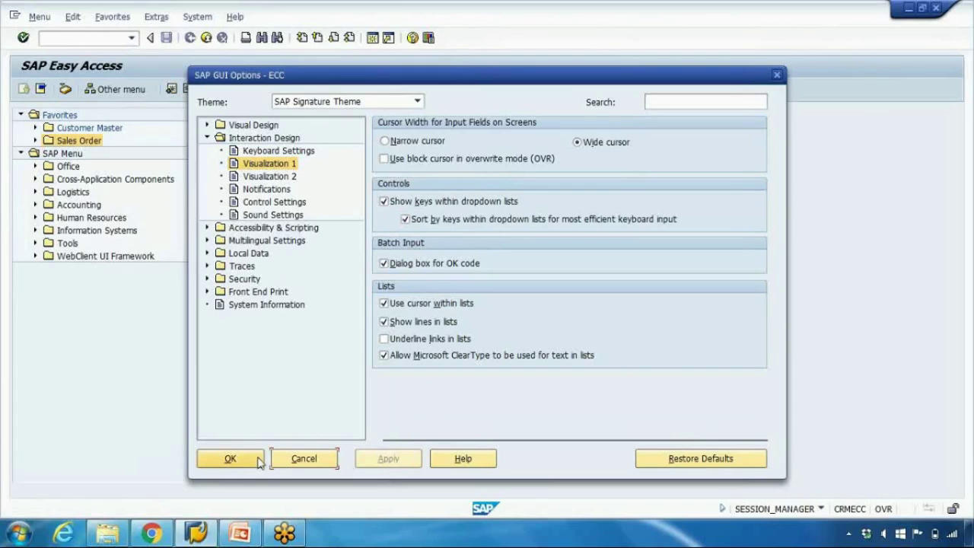
{"action": "left_click", "coordinate": [230, 459]}
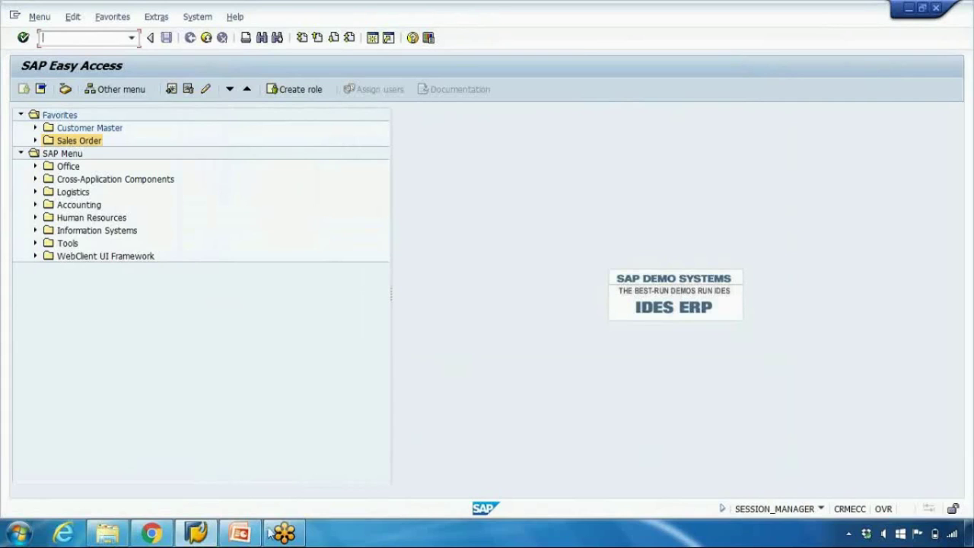
Step: Switch to PowerPoint, start the slide show from the SAP Navigation slide, and reveal its topics through Command bar
{"action": "left_click", "coordinate": [239, 532]}
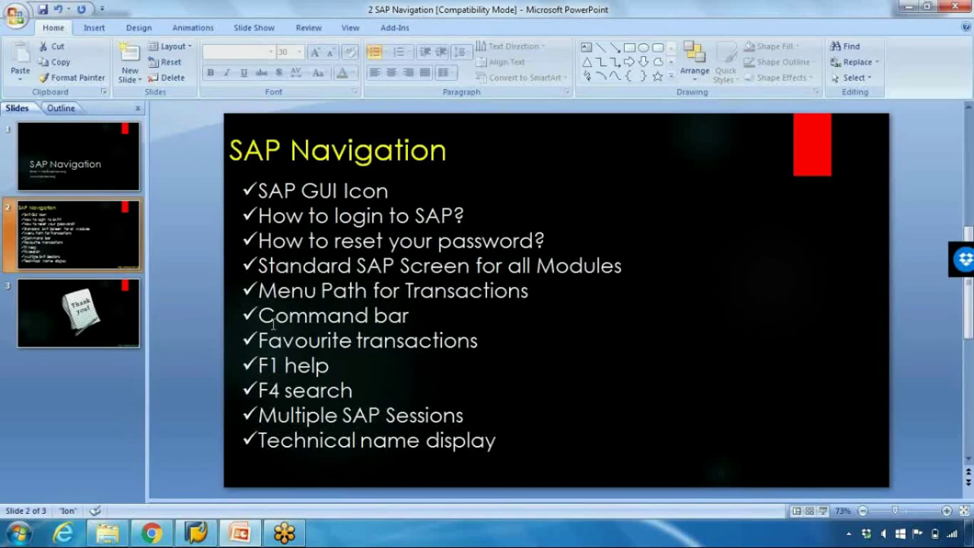
{"action": "left_click", "coordinate": [823, 511]}
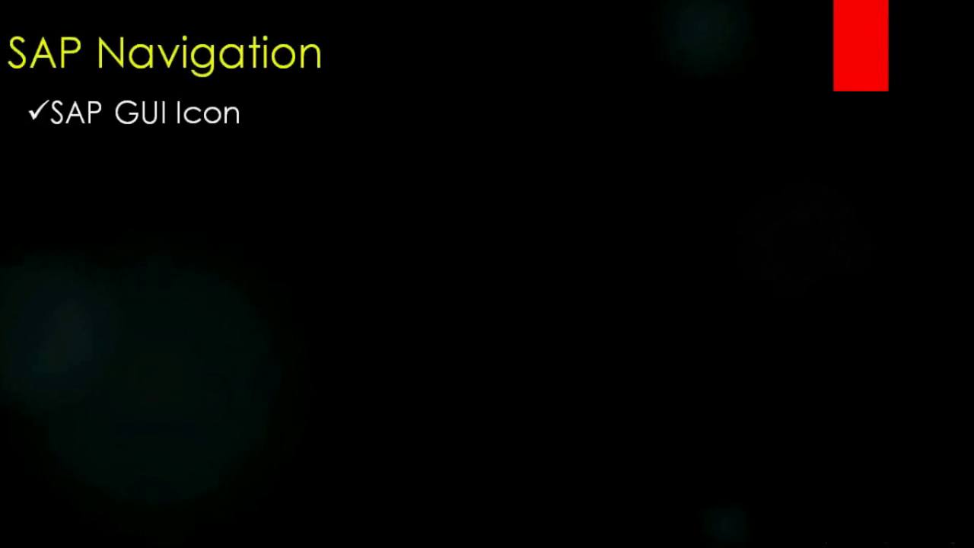
{"action": "left_click", "coordinate": [427, 153]}
{"action": "key", "text": "Right"}
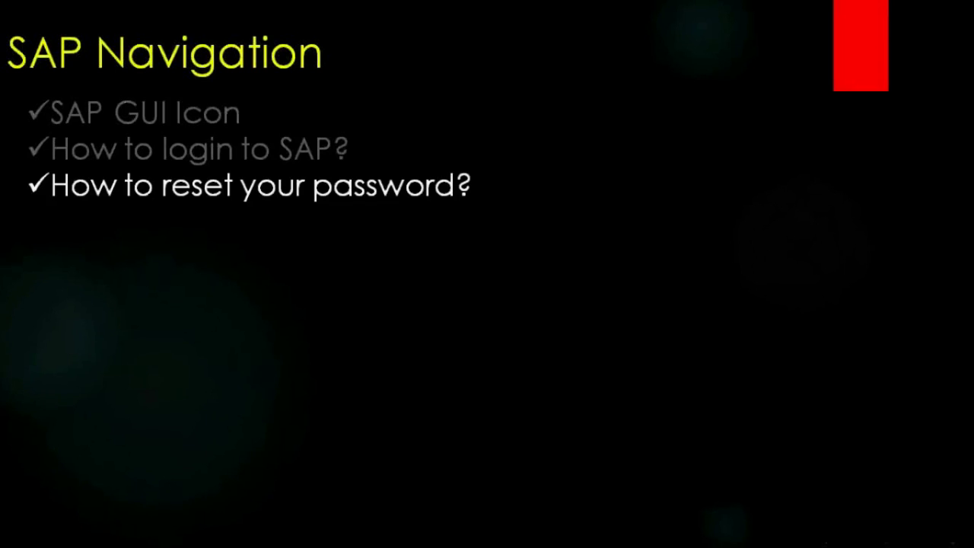
{"action": "key", "text": "Right"}
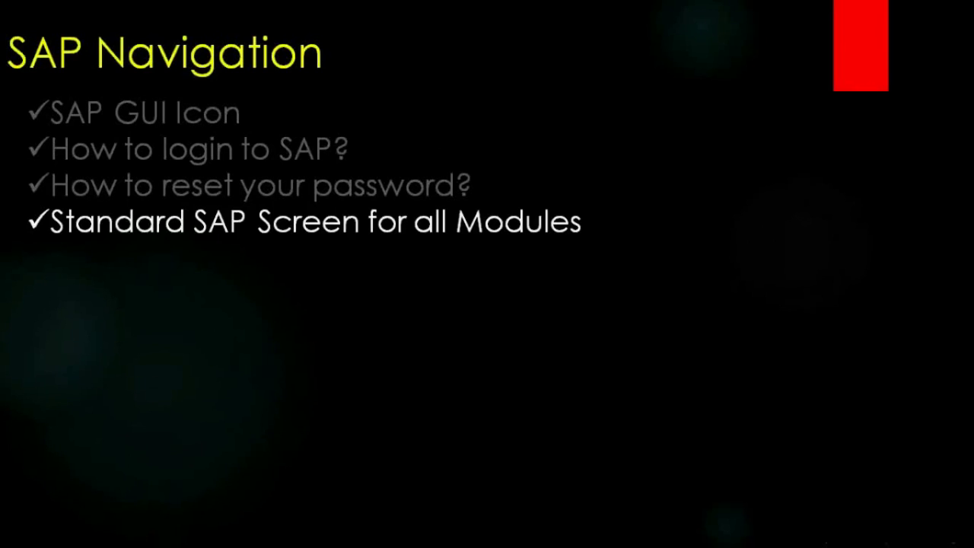
{"action": "key", "text": "Right"}
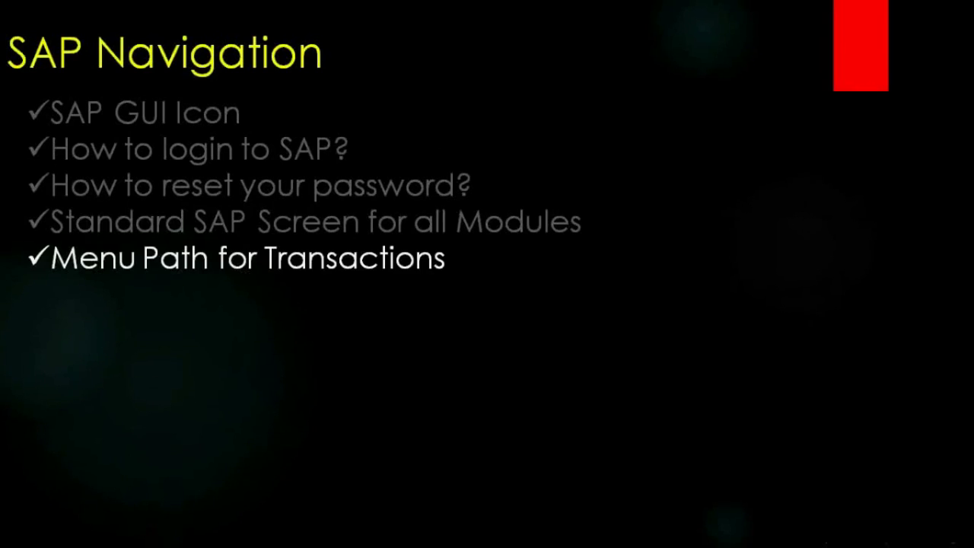
{"action": "key", "text": "Right"}
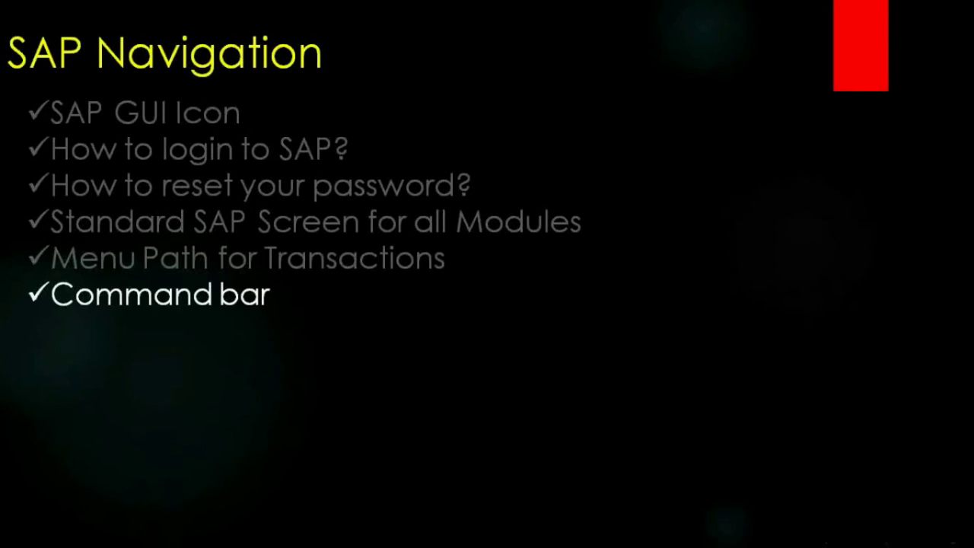